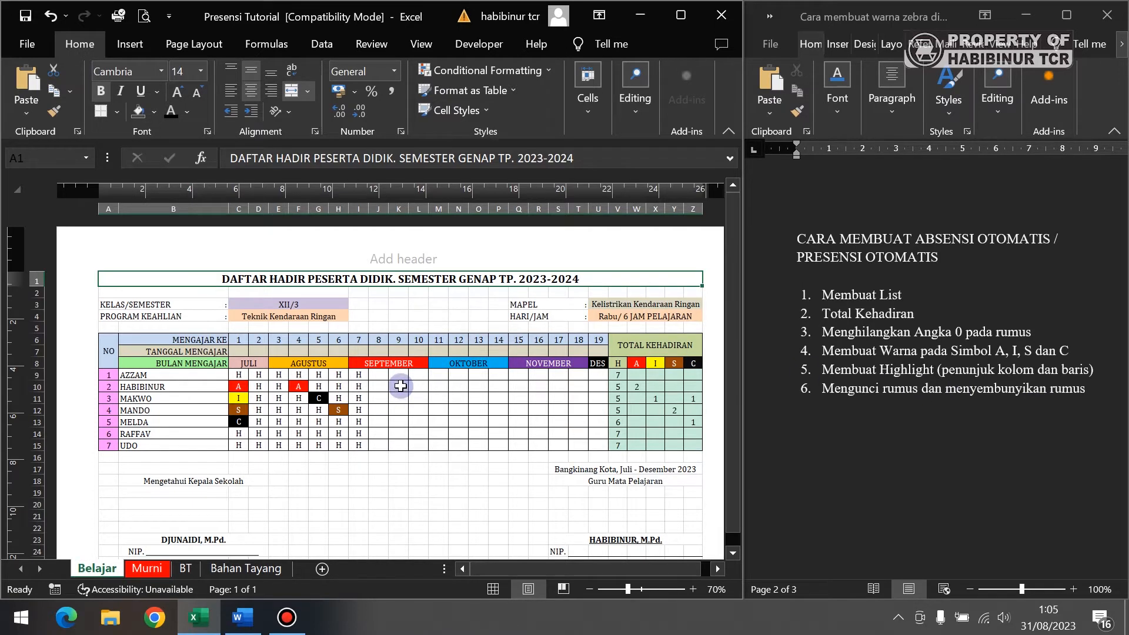
- Mark the second student H for meeting 9 in J10 and confirm the H total reads 6
click(401, 386)
click(414, 387)
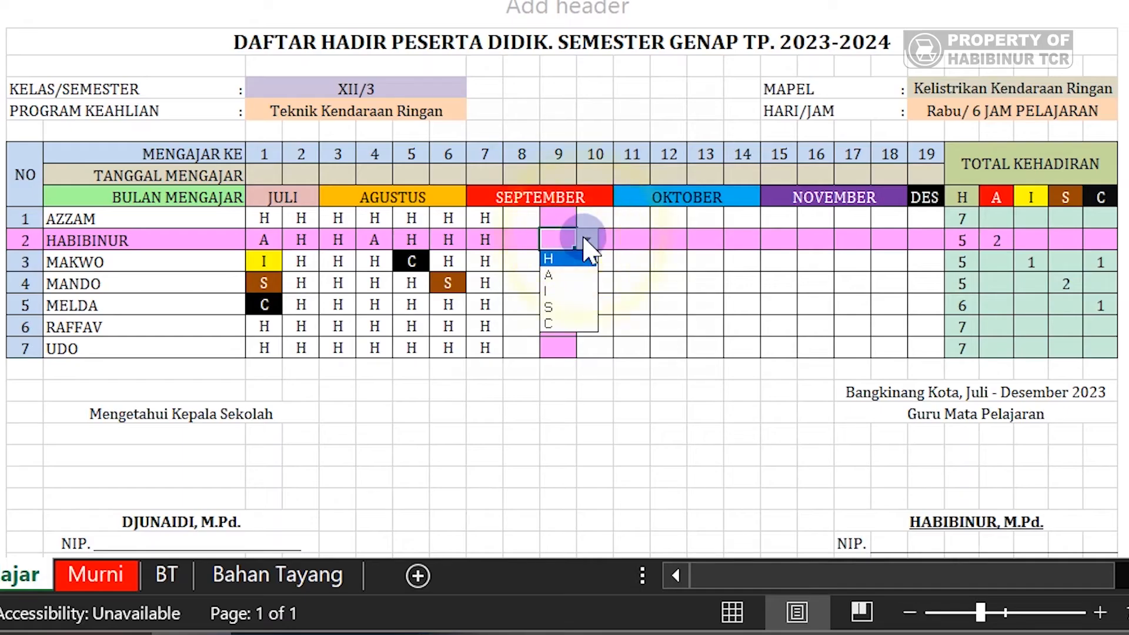
click(587, 238)
click(588, 239)
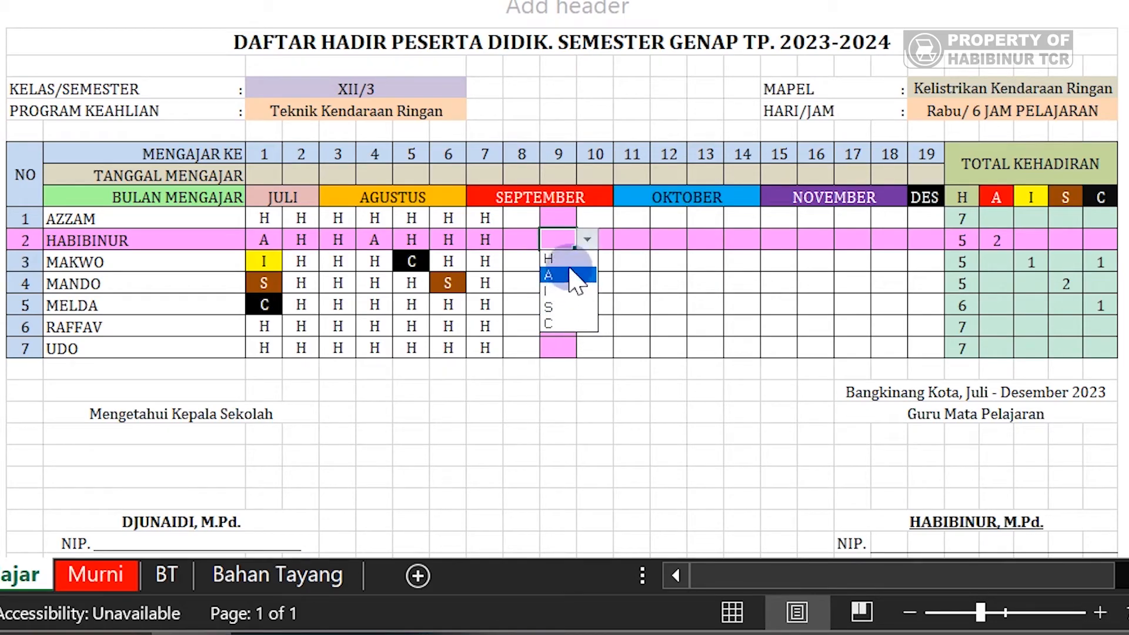
click(555, 259)
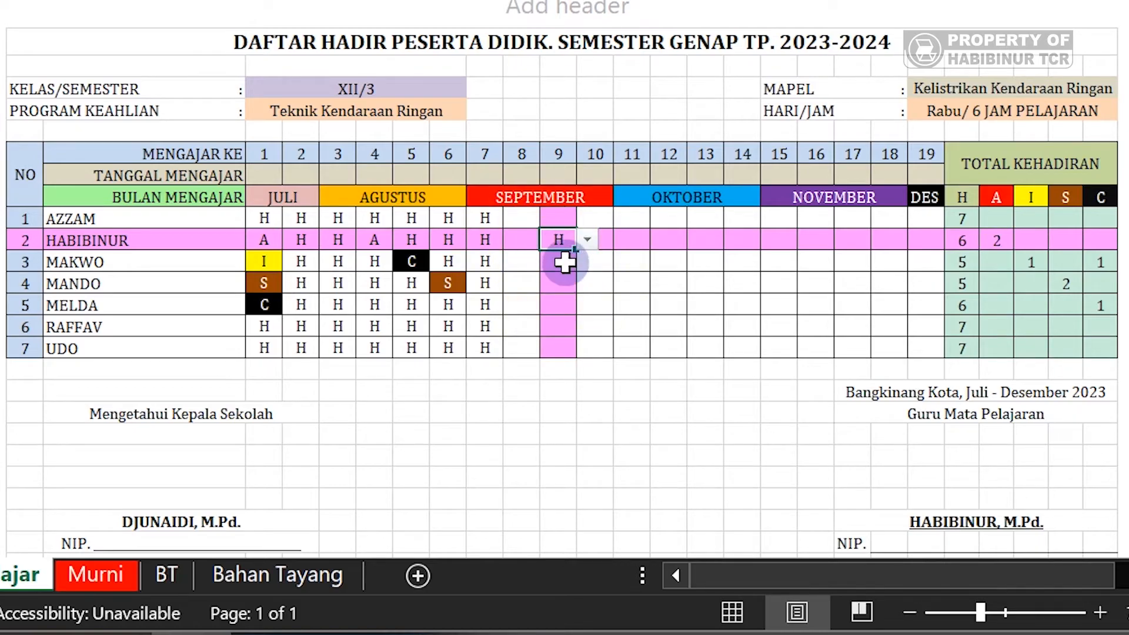
click(561, 261)
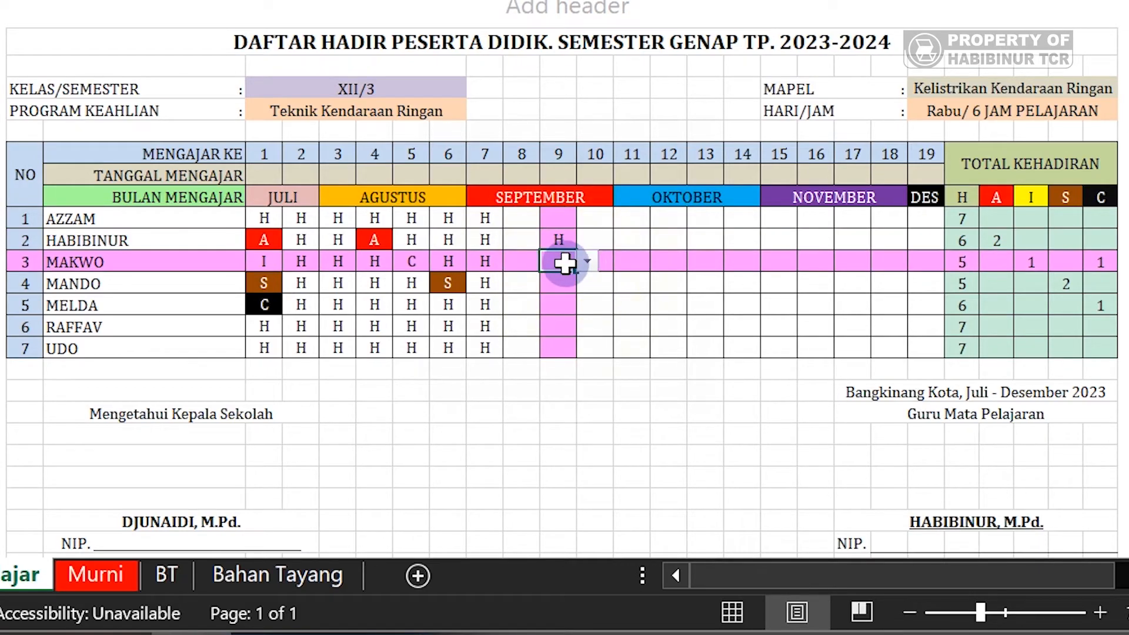
click(965, 247)
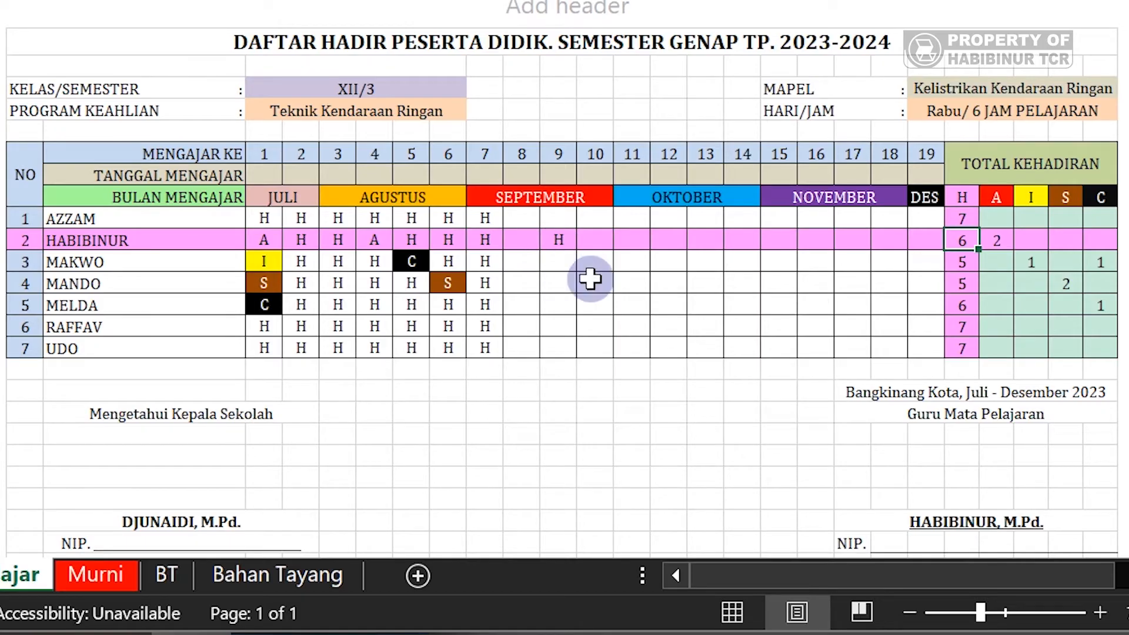
- Mark the second student A for meeting 10 in K10, shown in red, making the A total 3
click(603, 241)
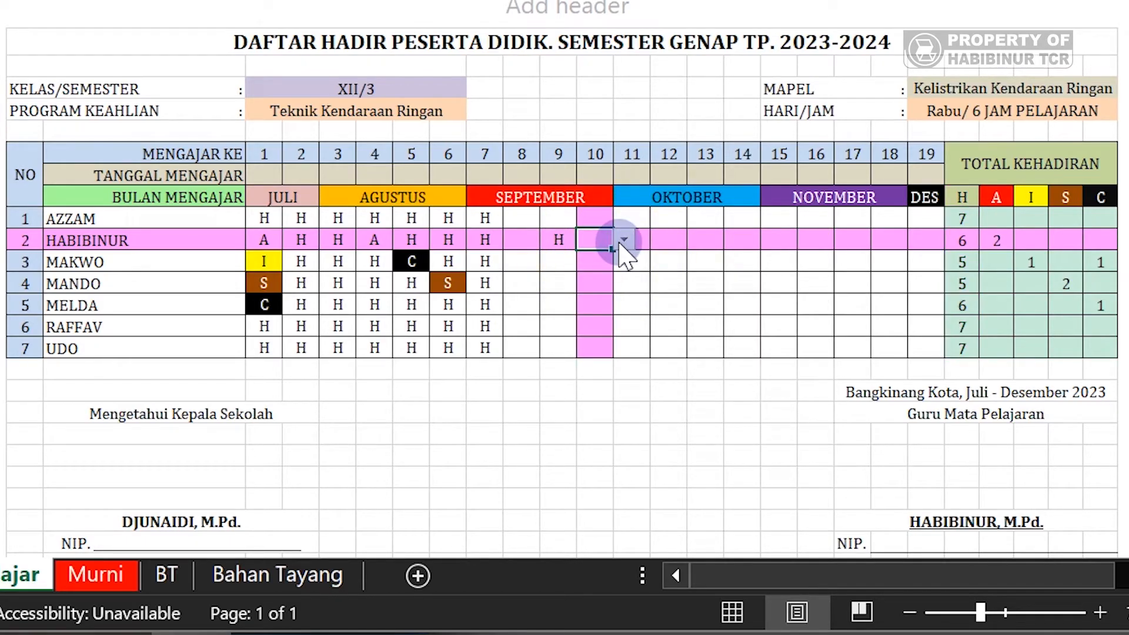
click(614, 271)
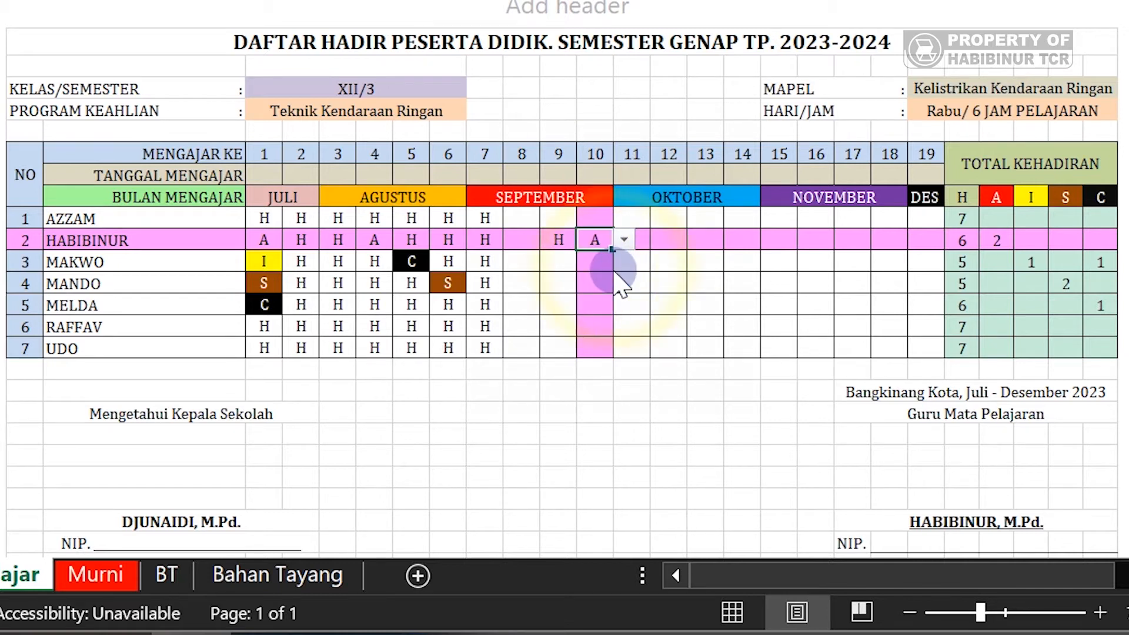
click(777, 389)
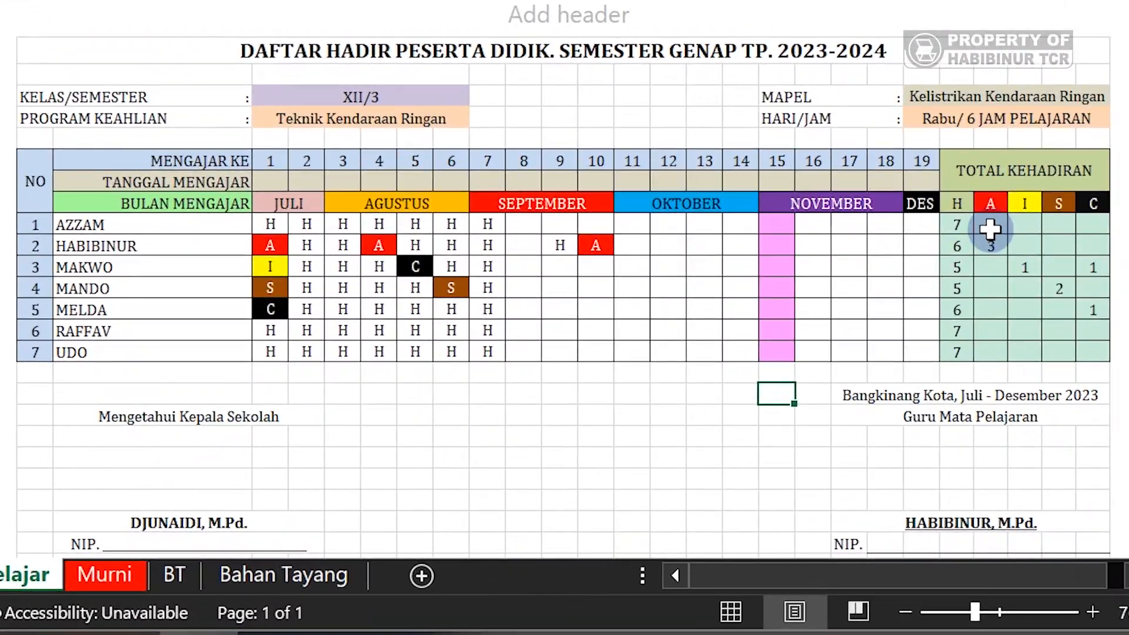
- Select the TOTAL KEHADIRAN range to check the sum of all attendance totals
drag(958, 229, 1099, 354)
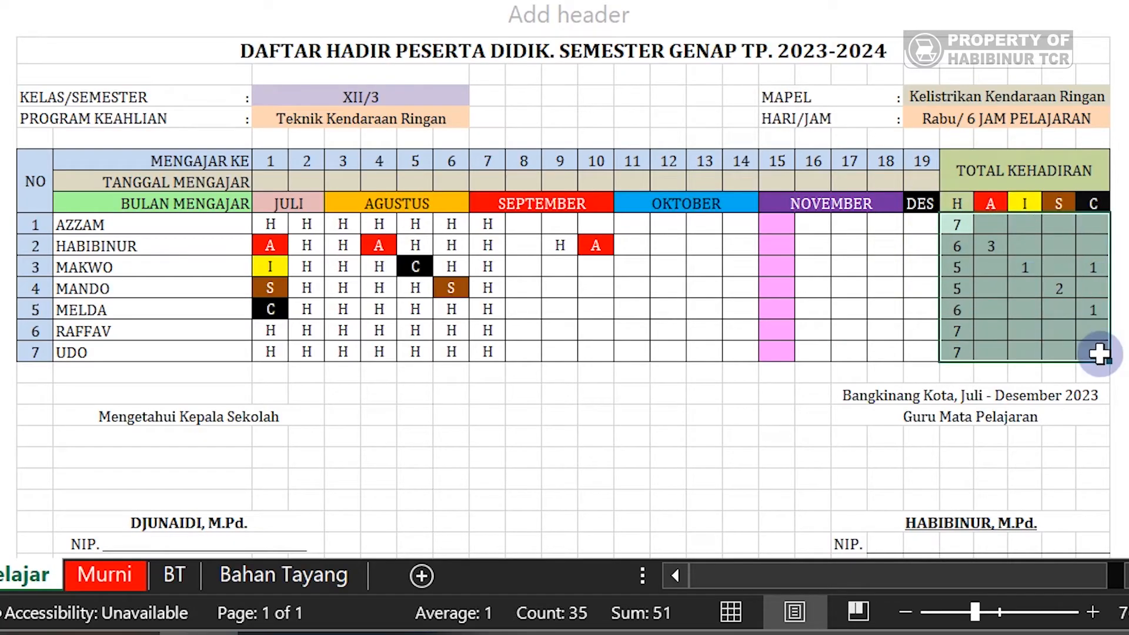
click(1068, 373)
click(990, 310)
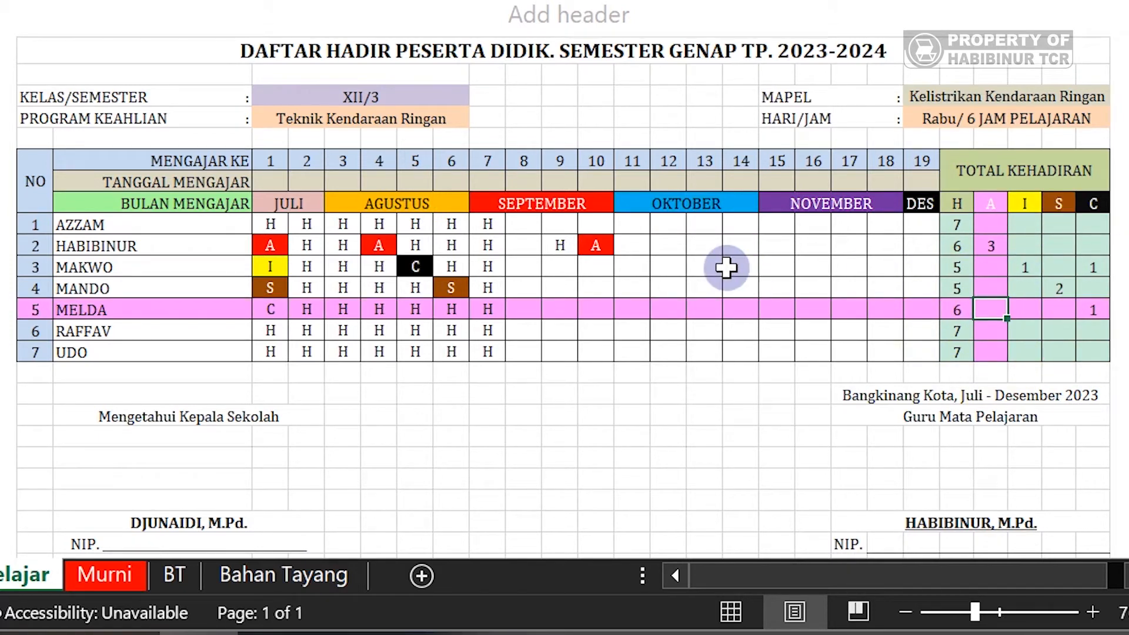
- Choose I for the second student's meeting 11 in L10, giving that row an I total of 1
click(628, 246)
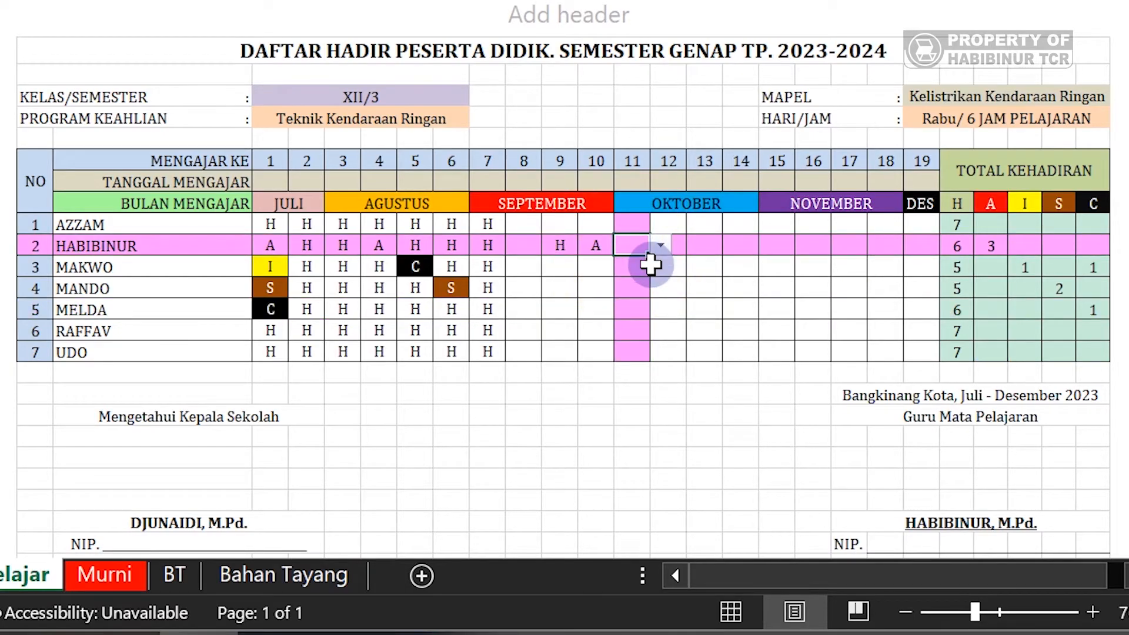
click(661, 245)
click(656, 243)
click(661, 246)
click(653, 297)
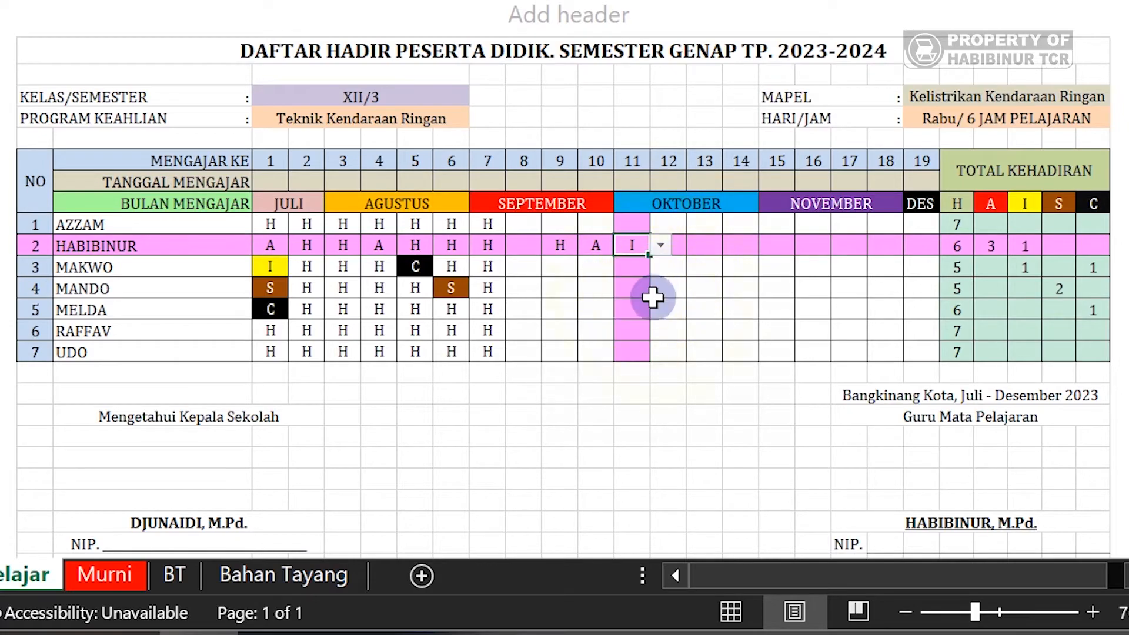
click(888, 53)
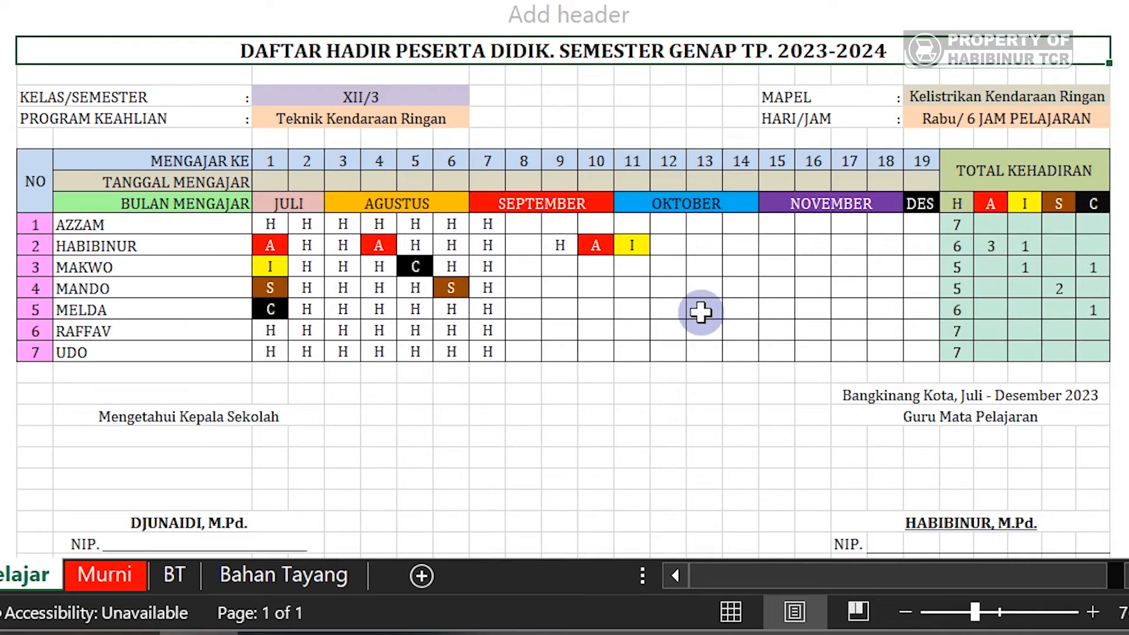
click(701, 312)
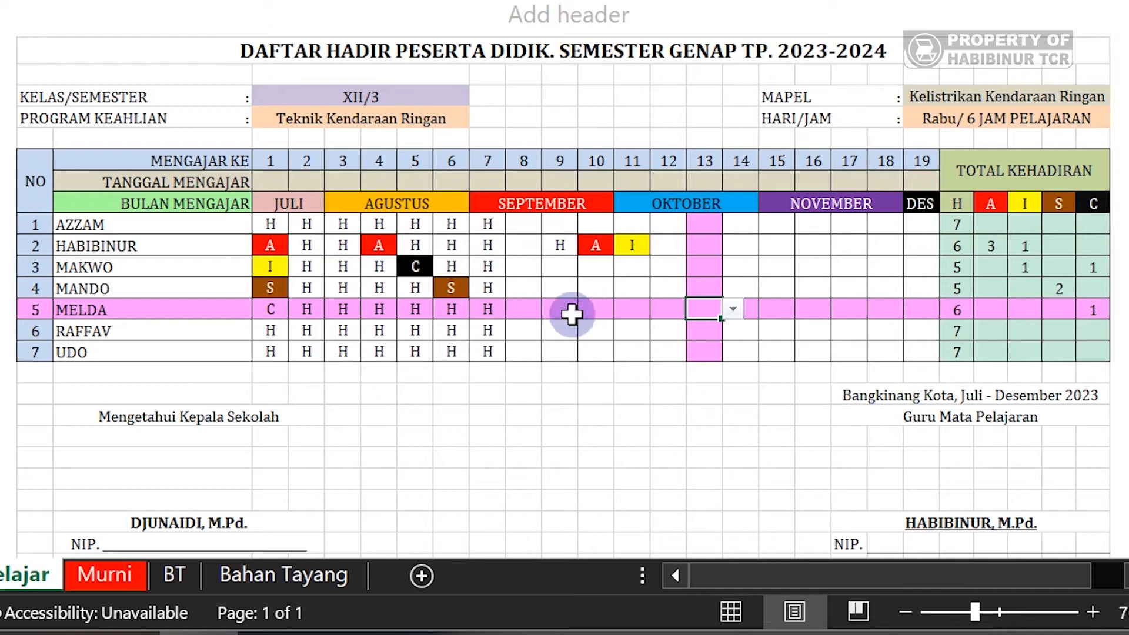
click(597, 349)
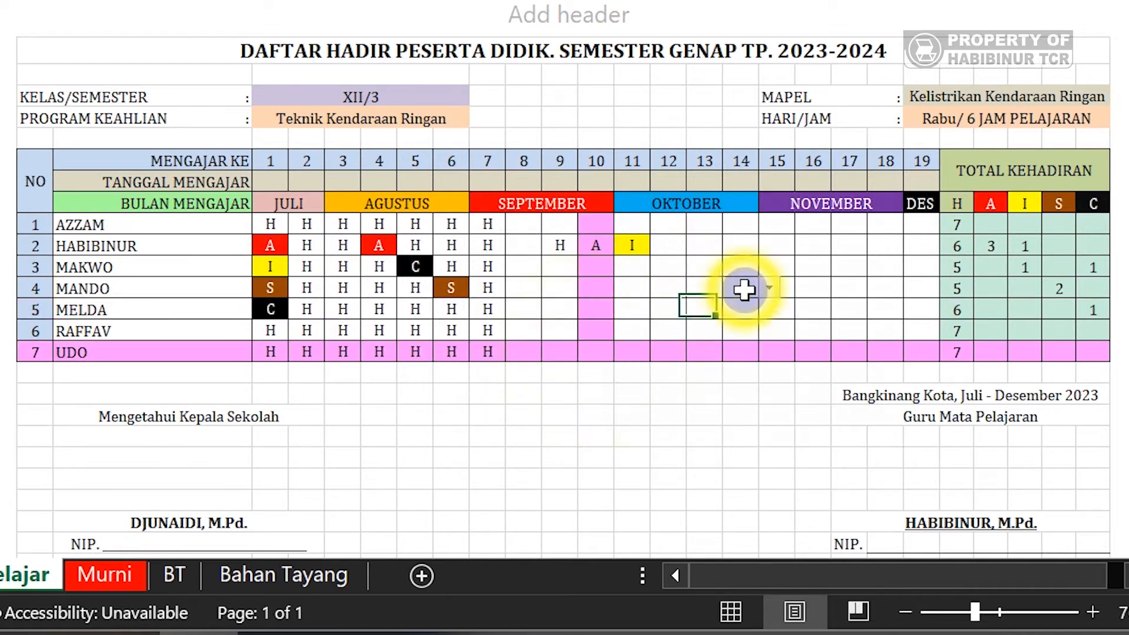
click(743, 291)
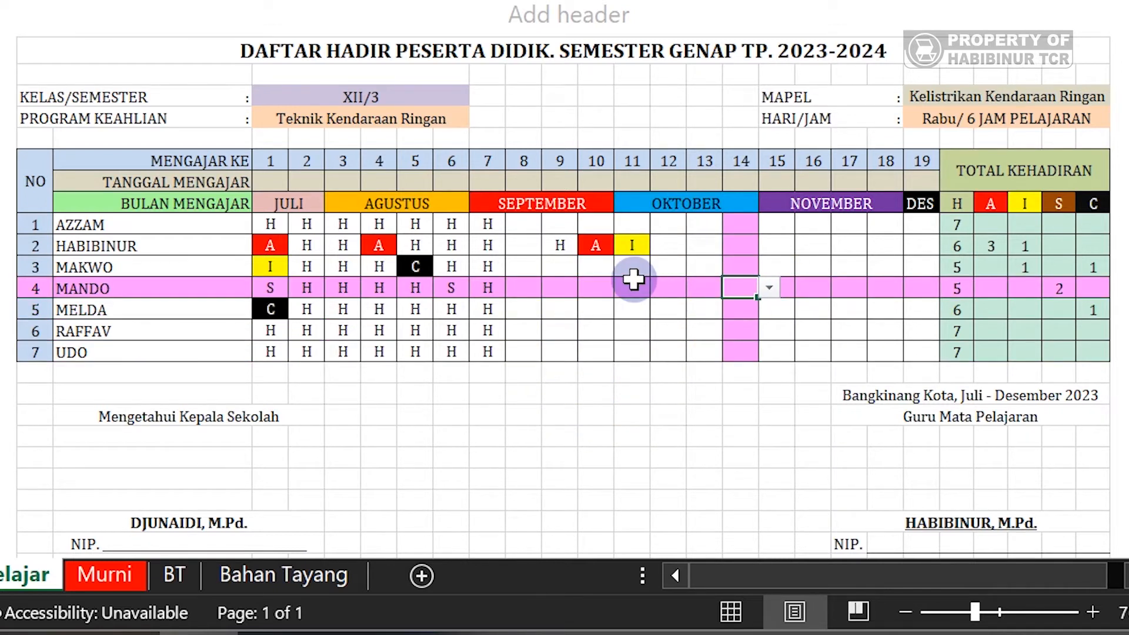
click(113, 573)
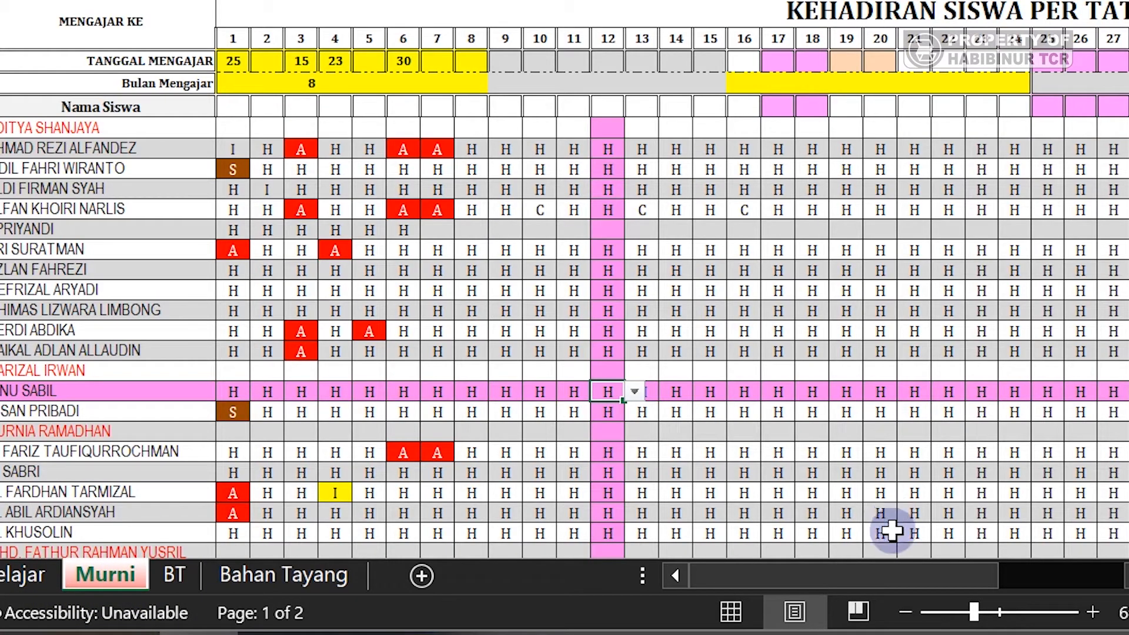
click(900, 612)
click(902, 613)
drag(891, 573, 901, 573)
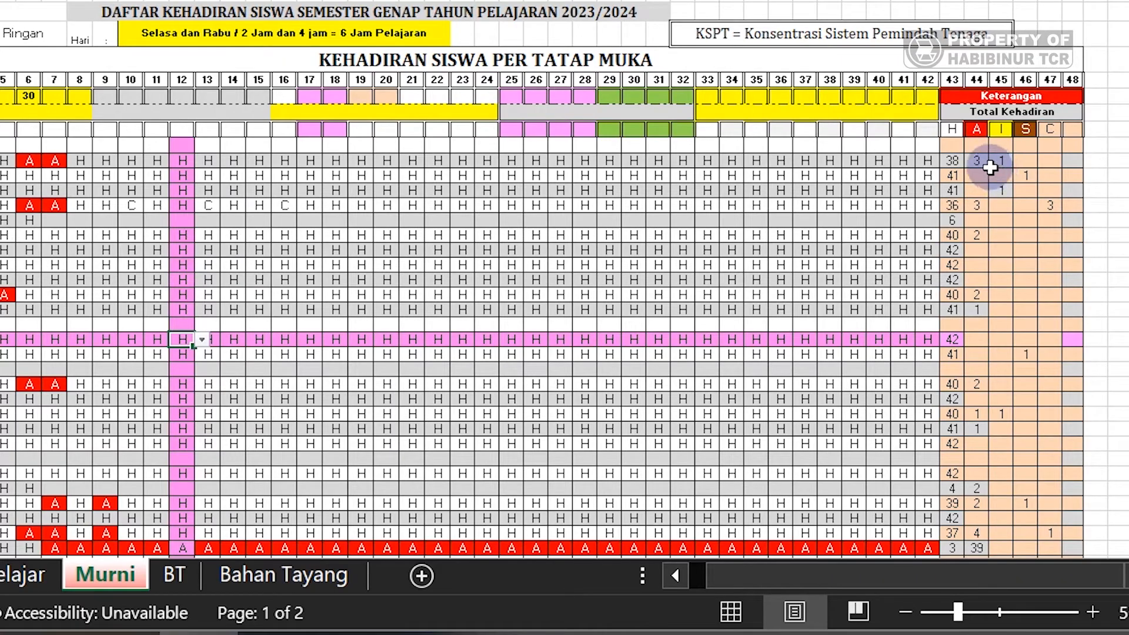
click(973, 159)
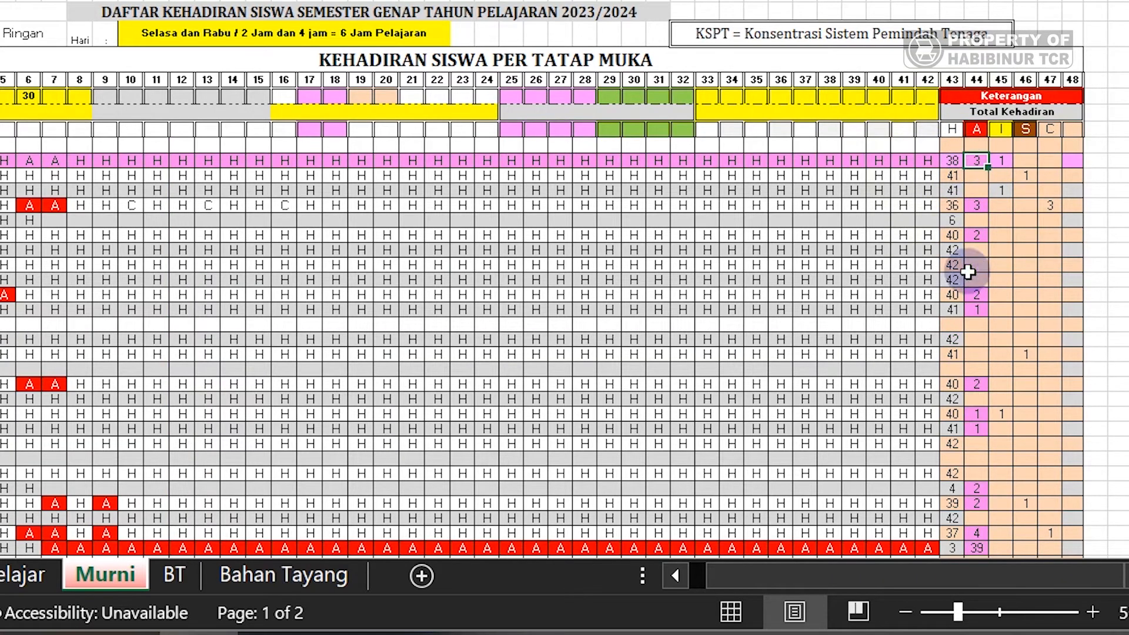
drag(915, 584, 895, 578)
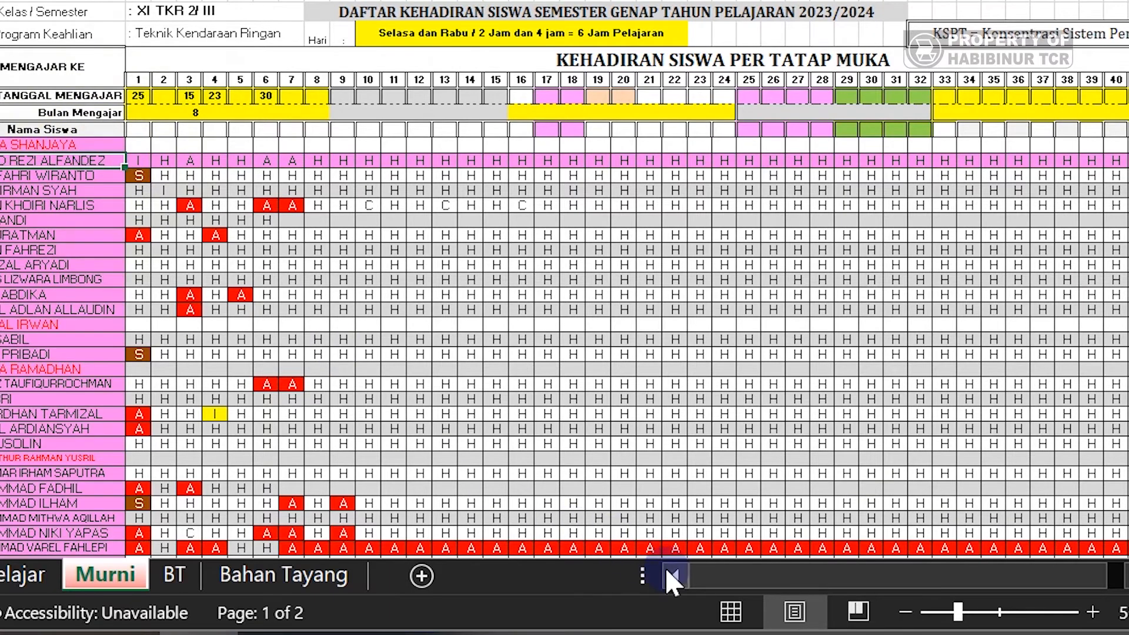
drag(698, 572, 751, 577)
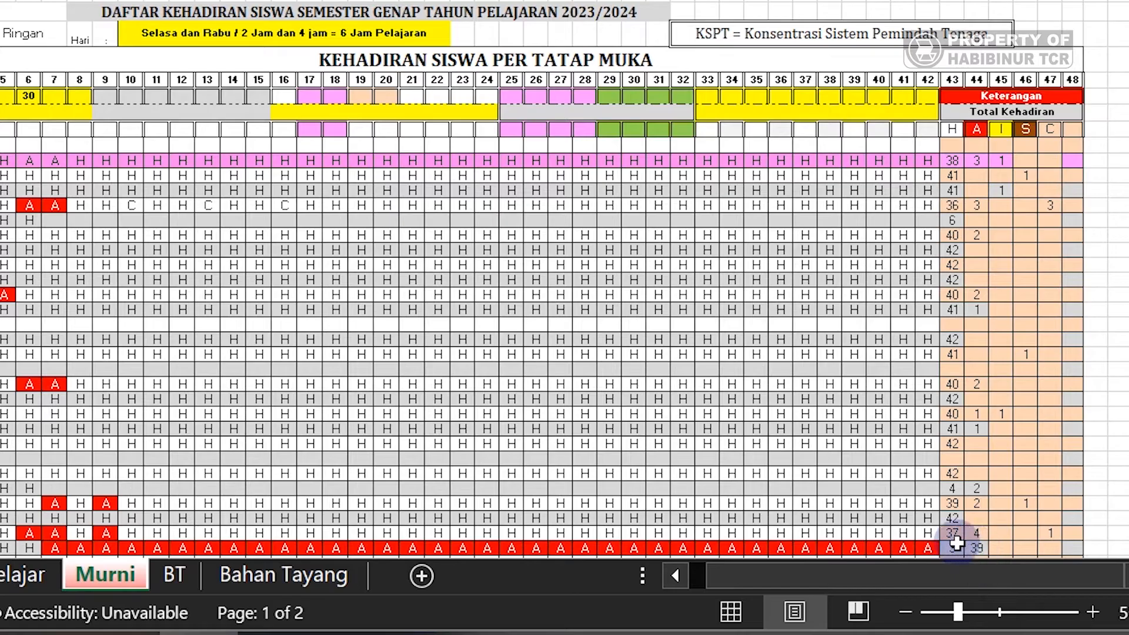
click(977, 550)
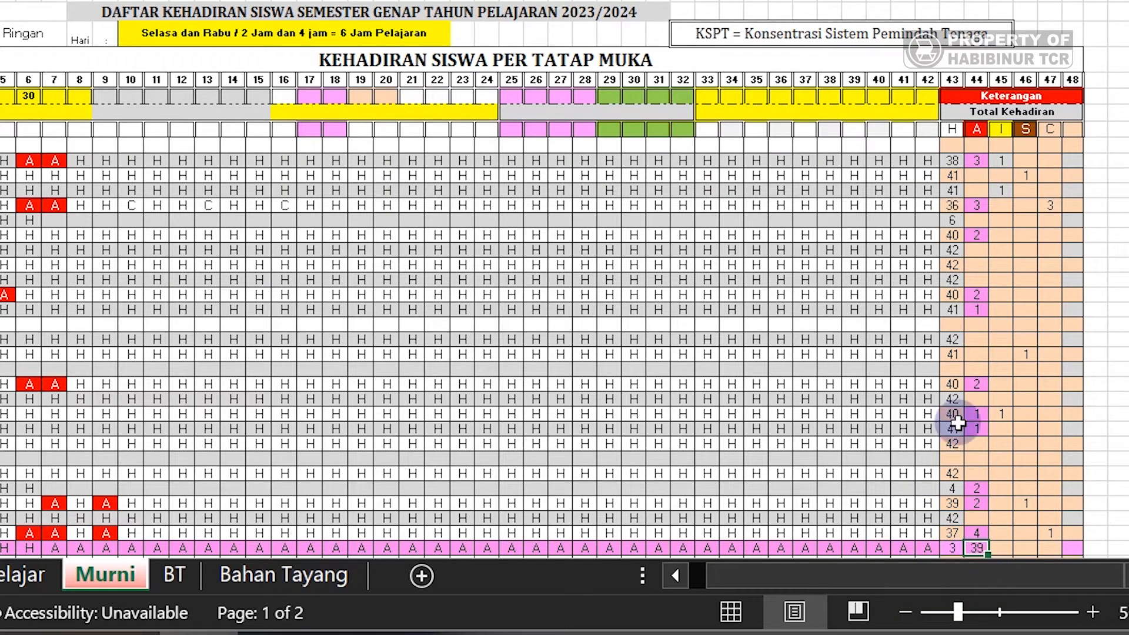
drag(866, 582, 794, 581)
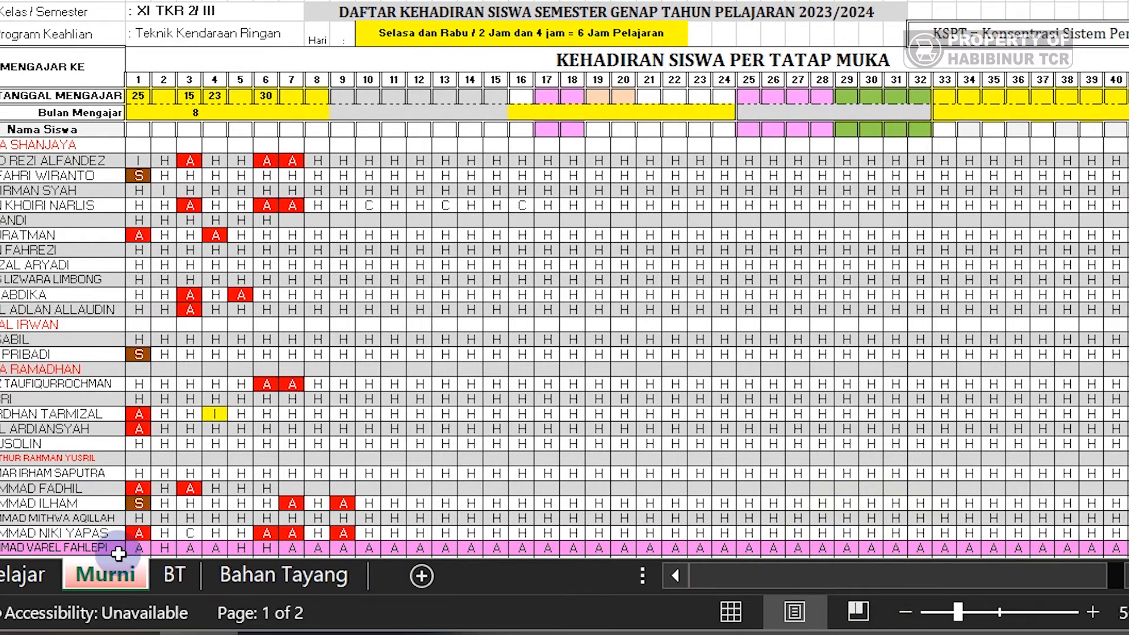
click(5, 573)
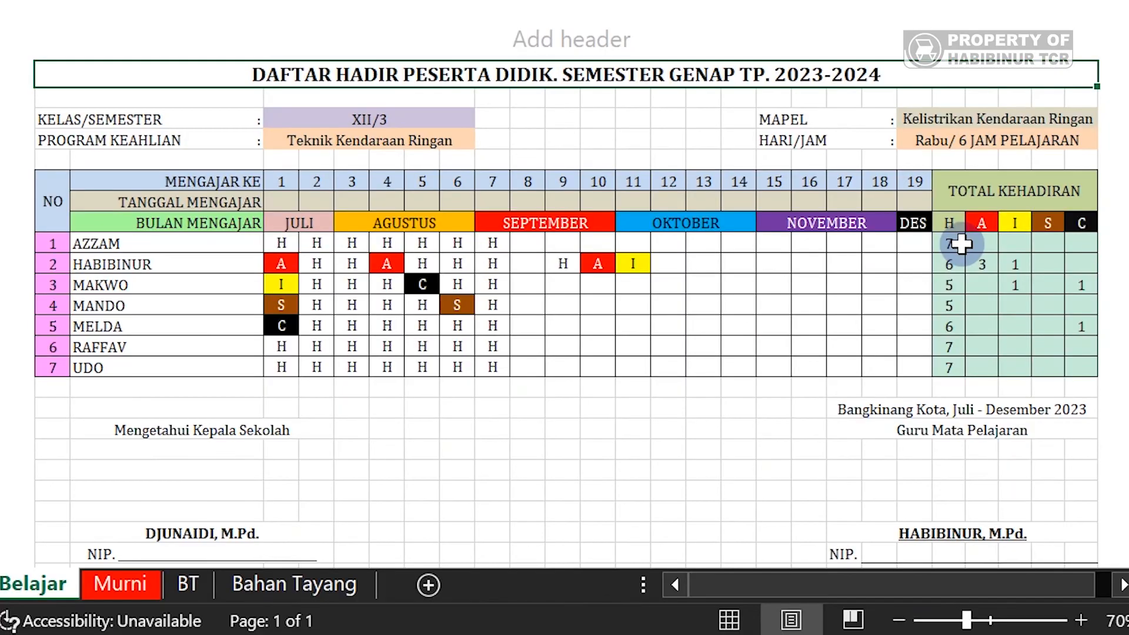
- Try deleting the third student's locked H total formula and dismiss the protected-sheet warning
click(962, 248)
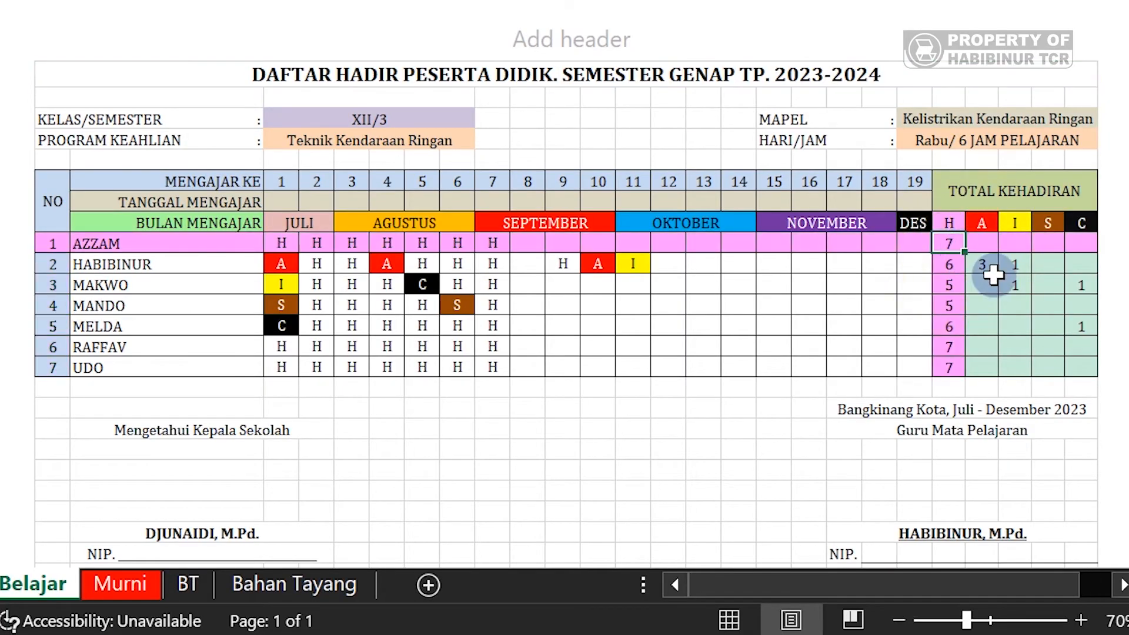
click(981, 264)
click(983, 290)
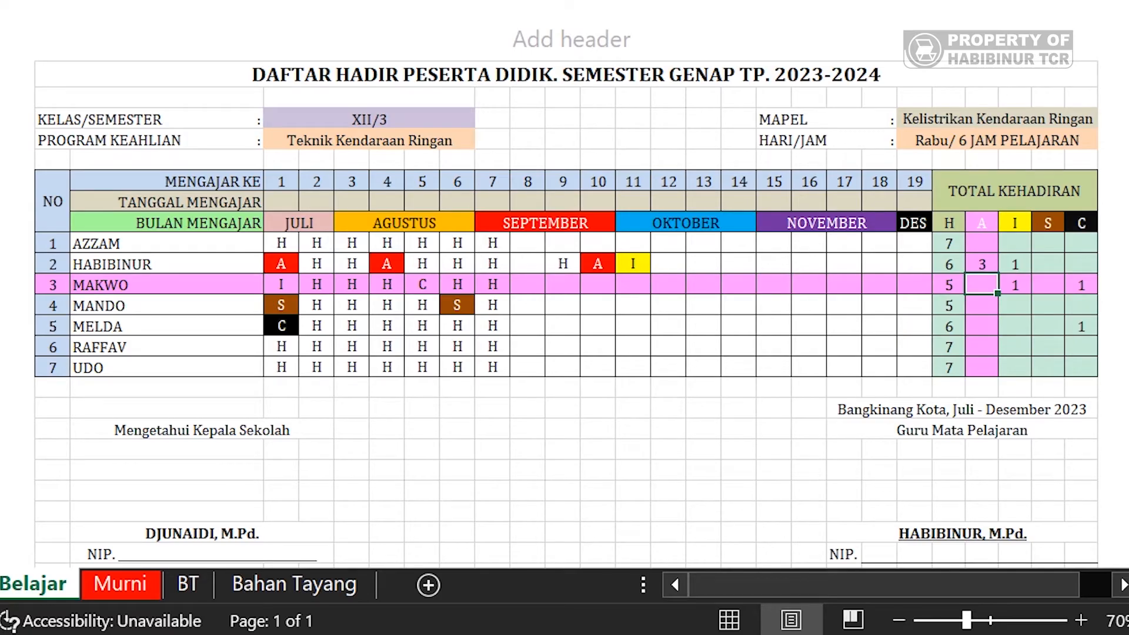
click(955, 286)
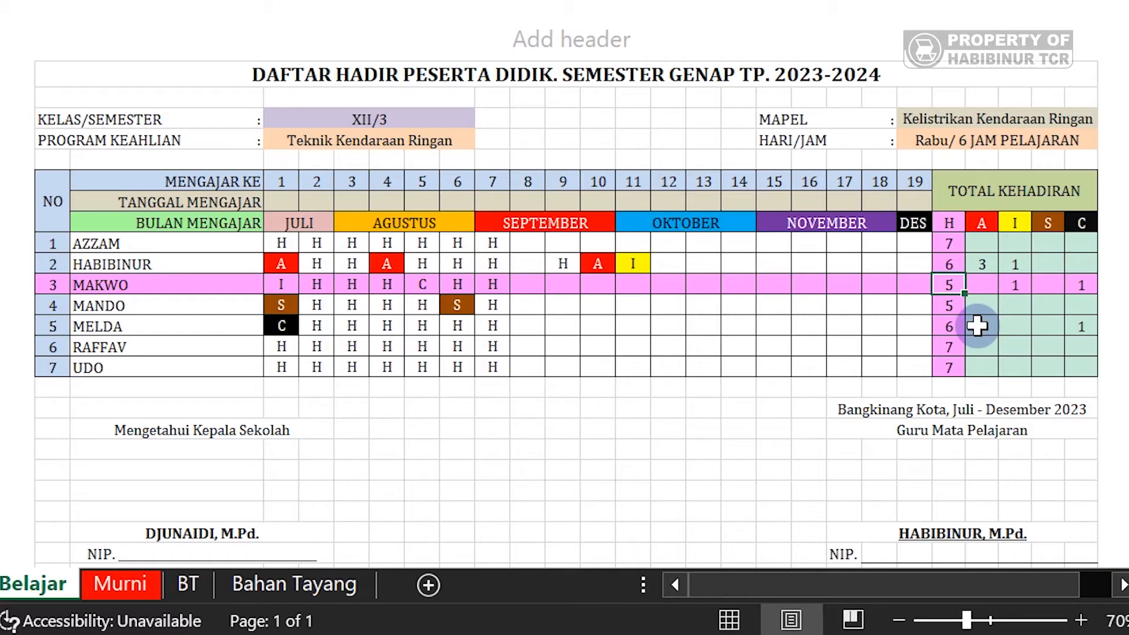
key(Delete)
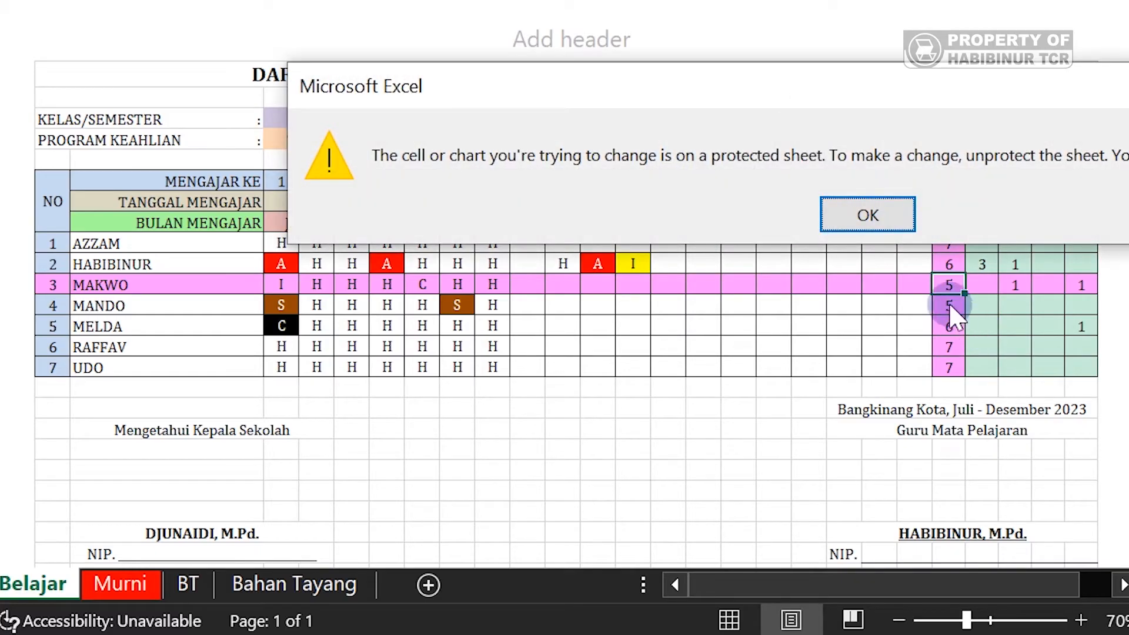
click(868, 215)
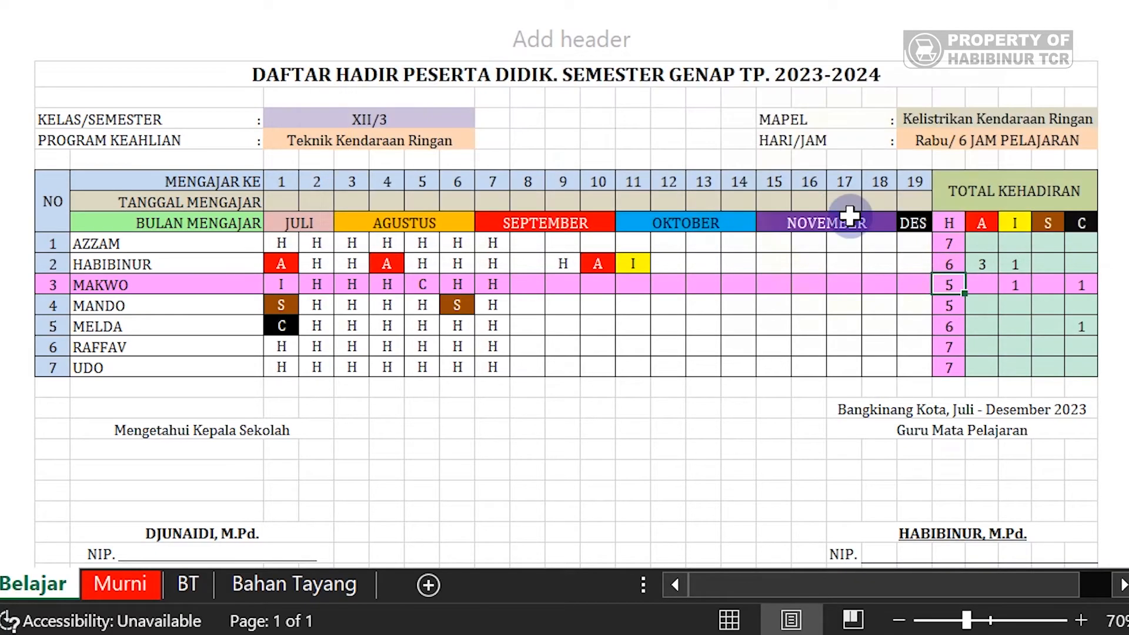
- Enter H for the third student's meeting 12, raising that H total to 6
click(674, 288)
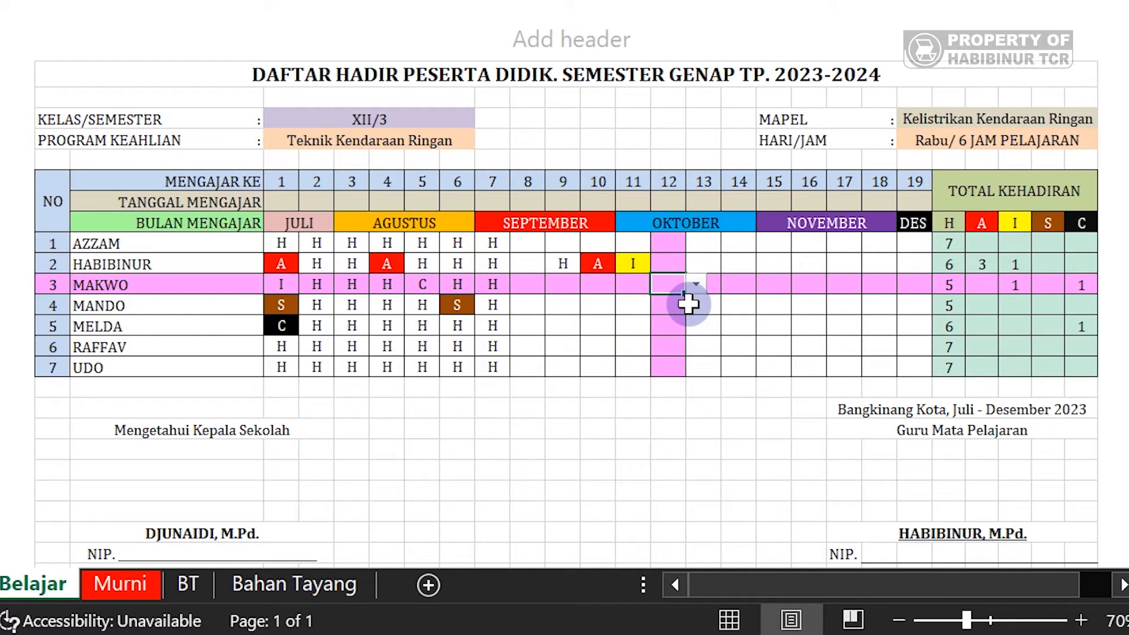
text(H)
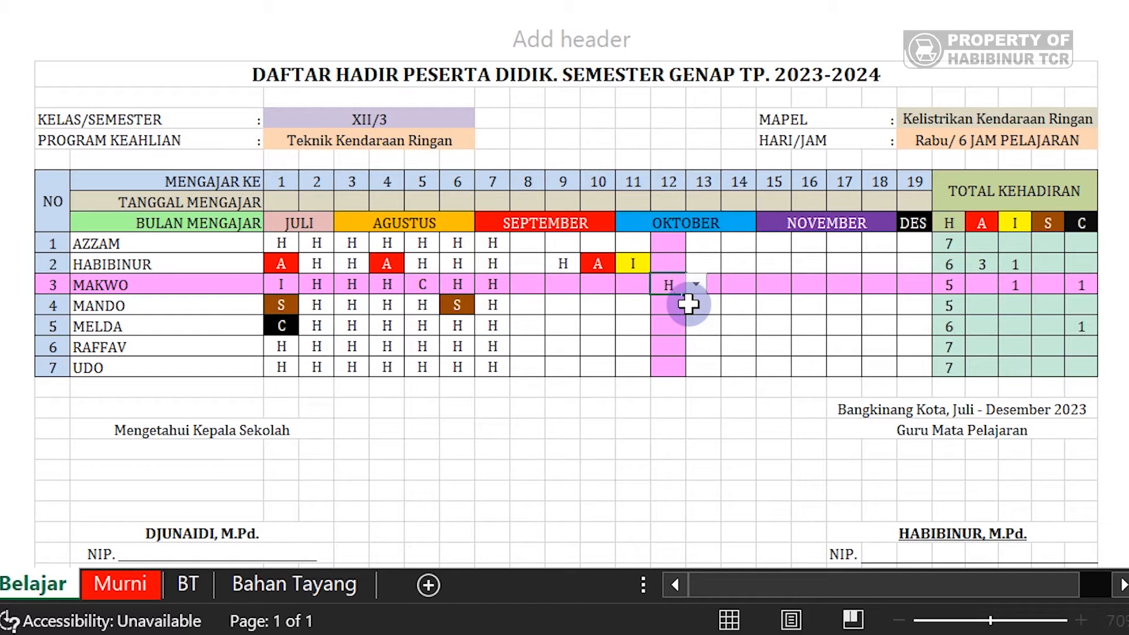
key(Return)
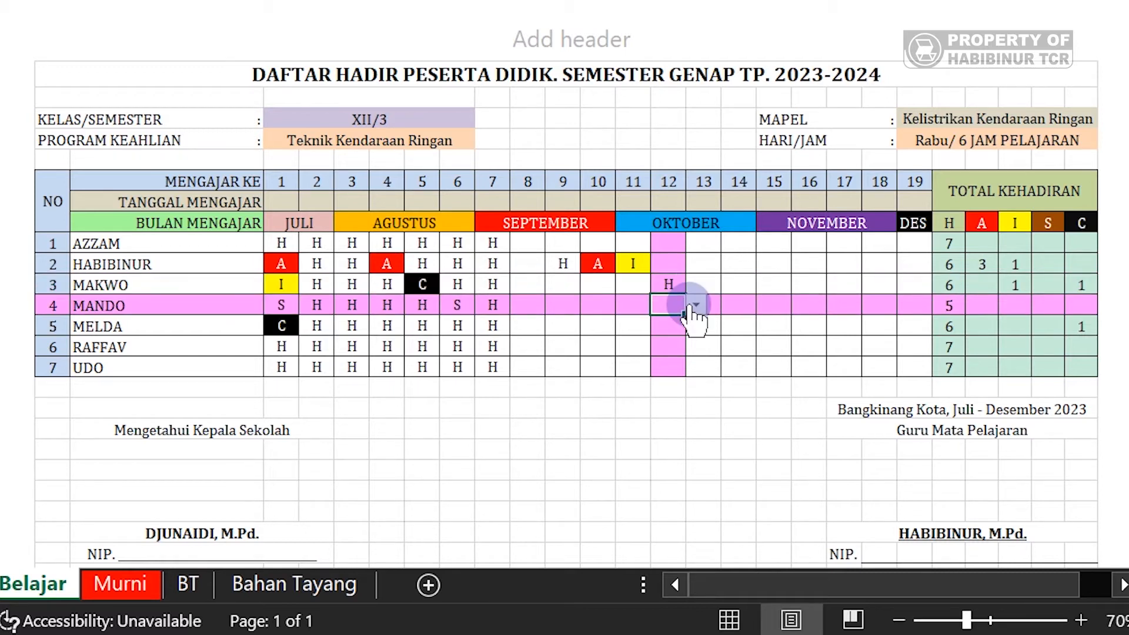
- Try entering Y in the next row, cancel the validation error, and review the allowed codes
text(Y)
key(Return)
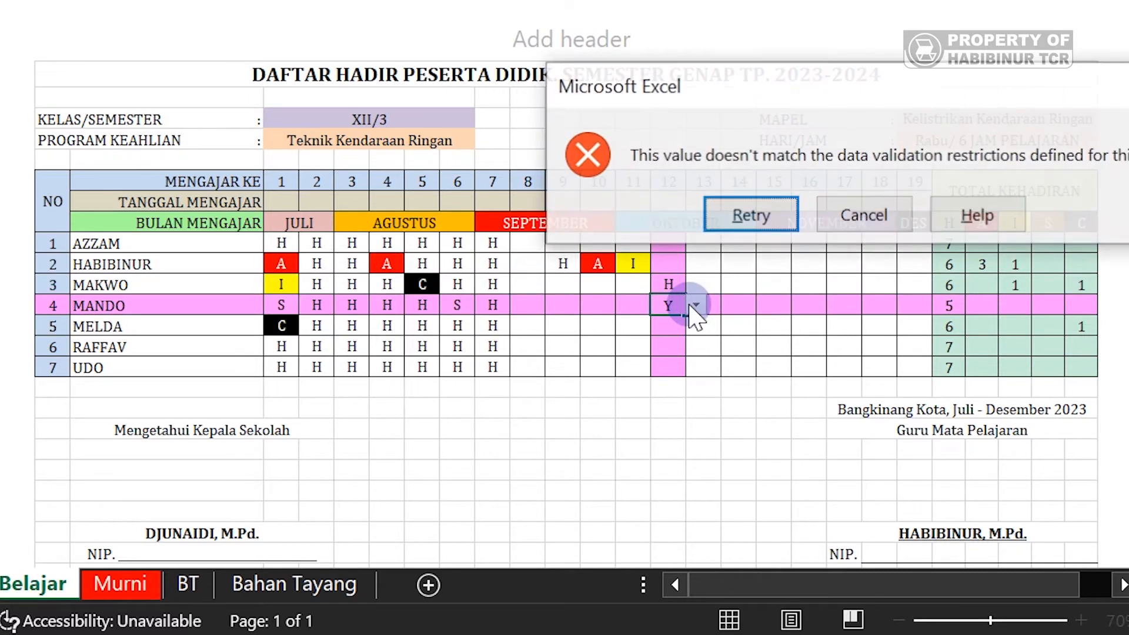
click(826, 217)
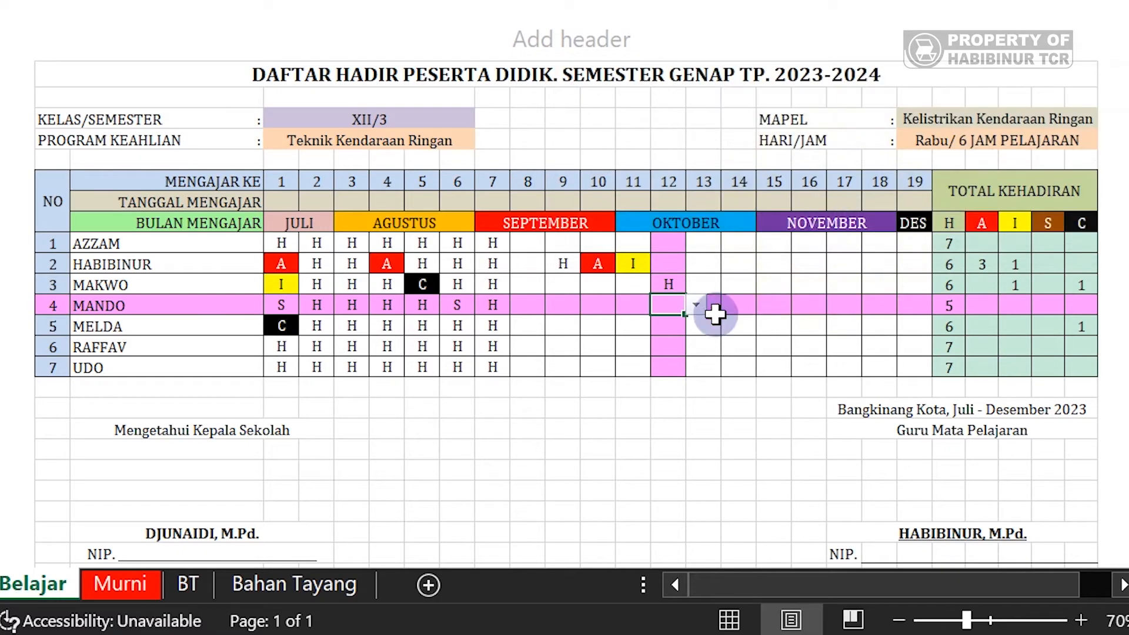
click(695, 304)
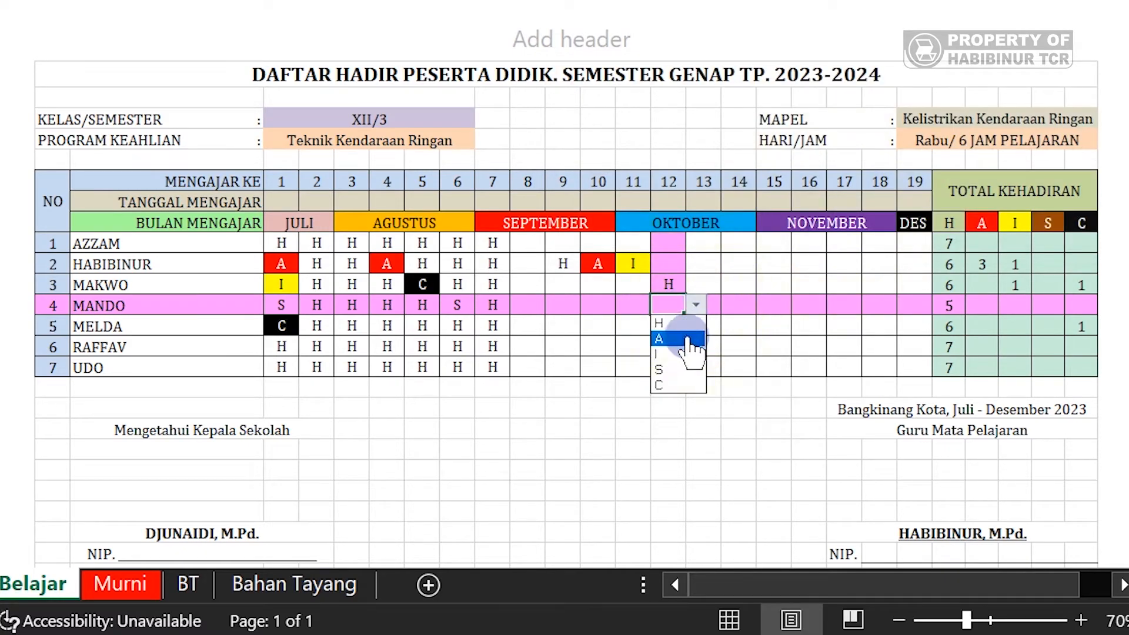
click(713, 412)
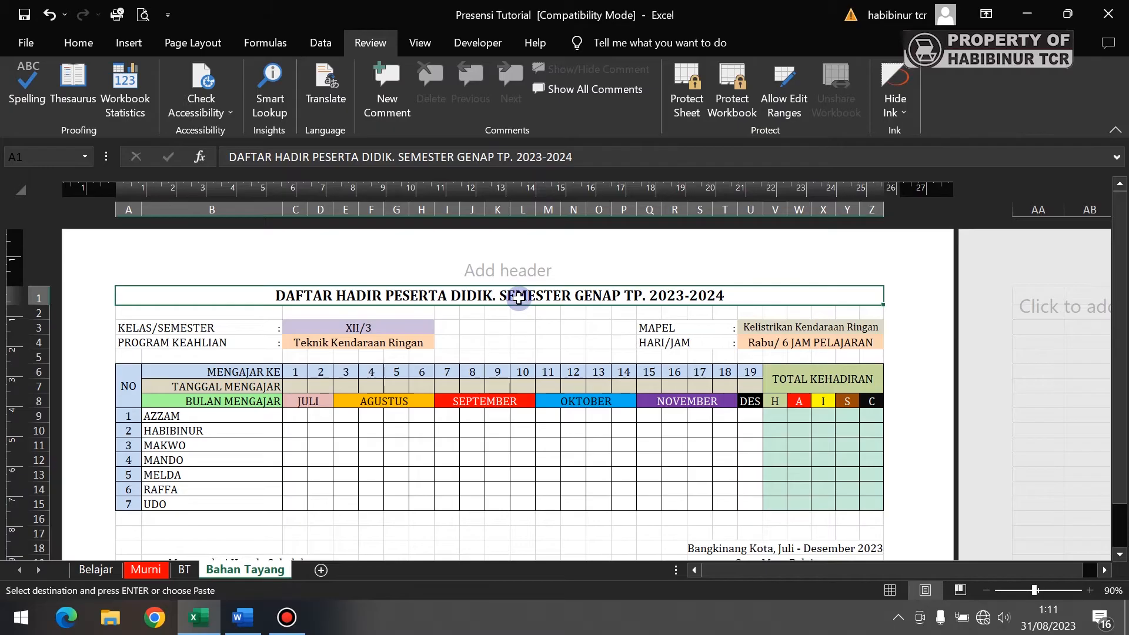
- Select the blank attendance entry grid C9:U15 on the Bahan Tayang sheet
drag(517, 296, 525, 340)
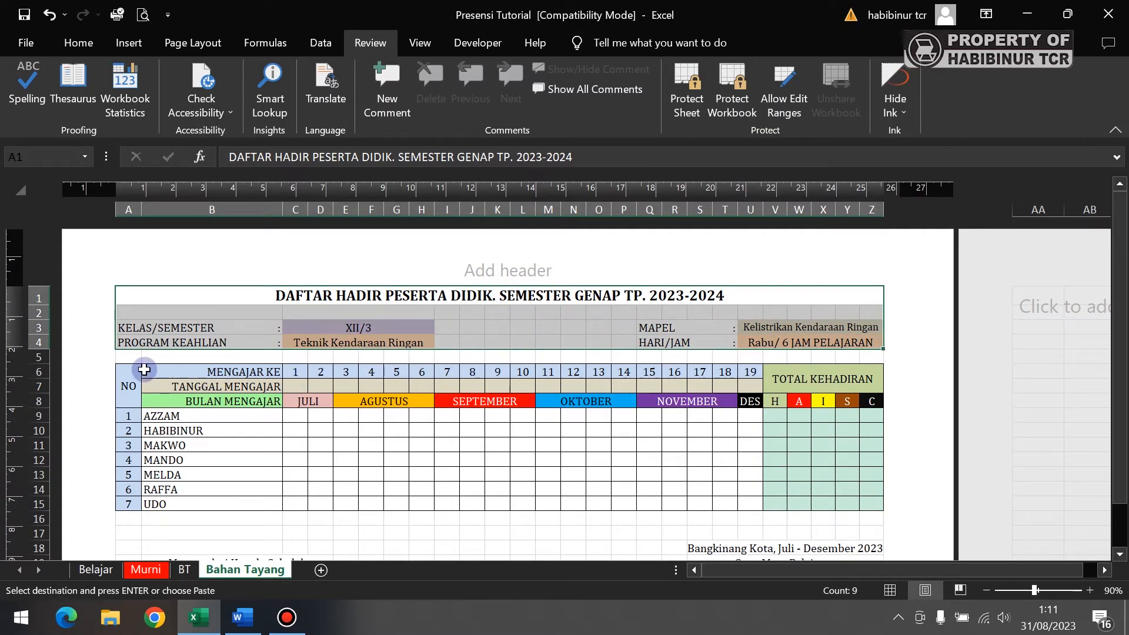
drag(137, 377, 806, 496)
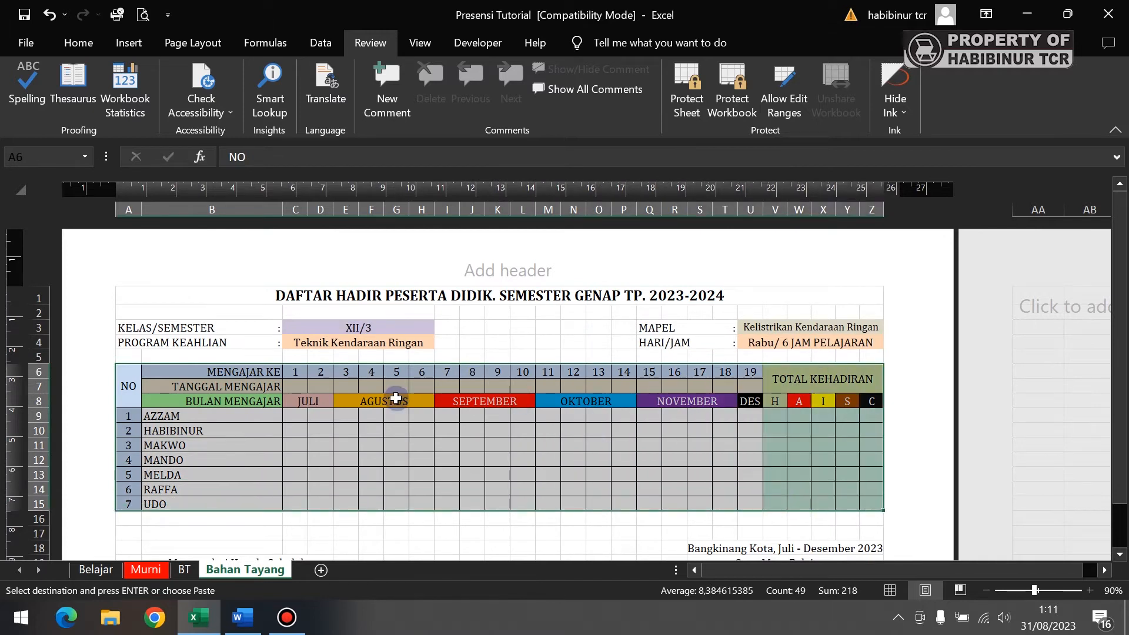
click(363, 418)
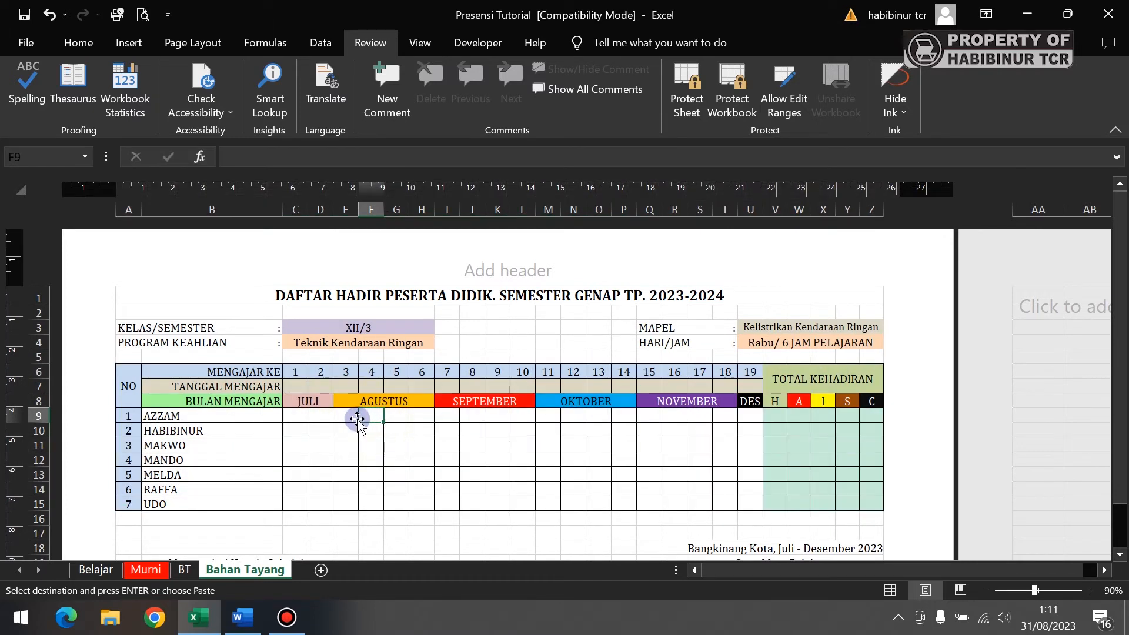
click(294, 414)
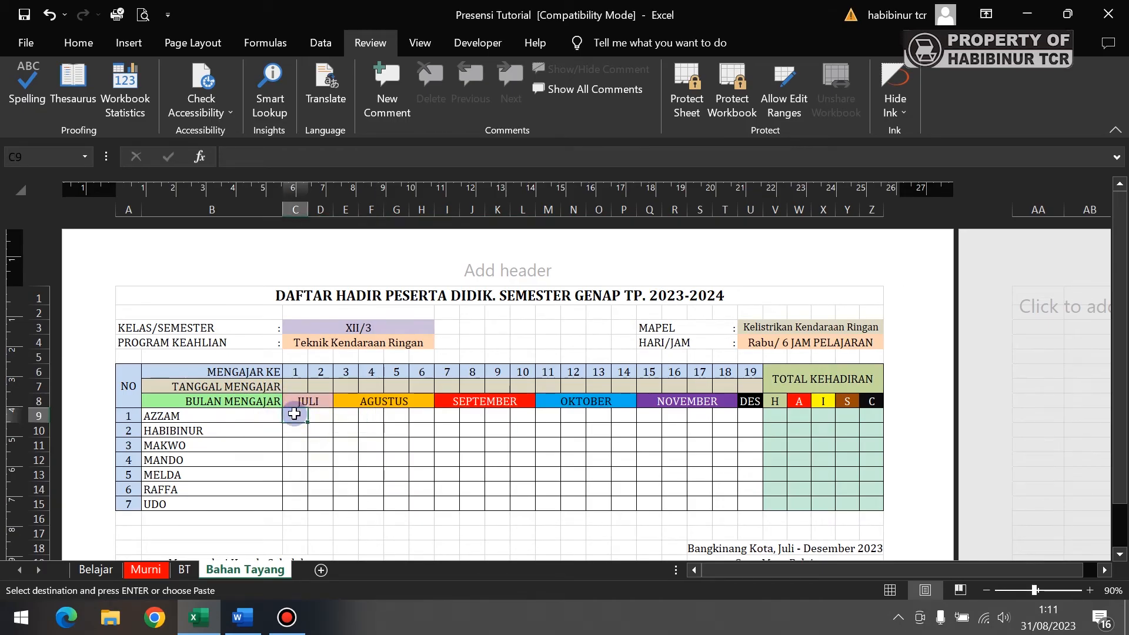
click(773, 341)
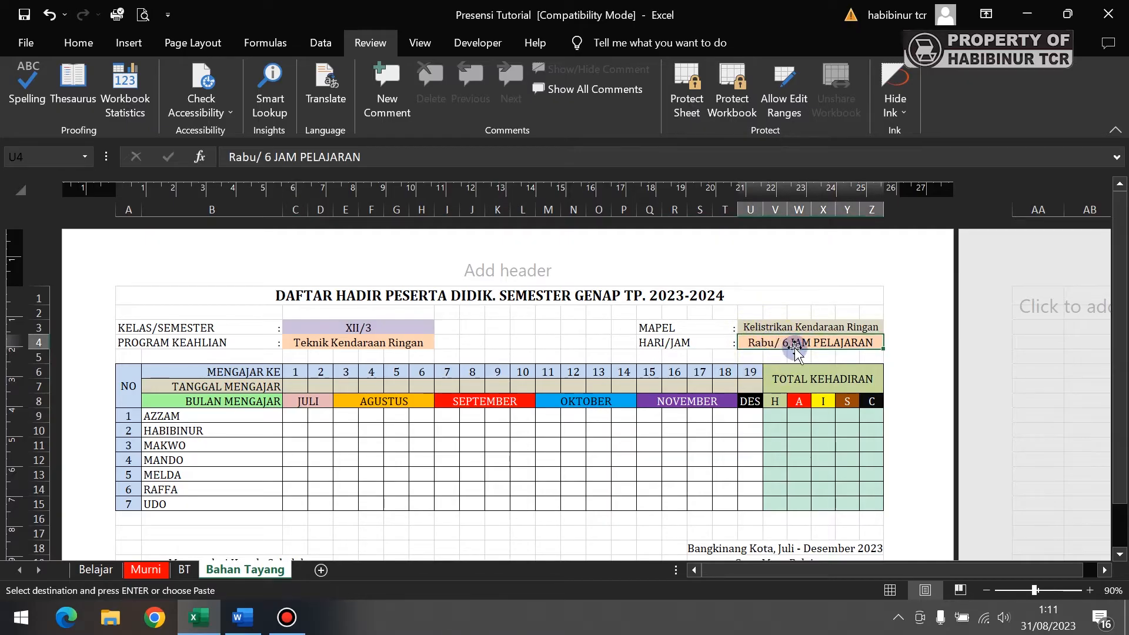
click(298, 373)
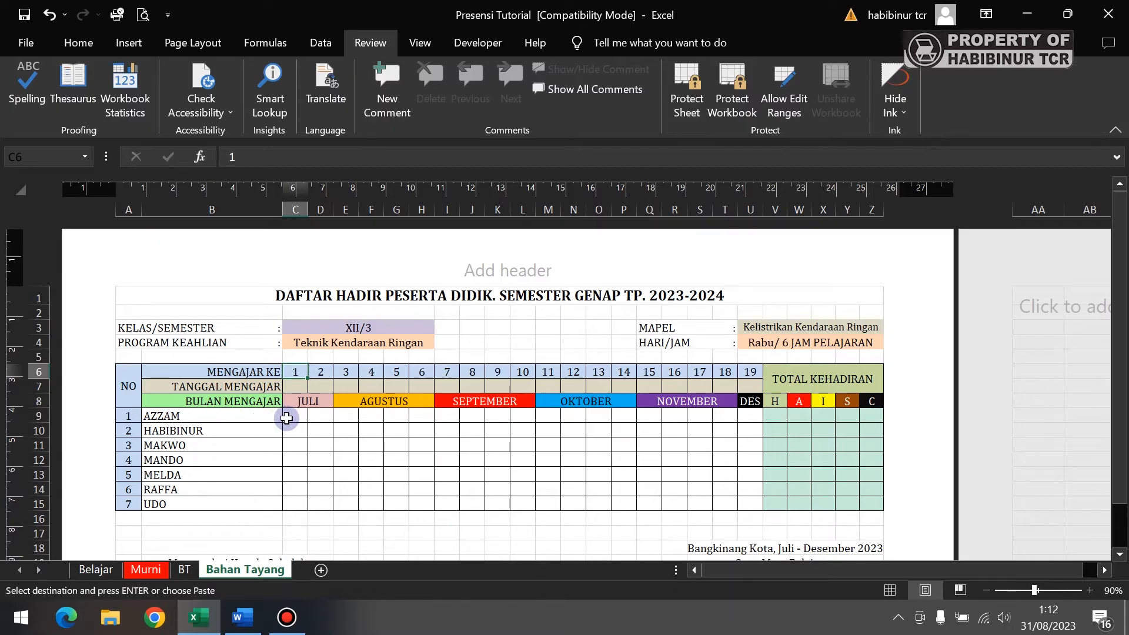
drag(290, 416, 745, 506)
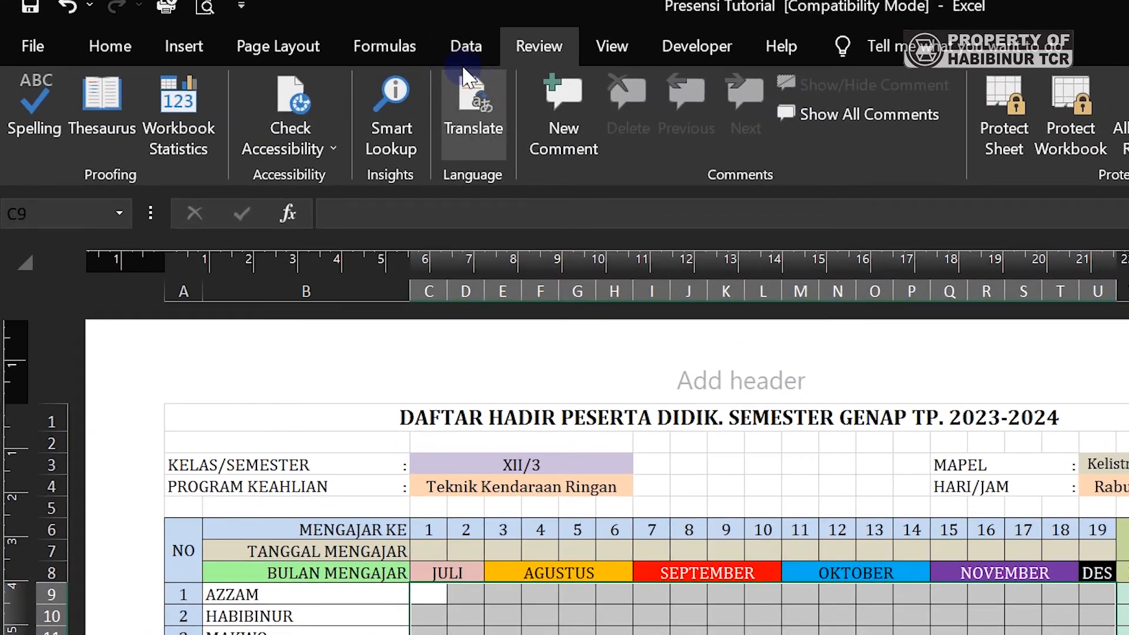
click(458, 54)
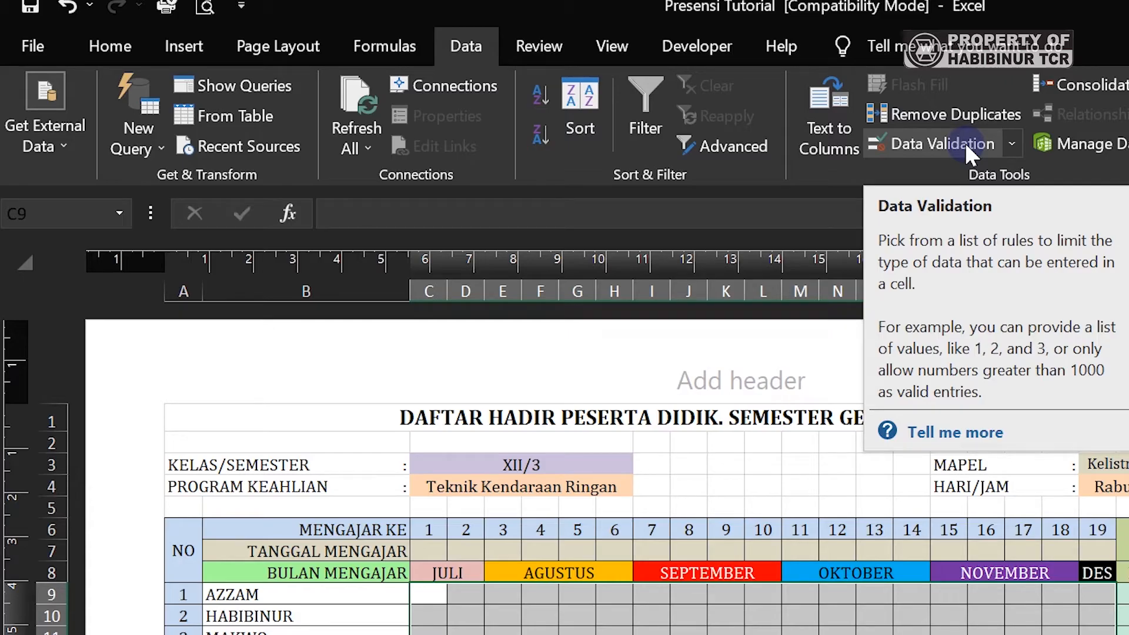
- In Data Validation, set Allow to List with source H;A;I;S;C for the grid
click(964, 142)
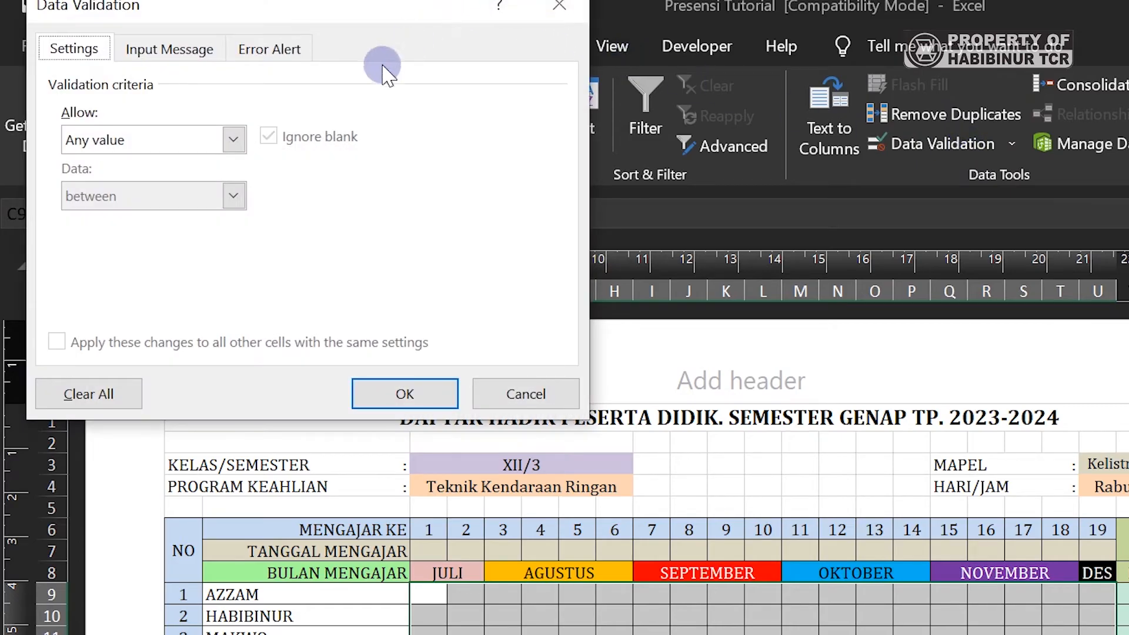
drag(320, 7, 382, 46)
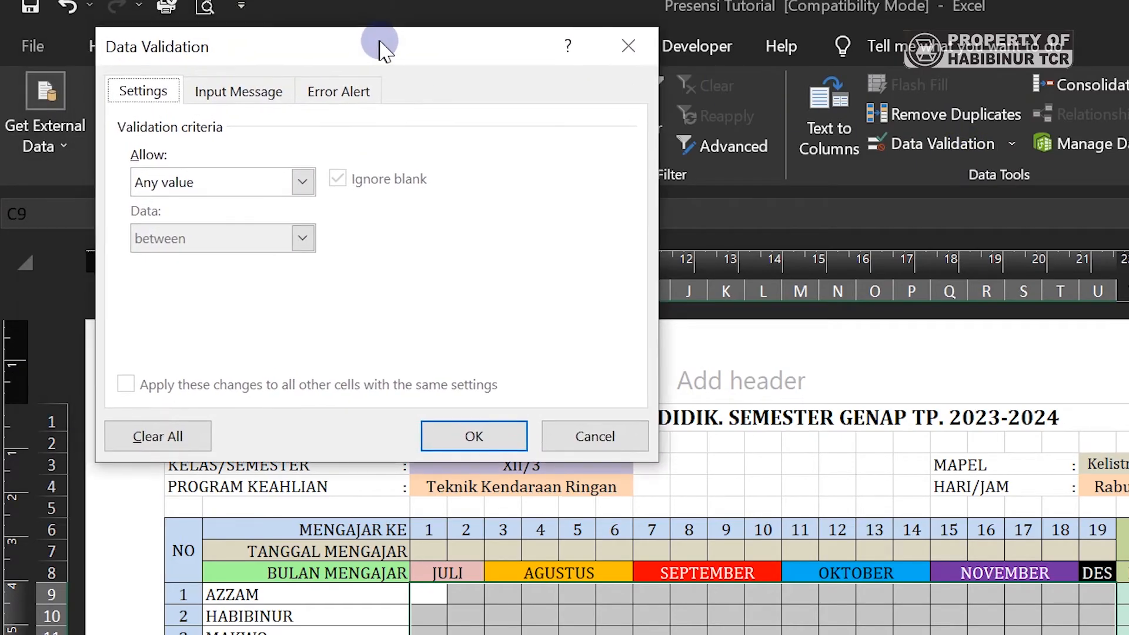
click(302, 183)
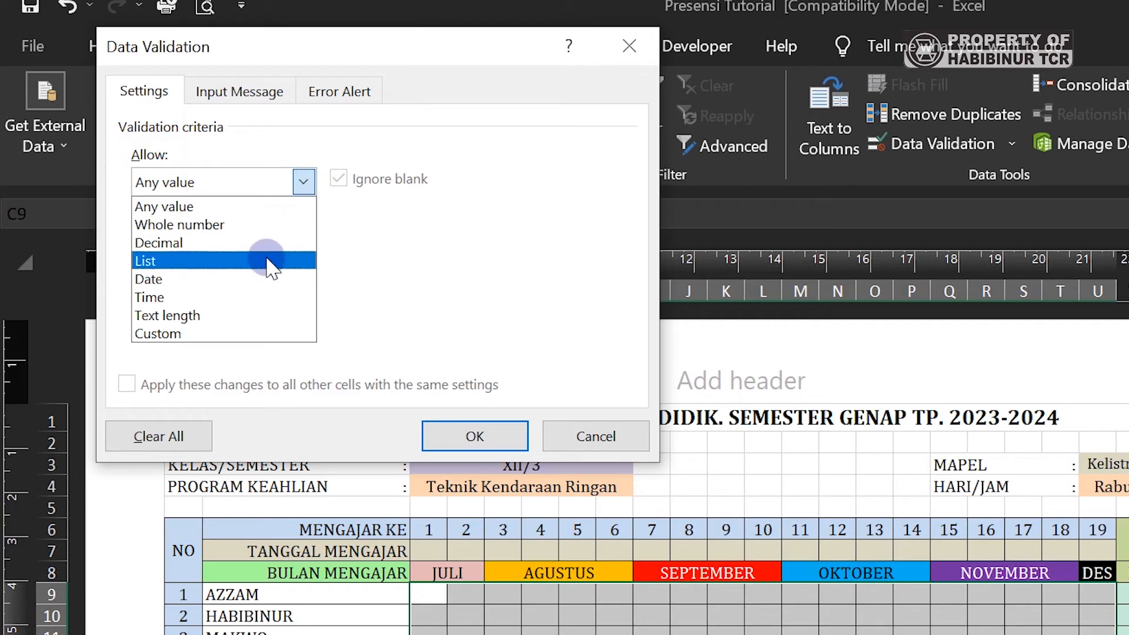
click(269, 261)
click(275, 291)
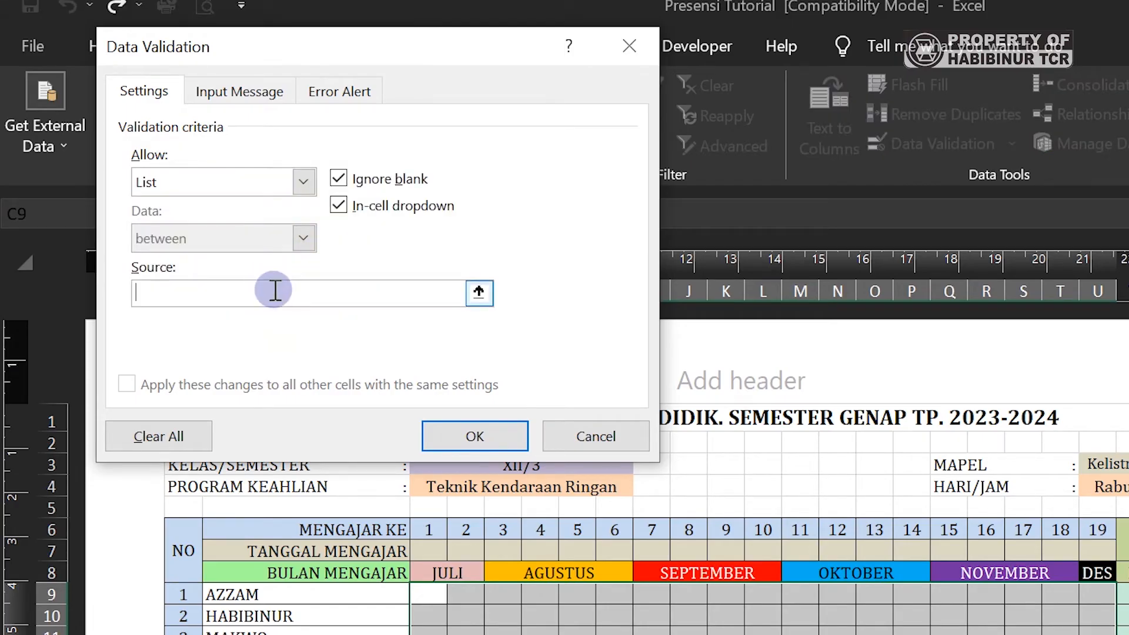
text(H,)
key(BackSpace)
text(;A)
text(;I;S;C)
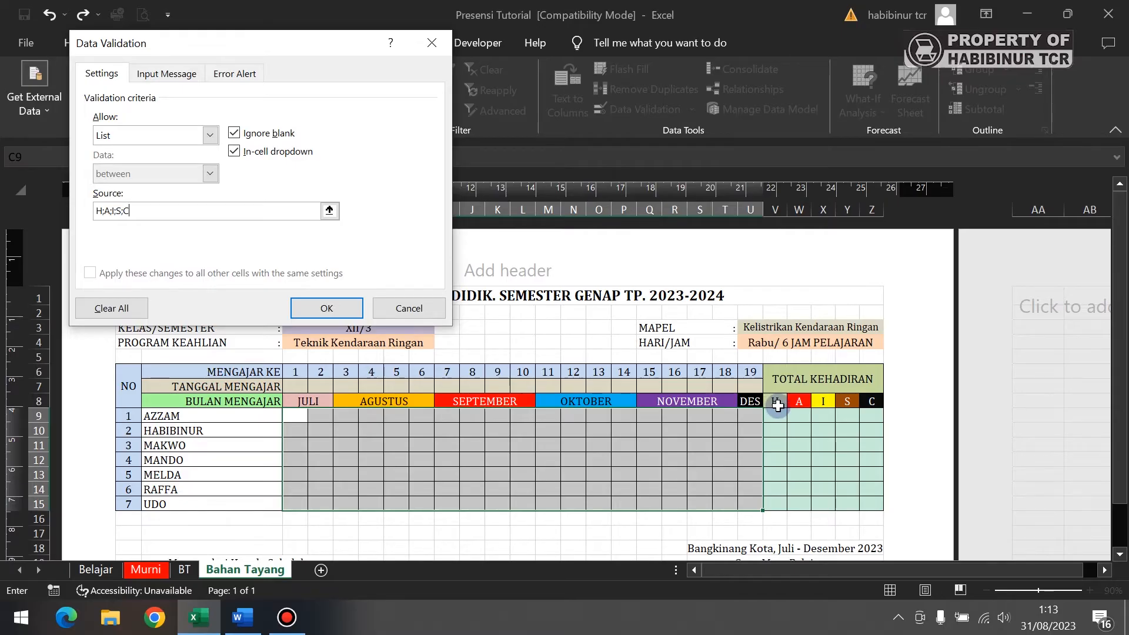
click(104, 212)
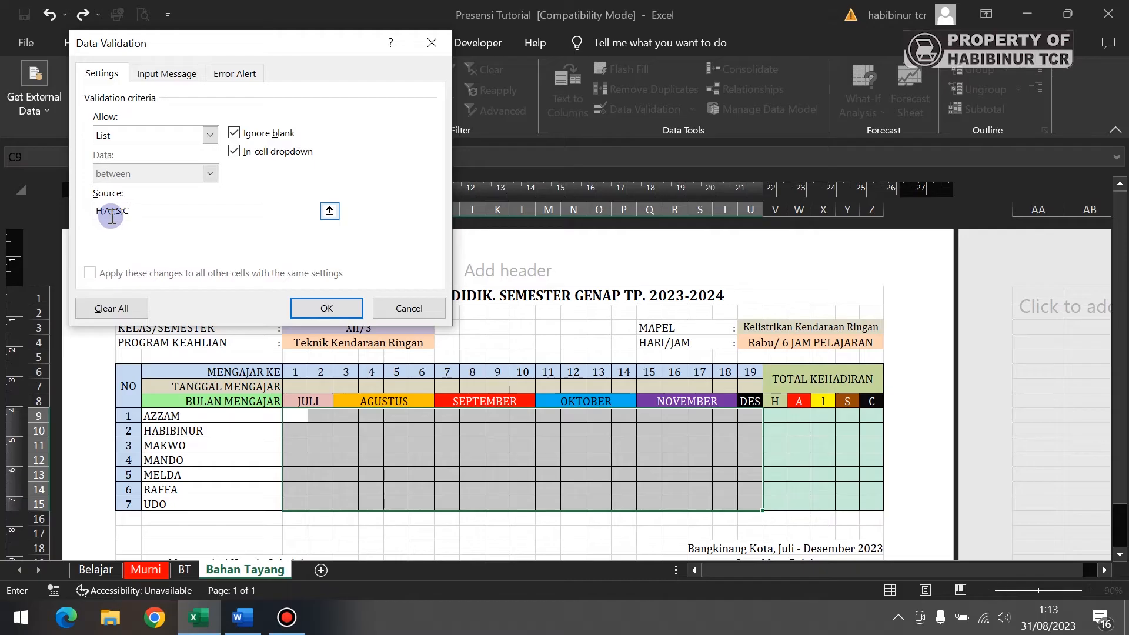
click(315, 310)
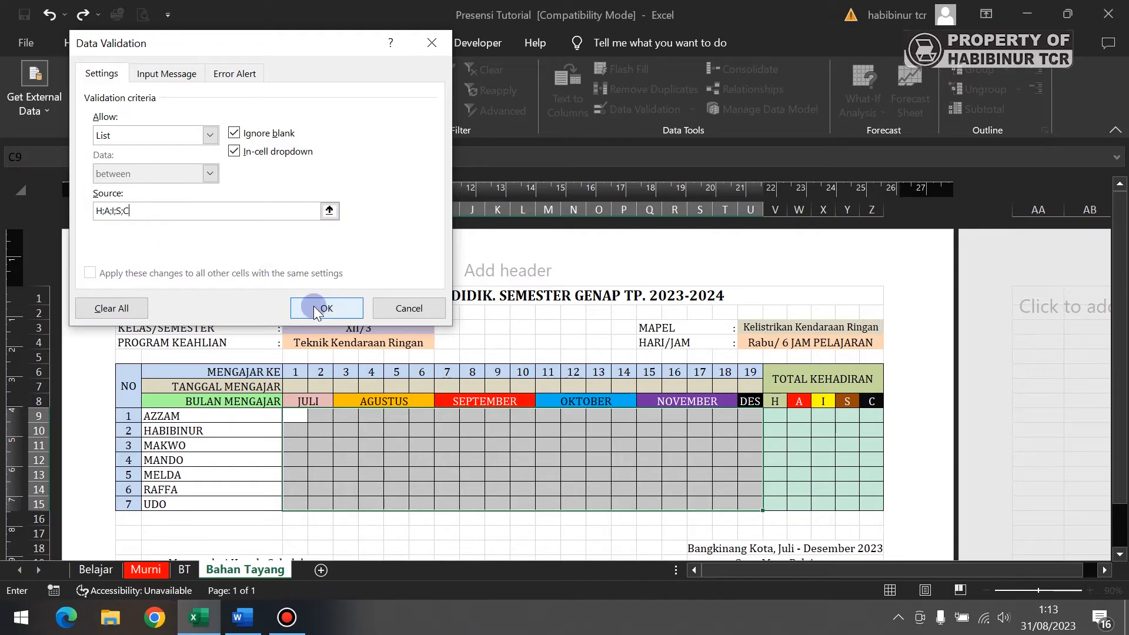
- Apply the list rule, then use the dropdowns to mark C9 as A and D9 as H
click(315, 310)
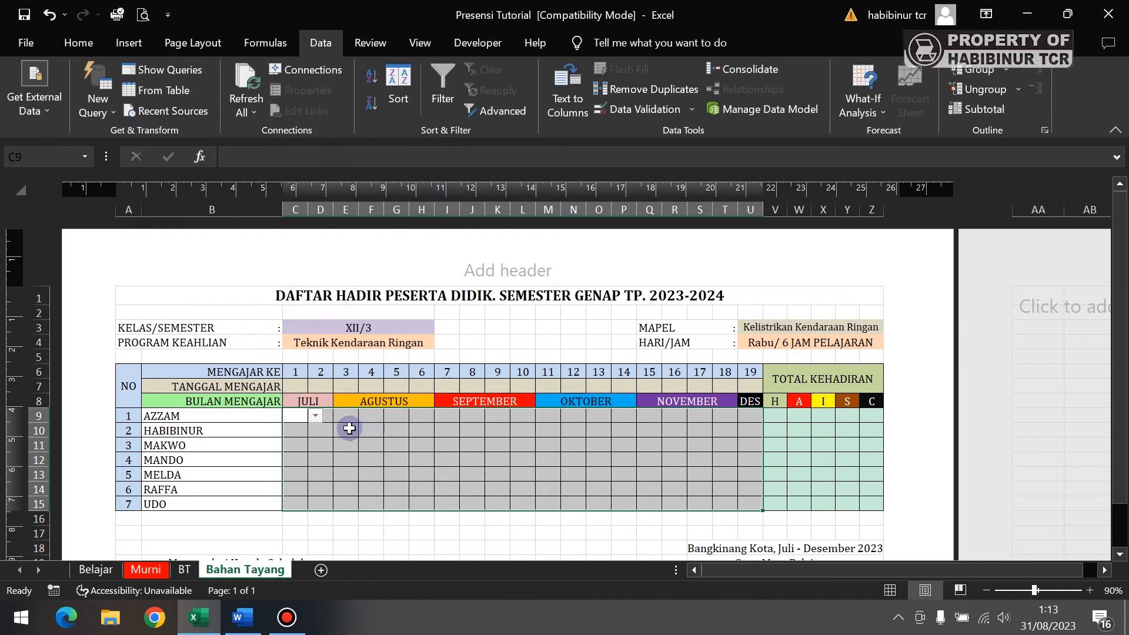
click(368, 439)
click(305, 419)
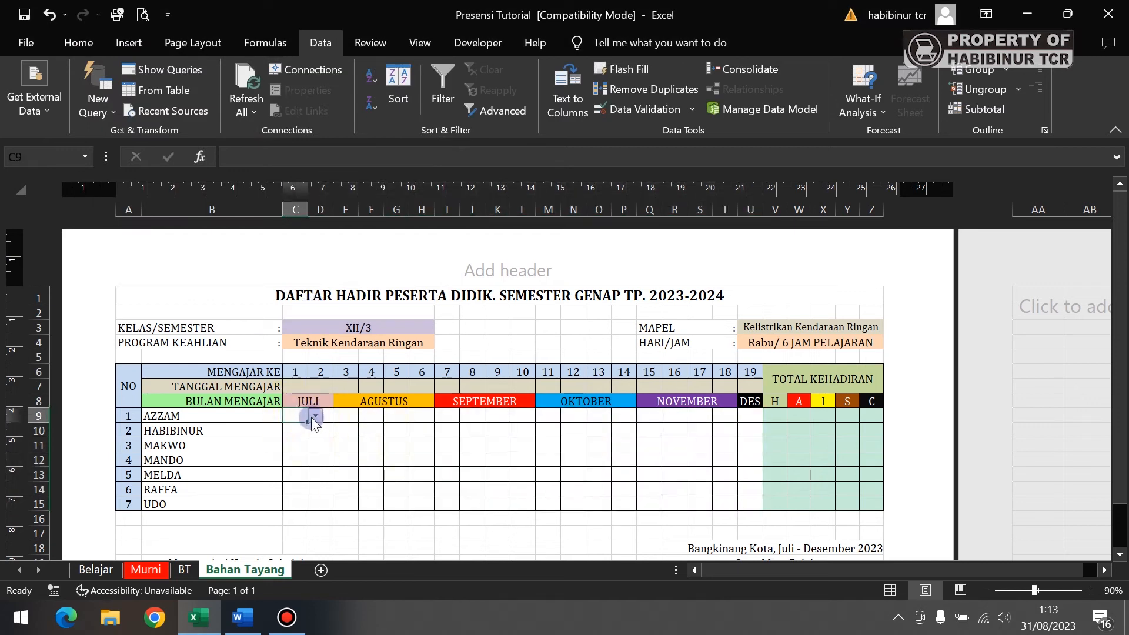
click(314, 417)
click(312, 439)
click(329, 432)
click(321, 417)
click(340, 416)
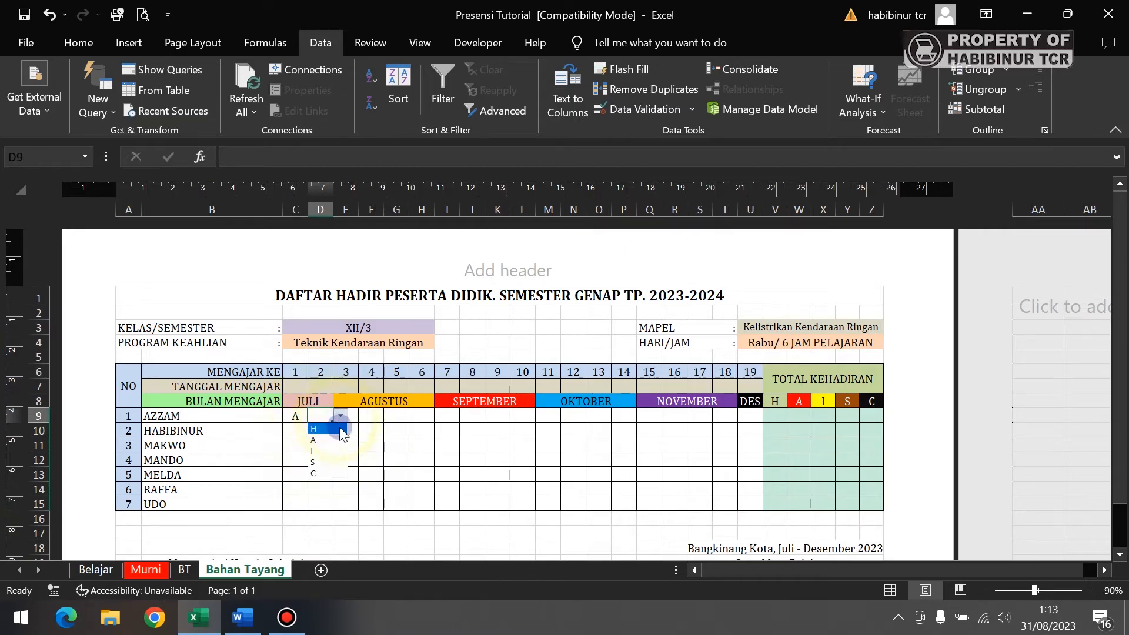
click(318, 428)
click(350, 458)
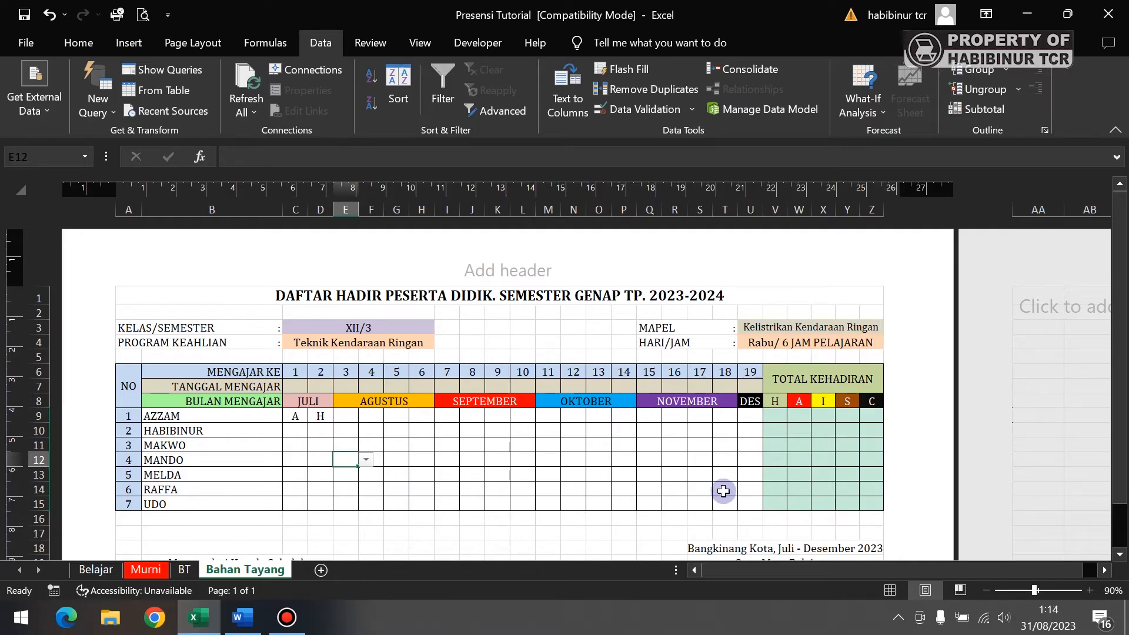
drag(777, 419, 876, 503)
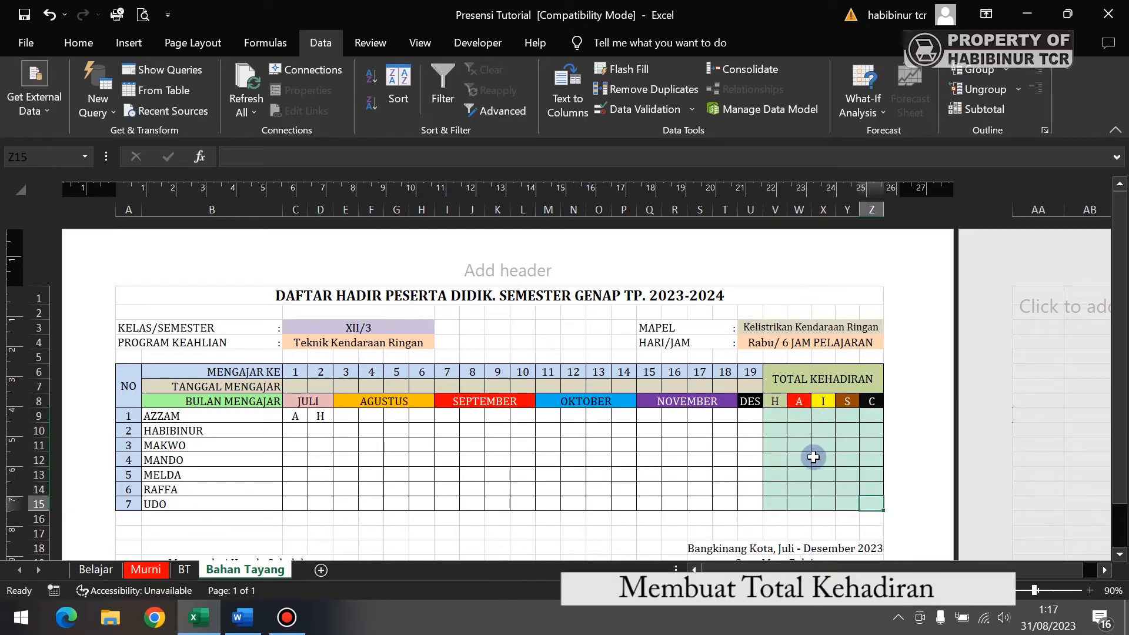
- Enter =COUNTIF($C9:$U9;V$8) in V9 to count AZZAM's H marks, returning 1
click(777, 417)
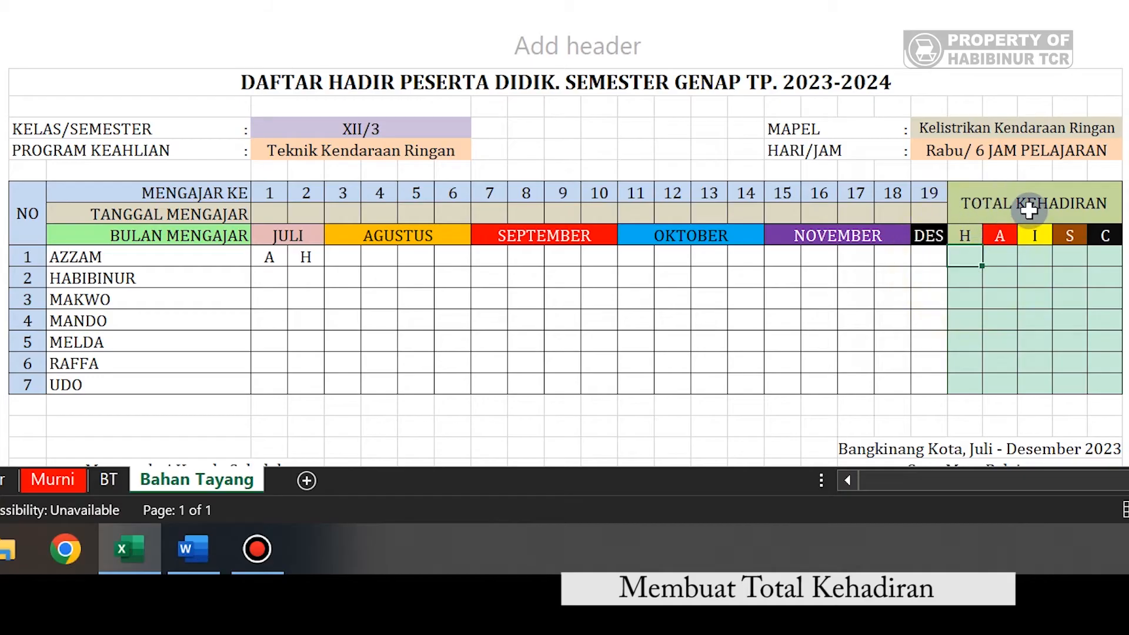
text(=)
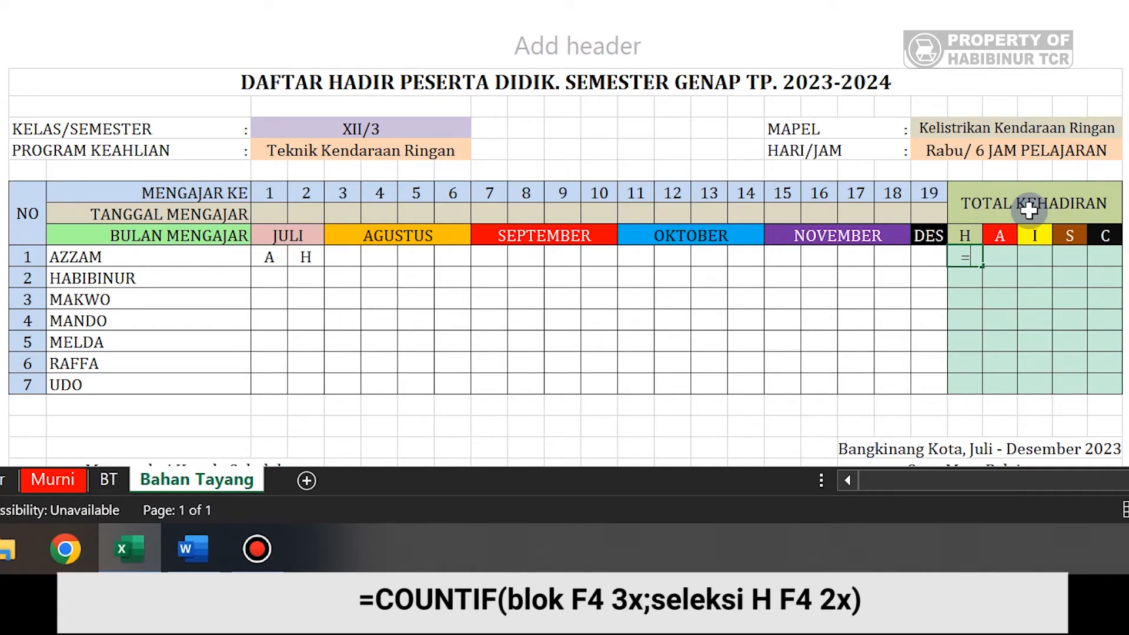
text(COUNT)
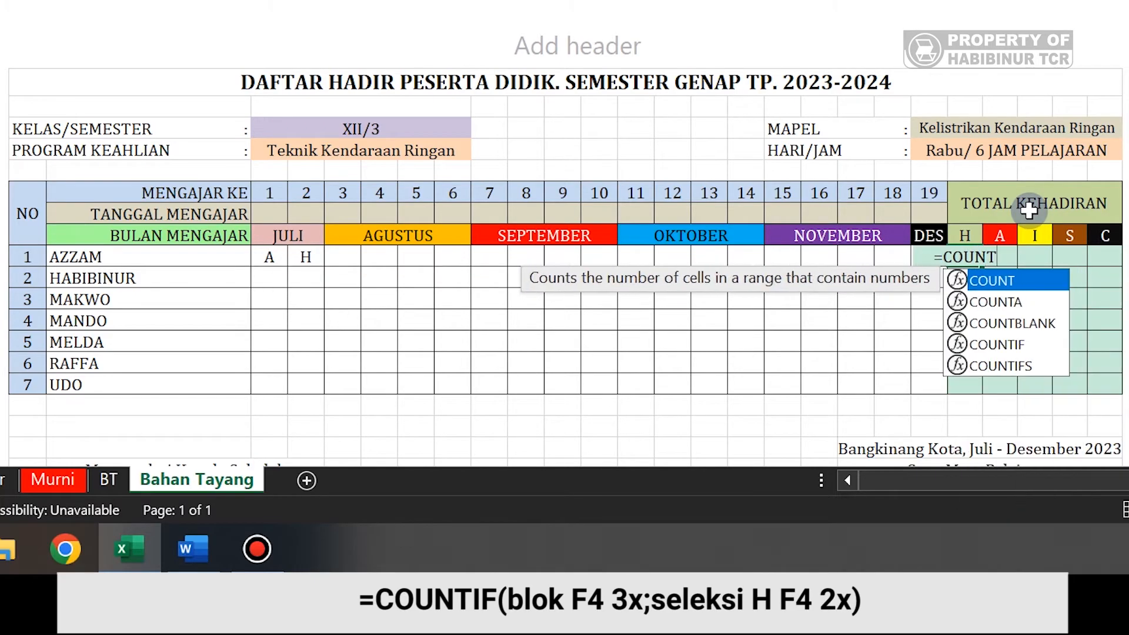
text(IF)
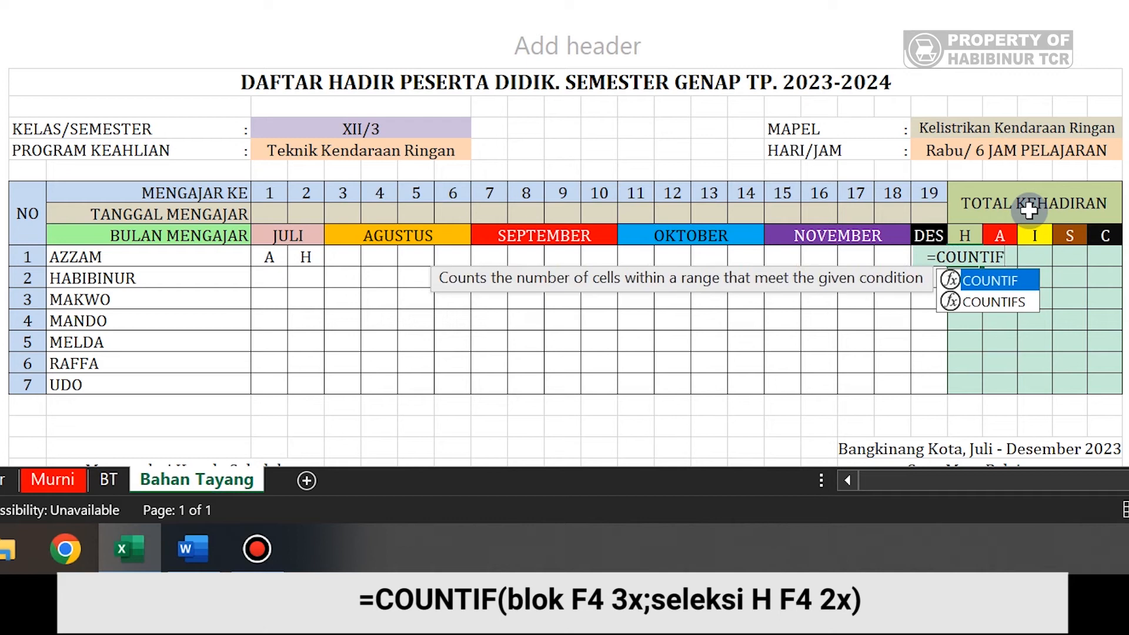
text(()
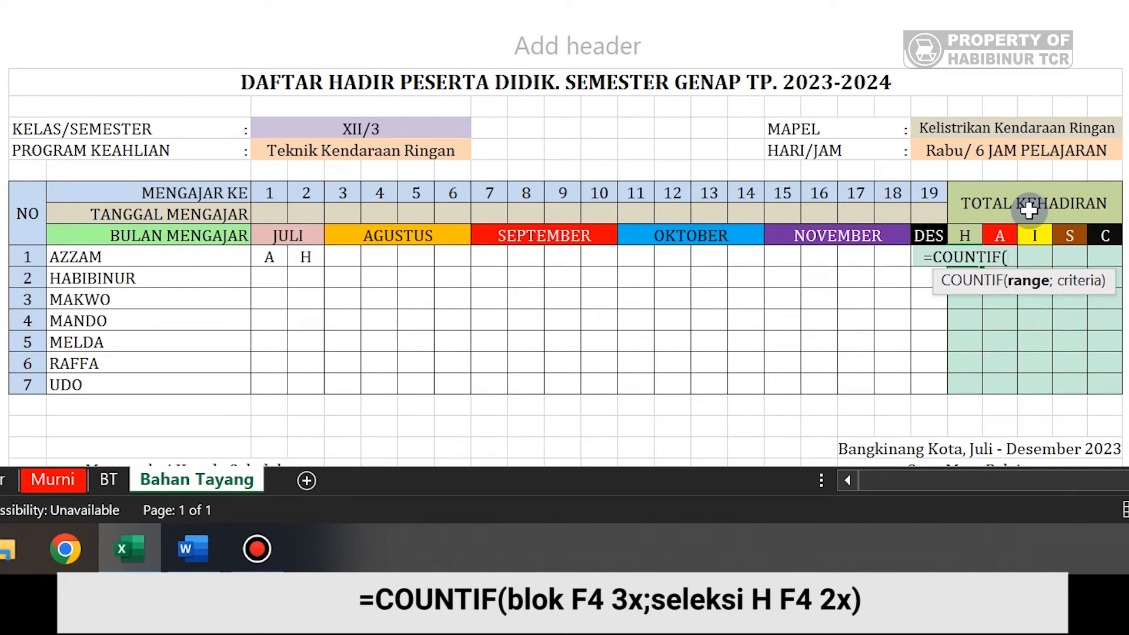
click(273, 259)
drag(301, 266, 933, 259)
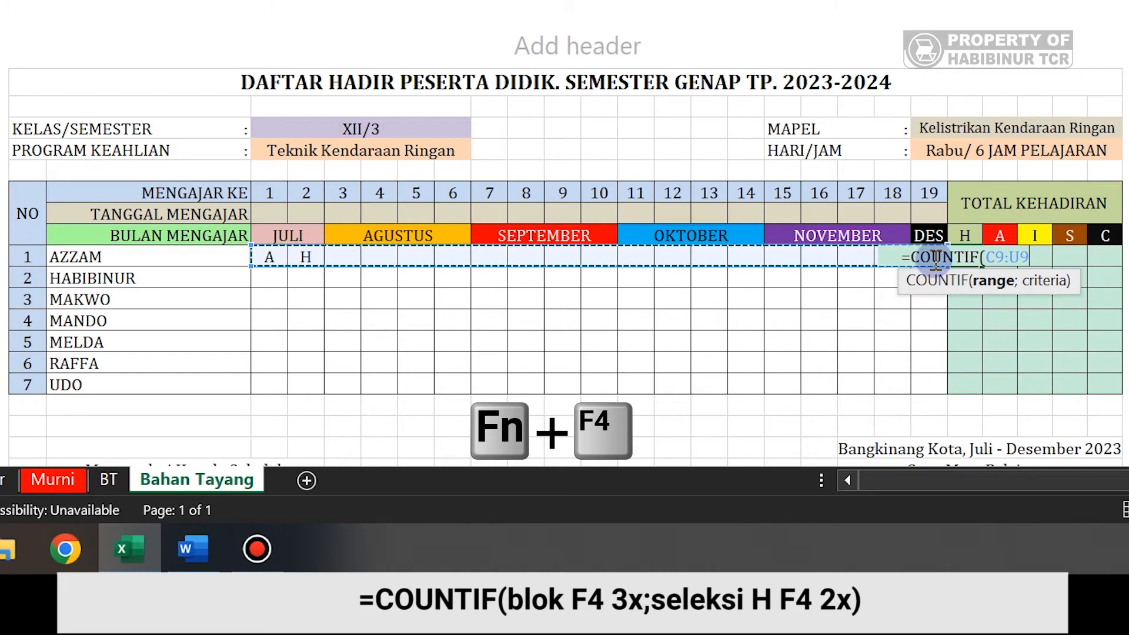
key(F4)
key(F4)
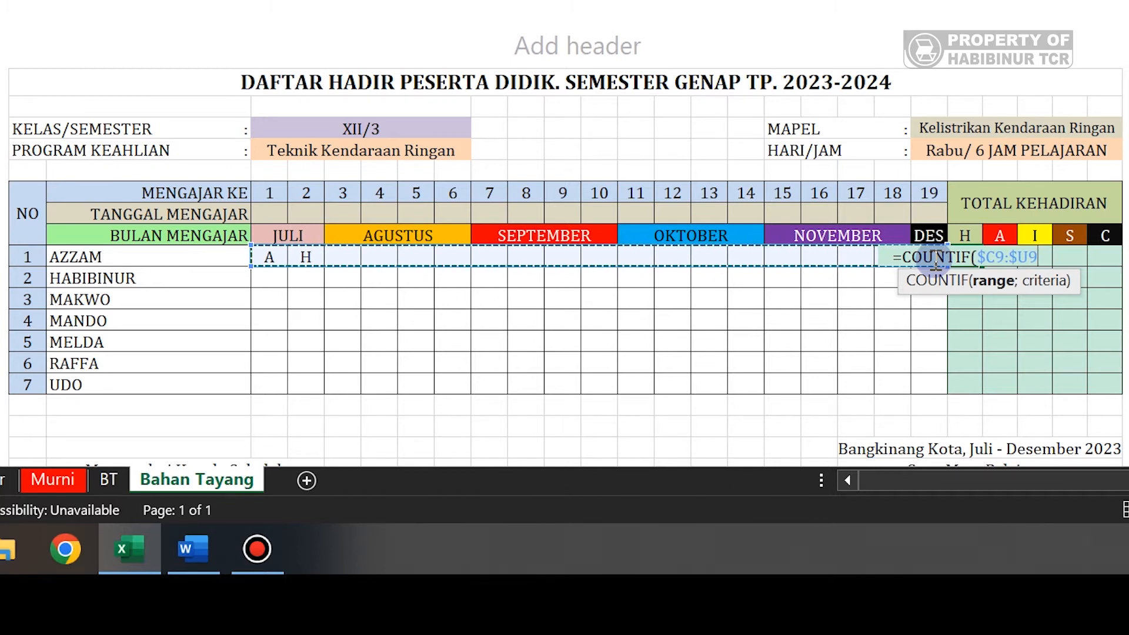
text(;)
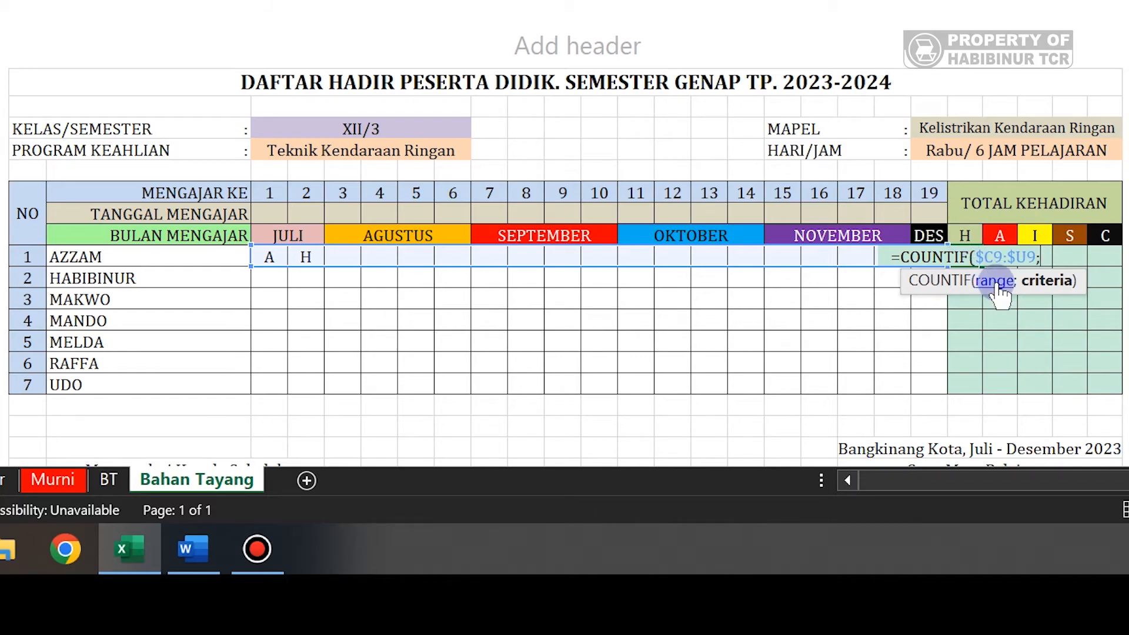
click(963, 236)
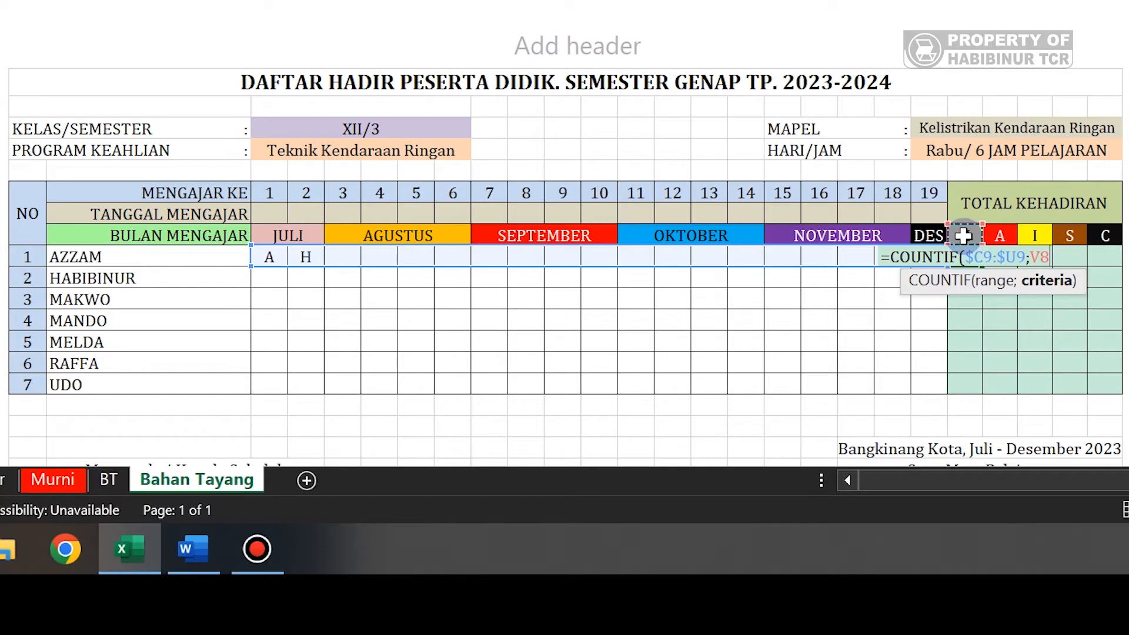
key(F4)
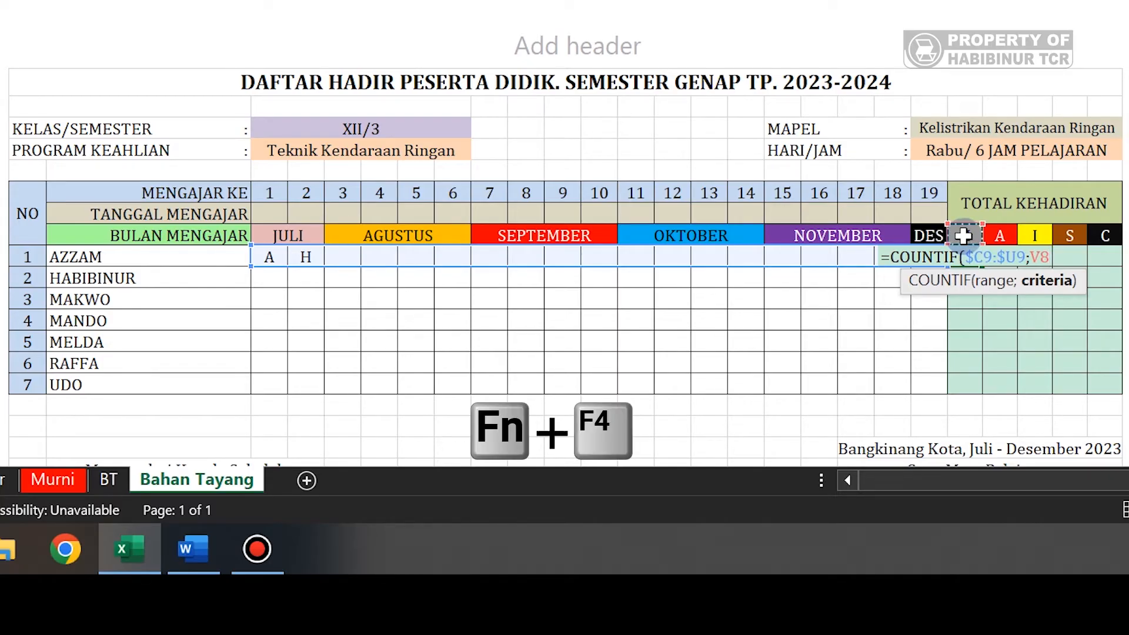
key(F4)
key(F4)
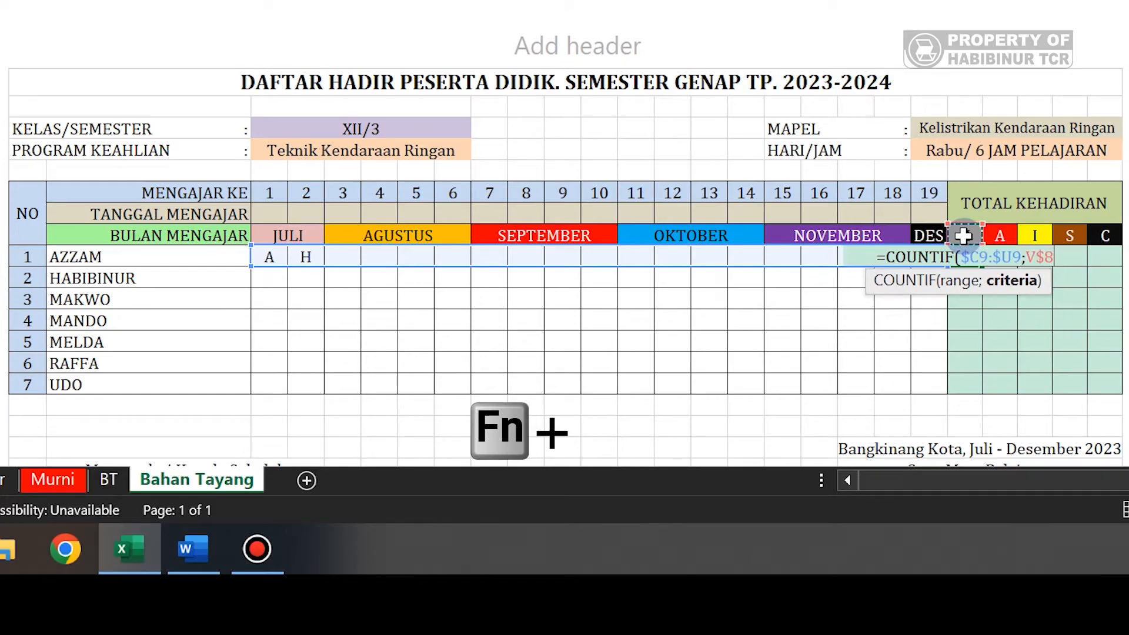
text())
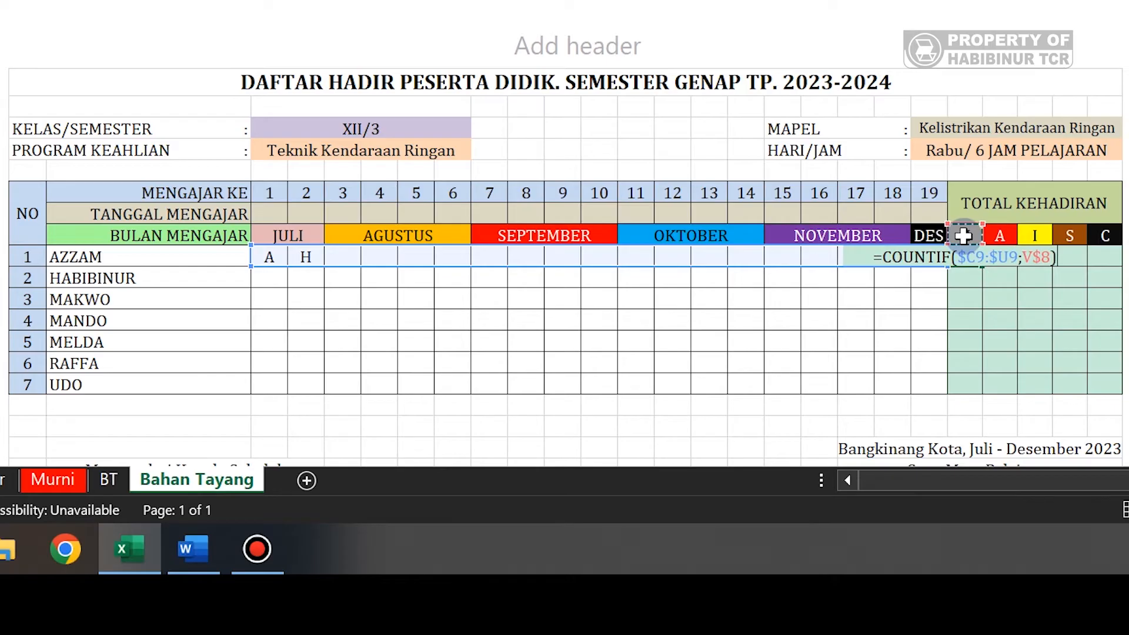
key(Return)
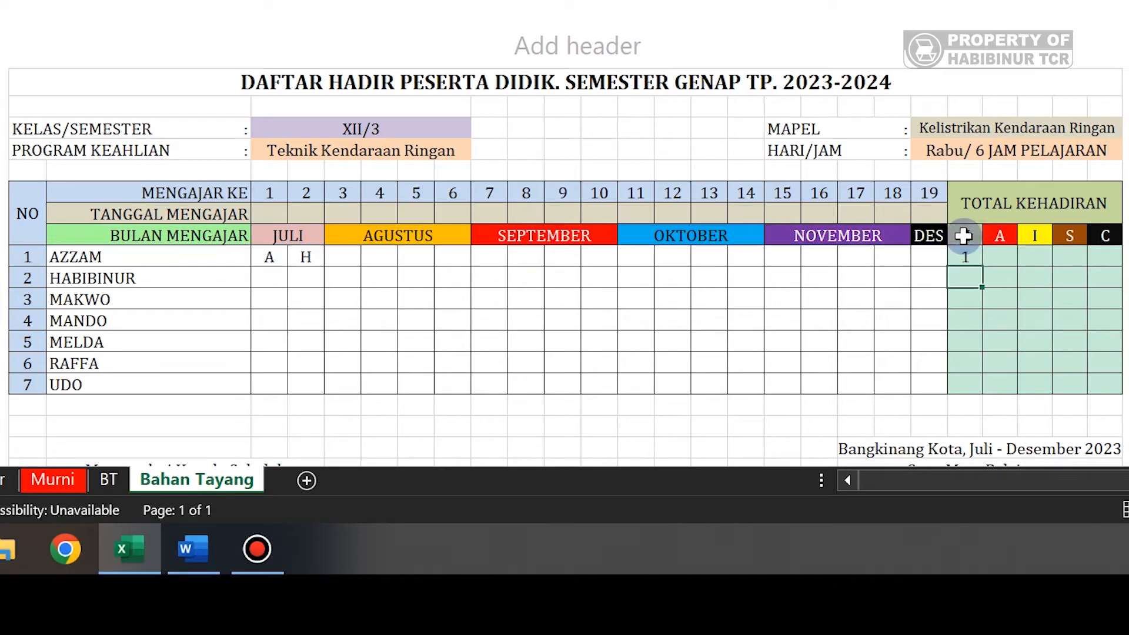
- Fill V9's COUNTIF formula across V9:Z15 for every student's H, A, I, S and C totals
click(965, 257)
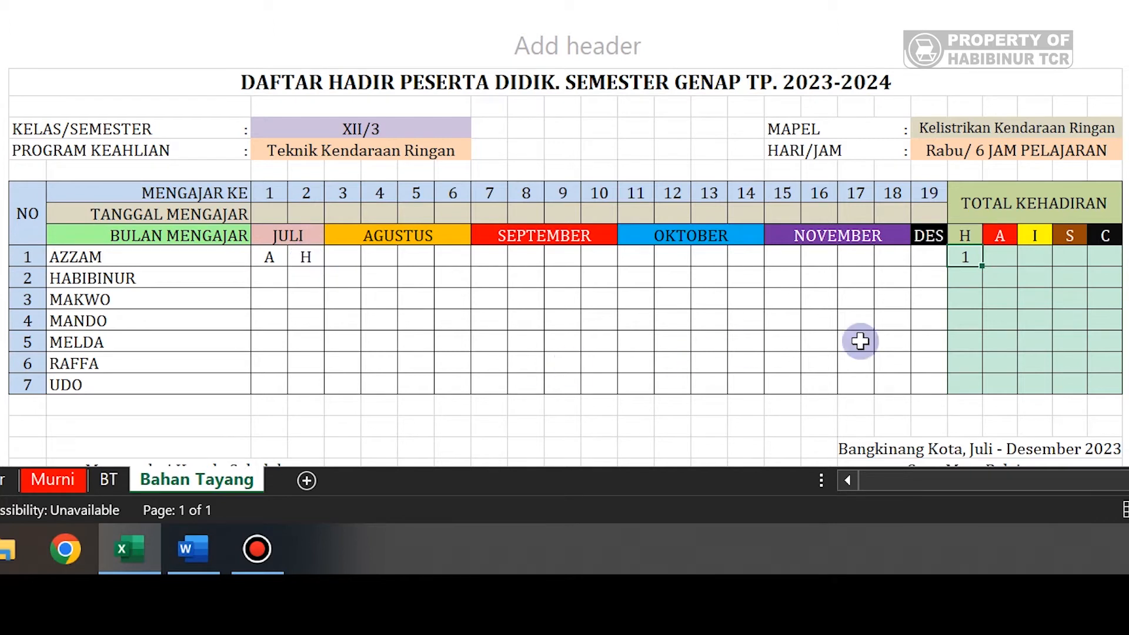
drag(982, 266, 1111, 386)
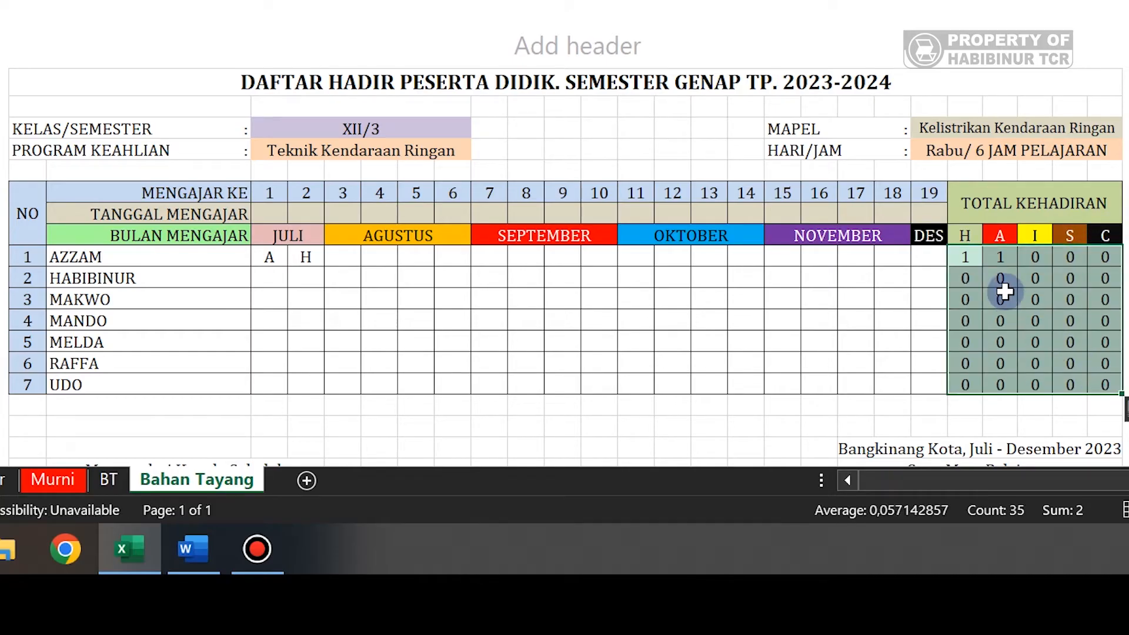
click(995, 259)
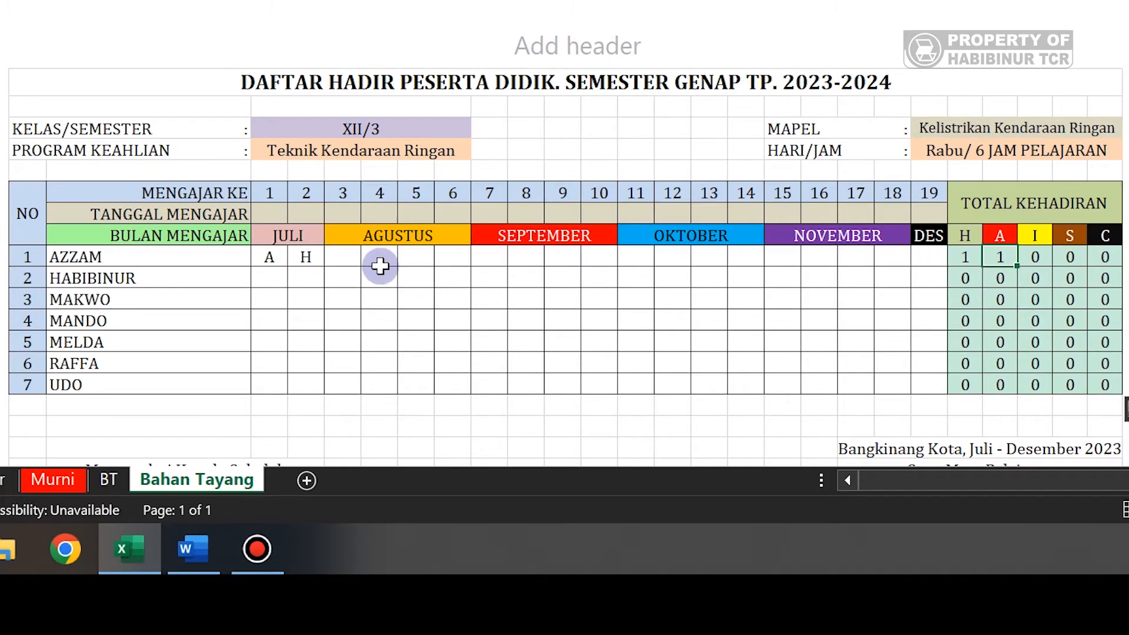
- Mark AZZAM's meeting 3 as C and confirm his C total becomes 1
click(358, 261)
click(372, 257)
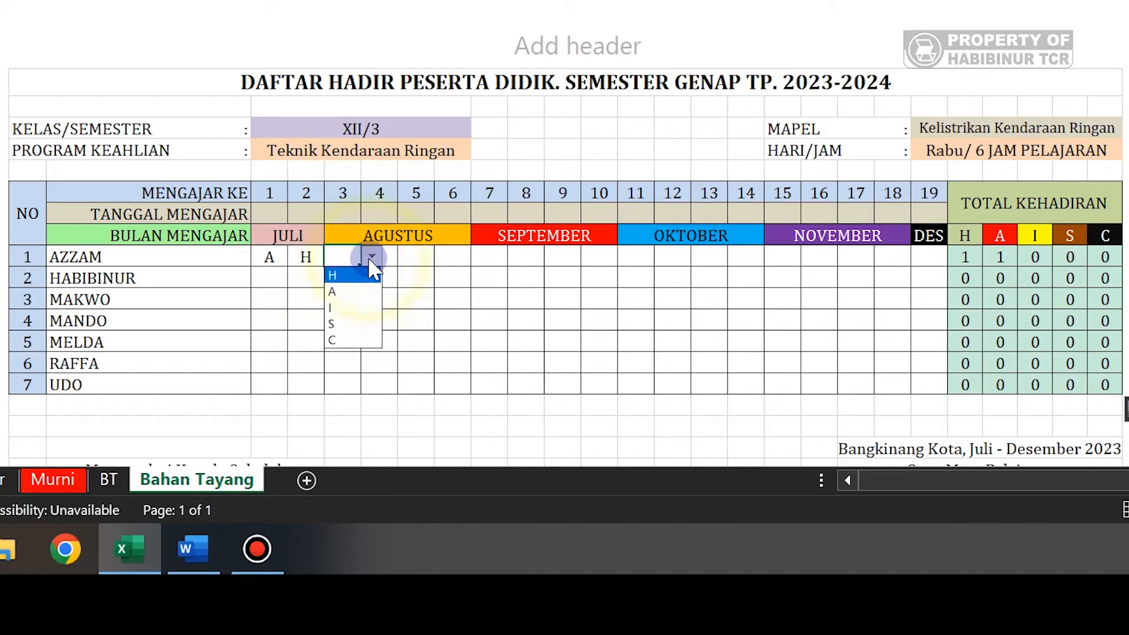
click(351, 341)
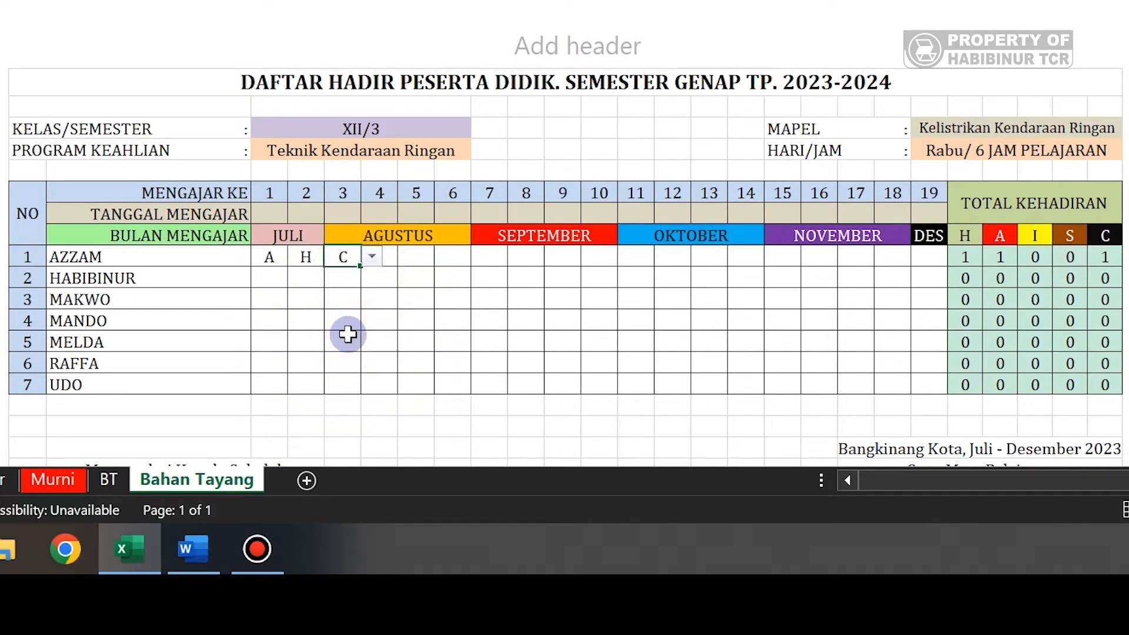
key(Return)
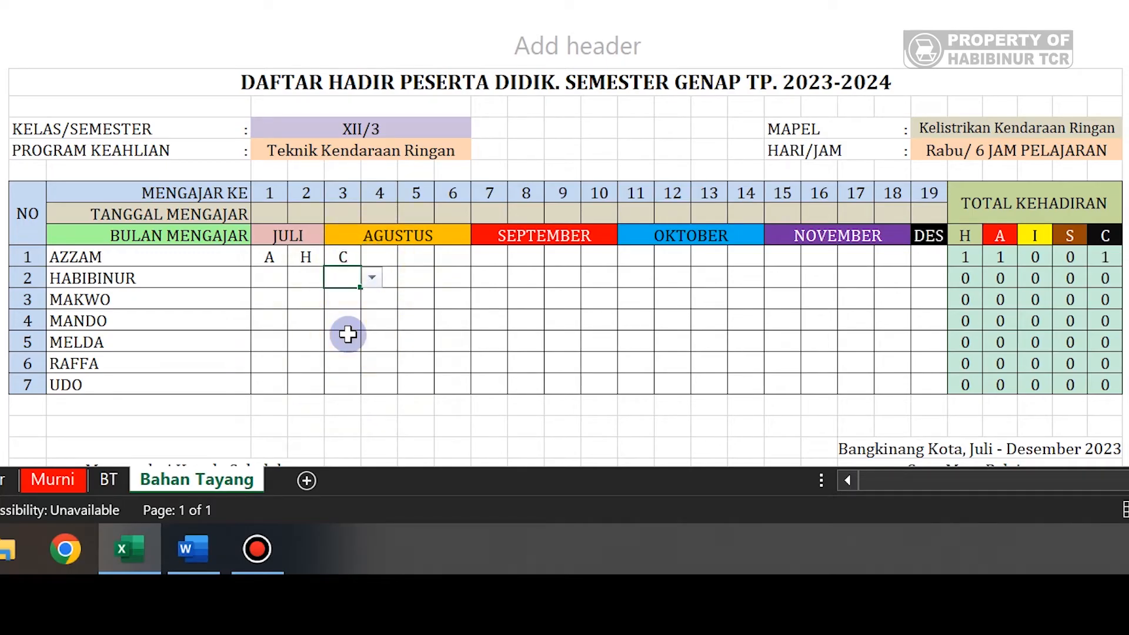
click(1100, 257)
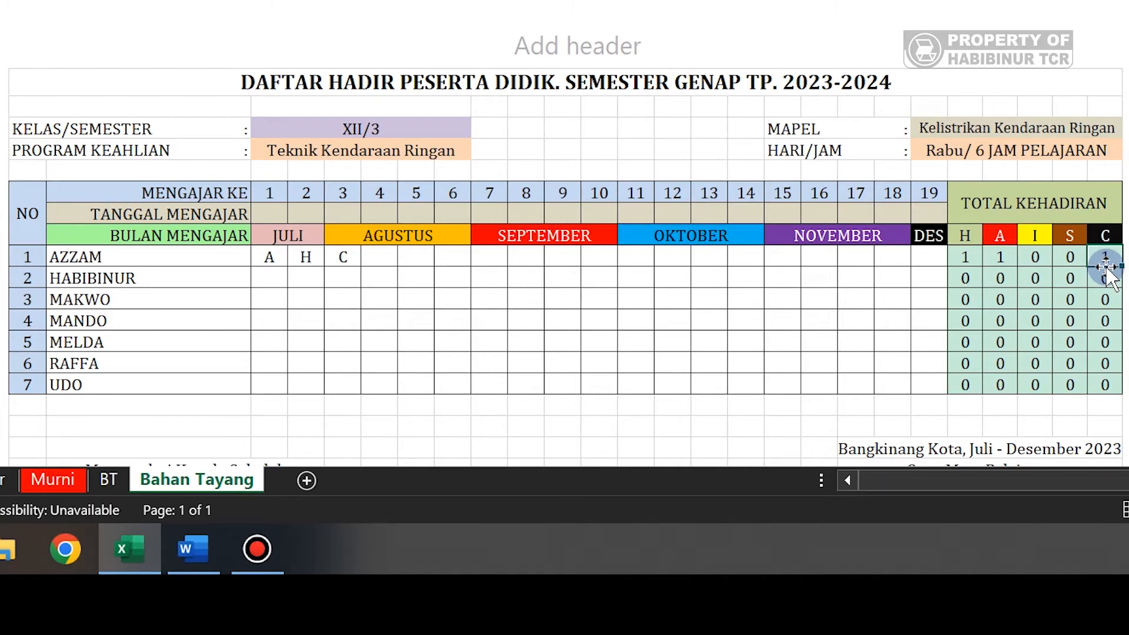
drag(963, 277, 1109, 378)
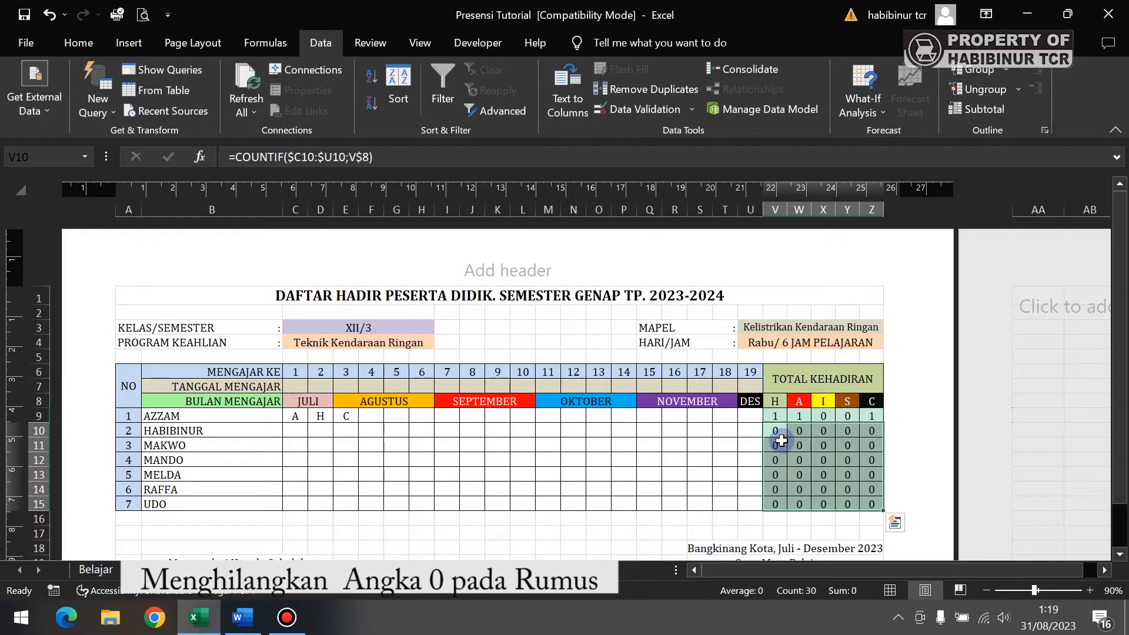
drag(775, 416, 876, 507)
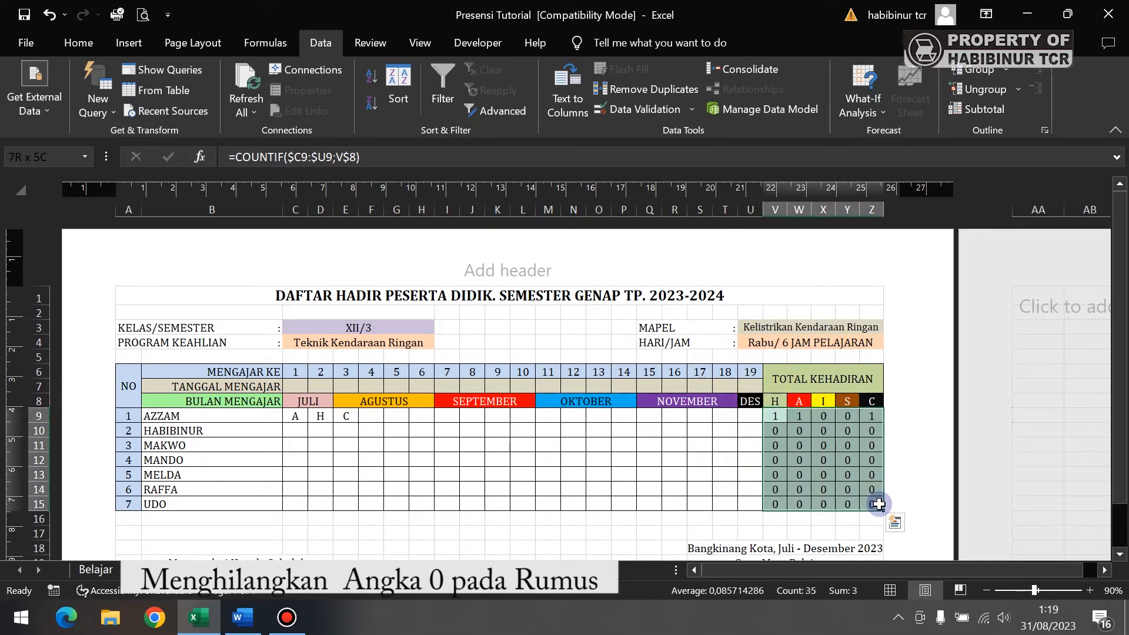
- Give the totals block V9:Z15 the custom number format 0;-0;"" to hide zeros
right_click(825, 463)
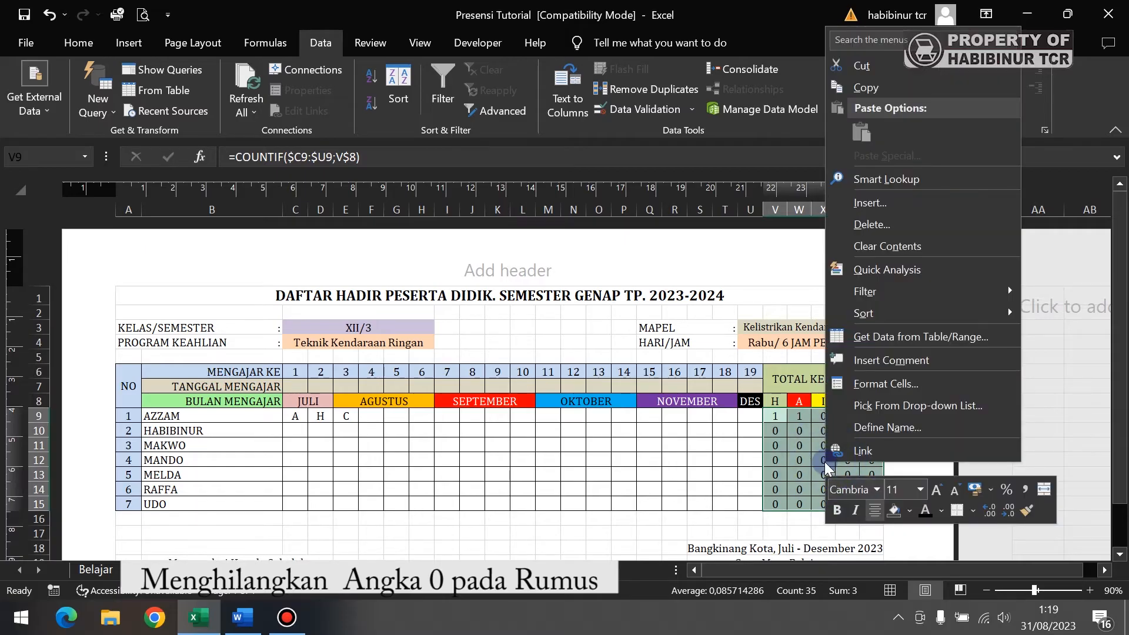
click(854, 384)
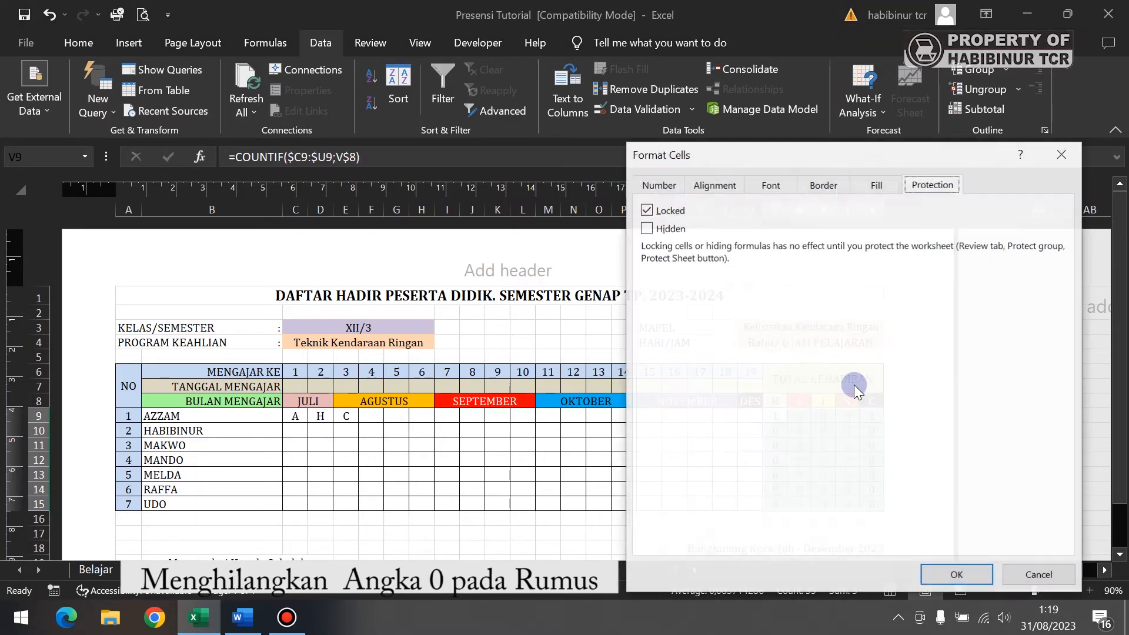
click(665, 184)
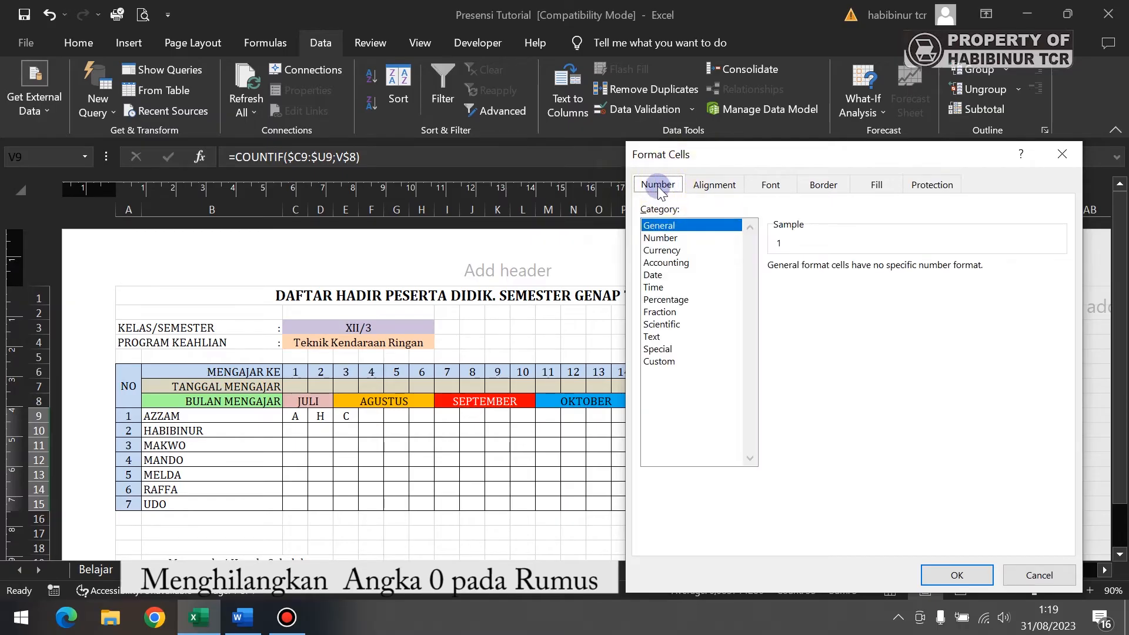
click(658, 361)
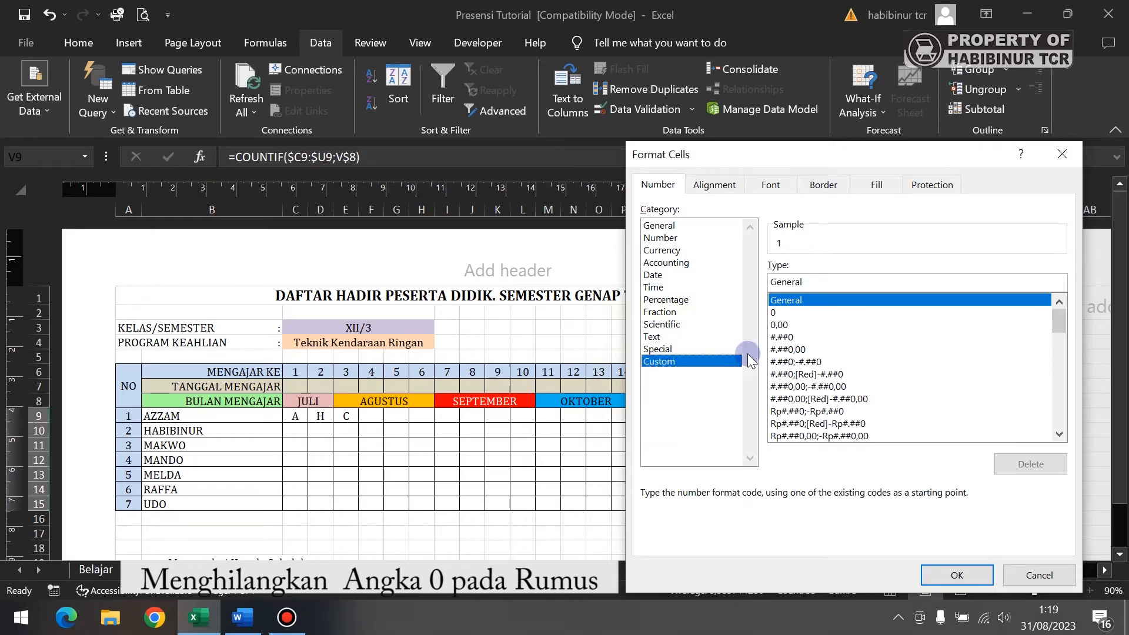
click(782, 313)
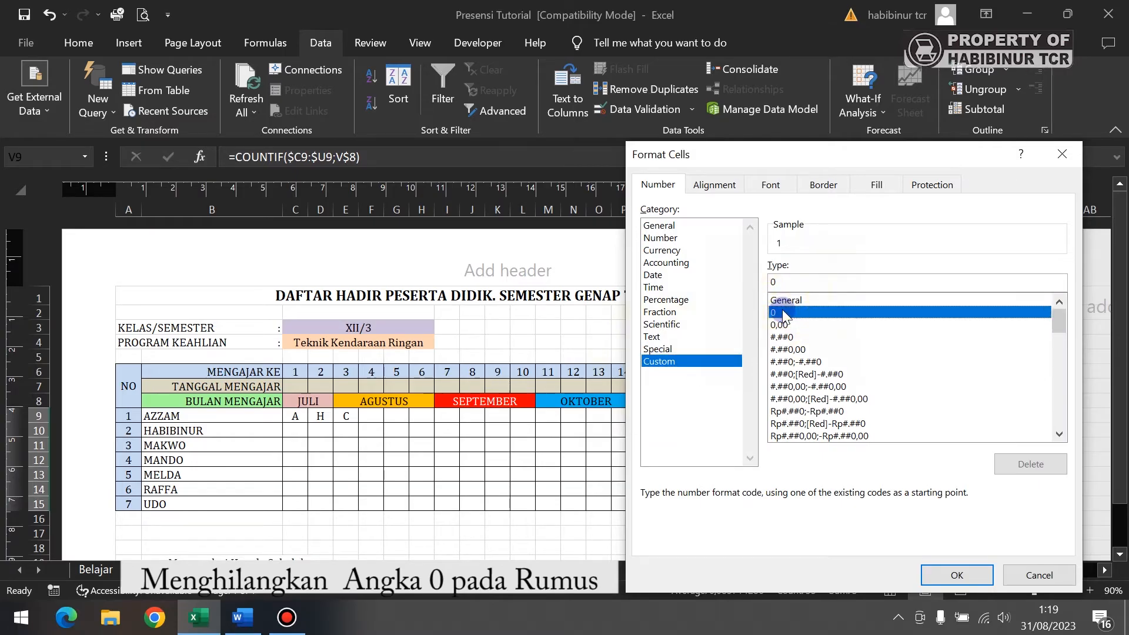
click(784, 283)
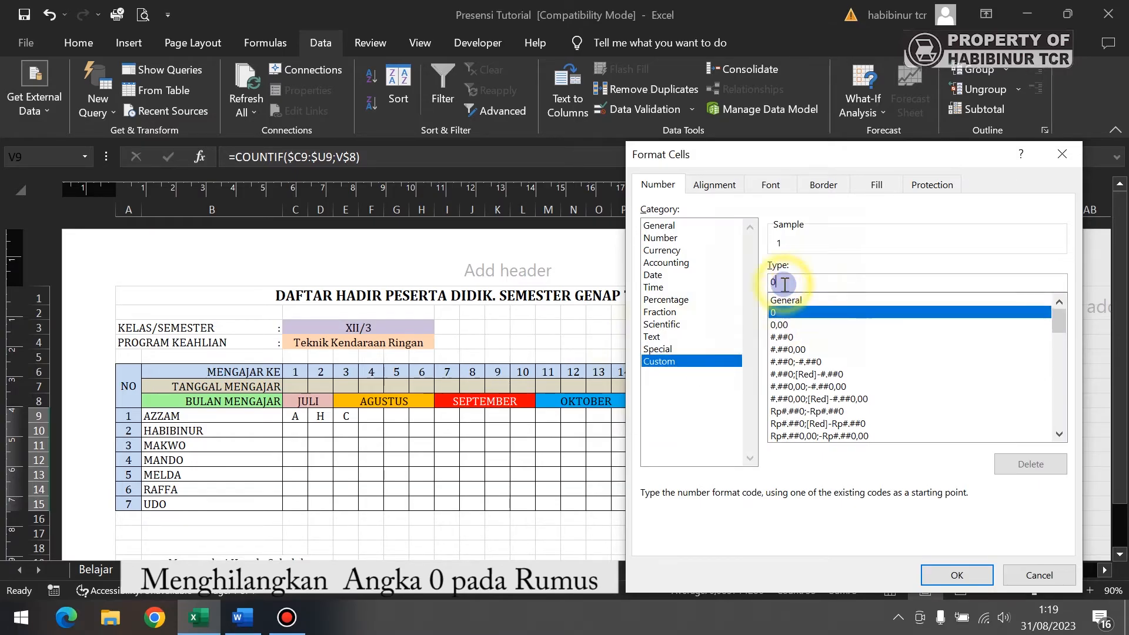
text(;)
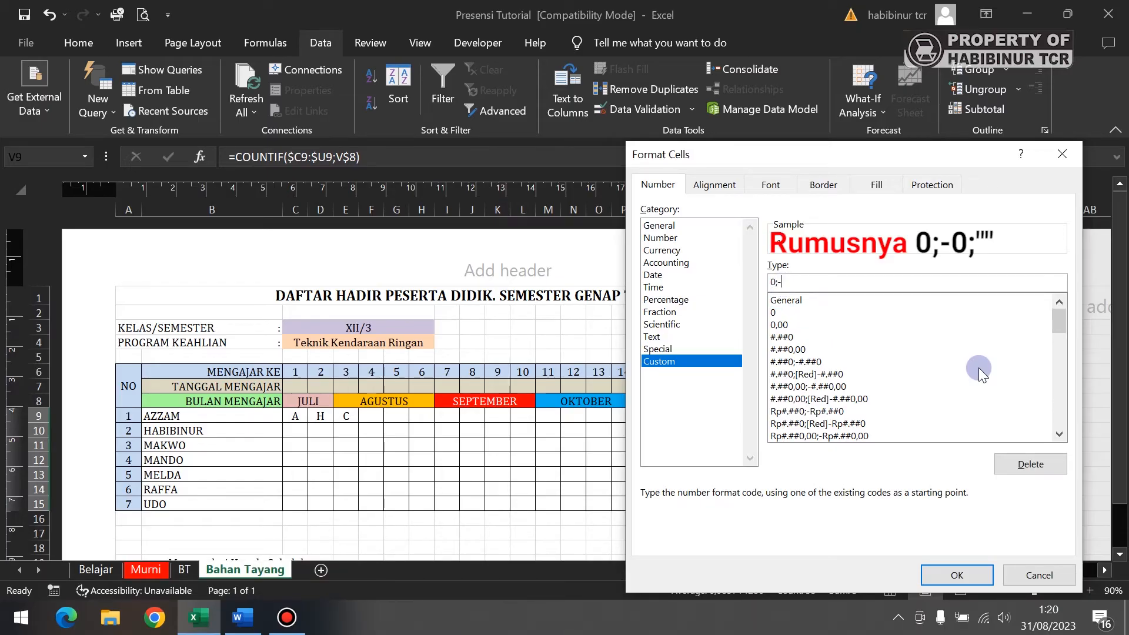
text(-0;"")
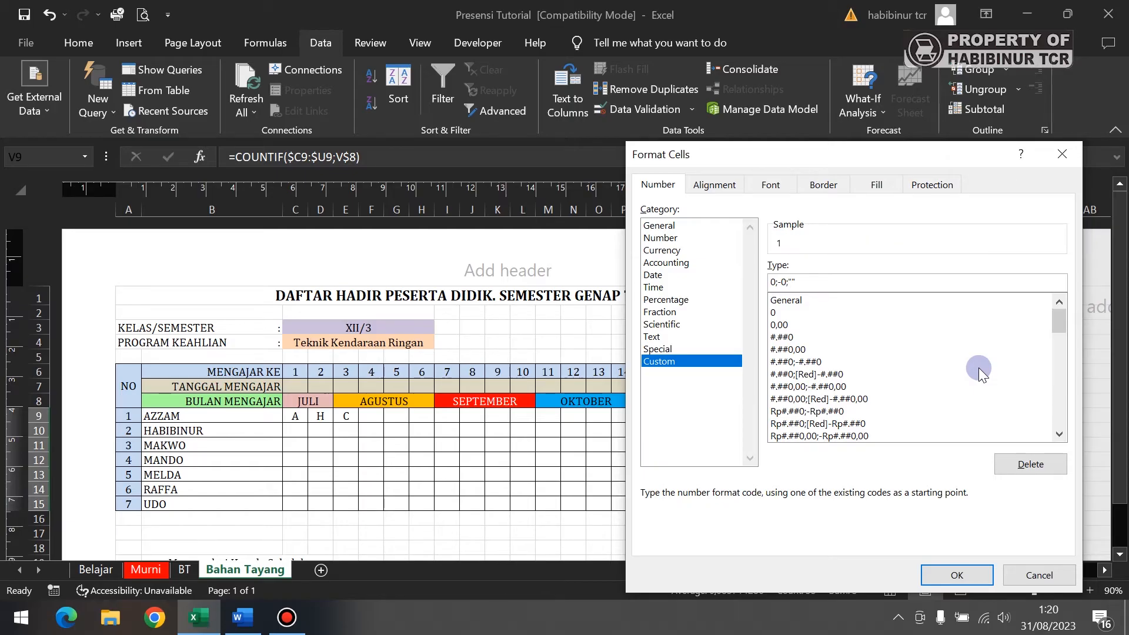
key(Return)
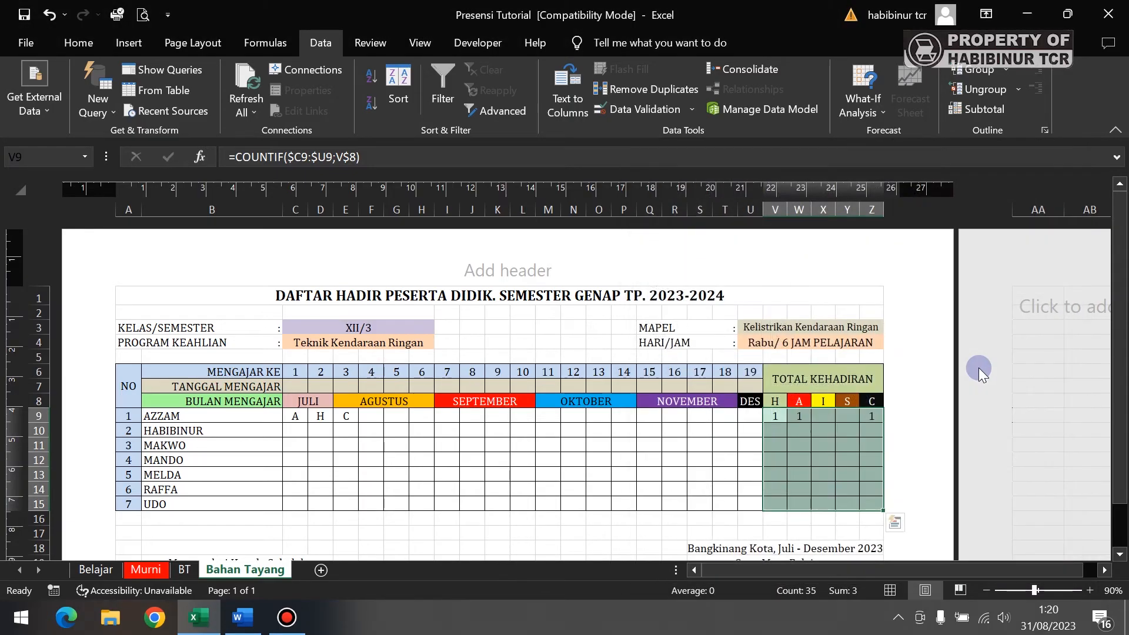
- Verify the blank totals, such as HABIBINUR's H and MELDA's I, still hold their formulas
click(779, 431)
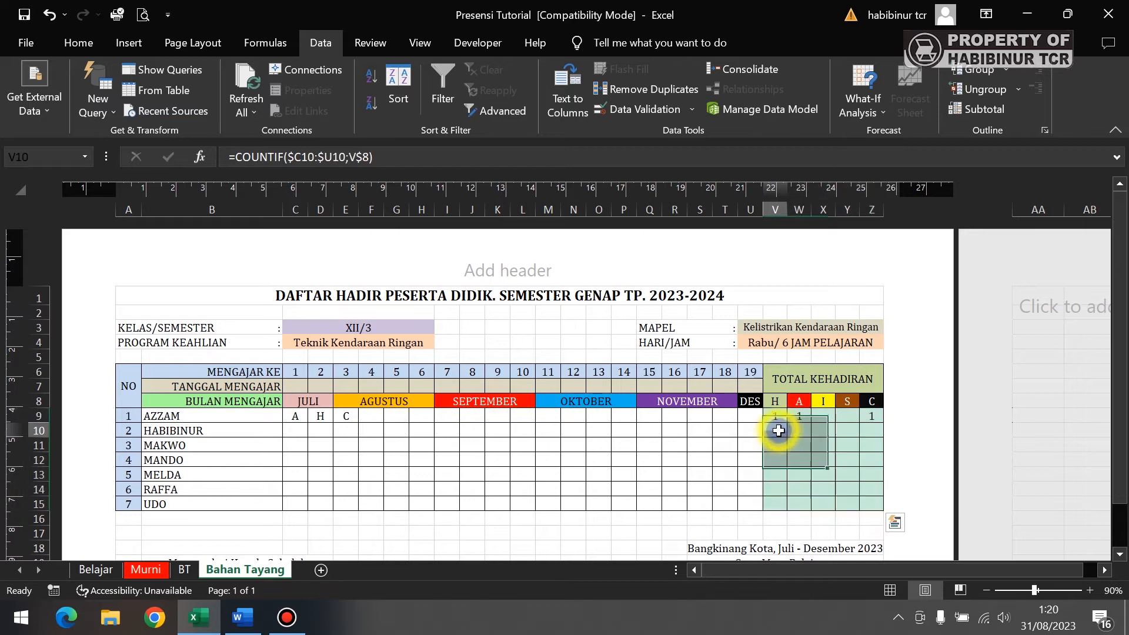
click(799, 432)
click(774, 429)
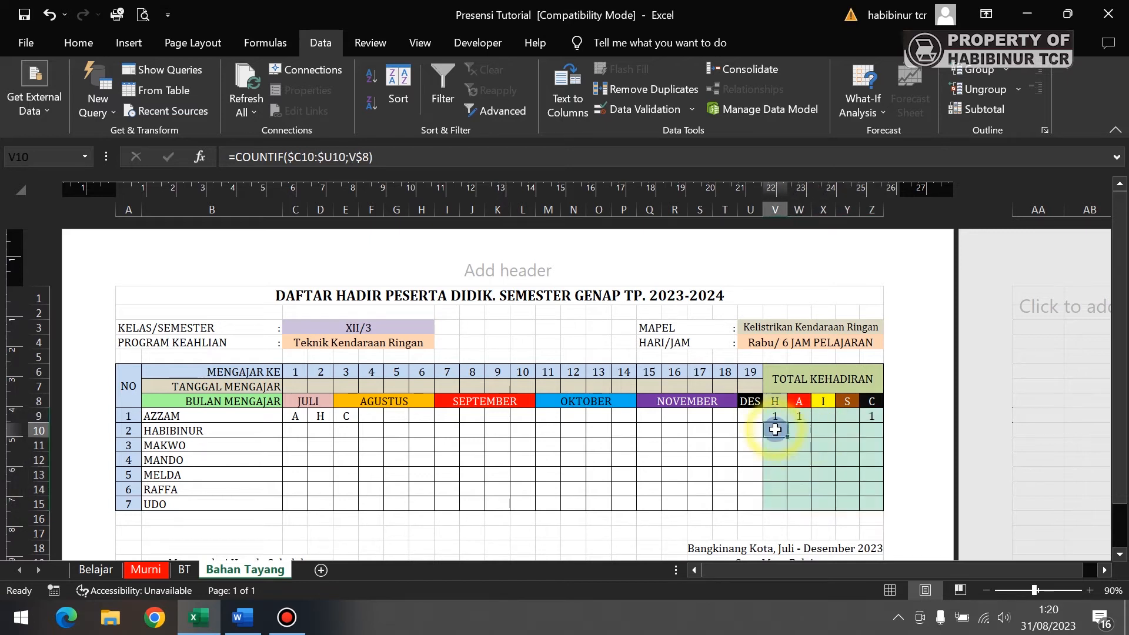
drag(781, 432, 879, 500)
click(824, 475)
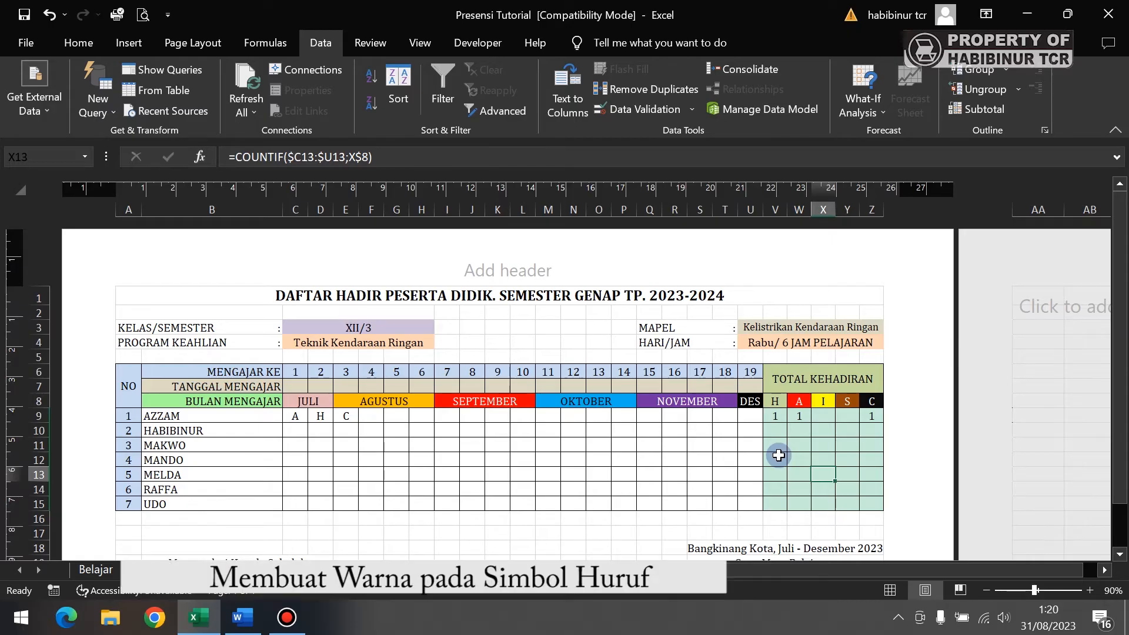
- Check C9 and the W8 and X8 headers, then select the attendance grid C9:U15
click(298, 417)
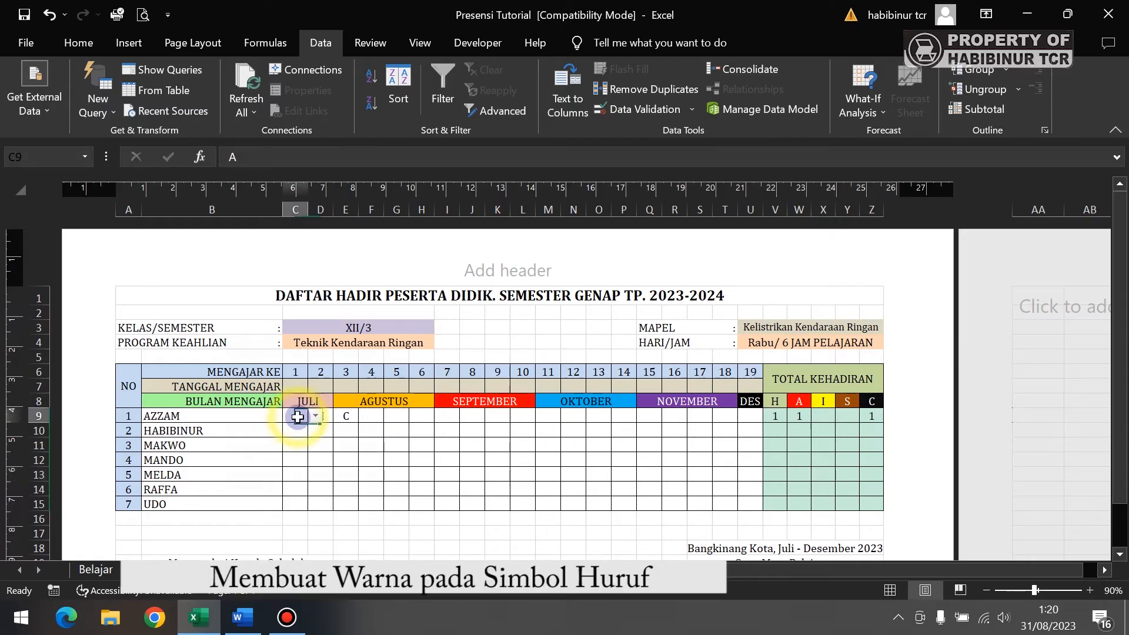
click(799, 403)
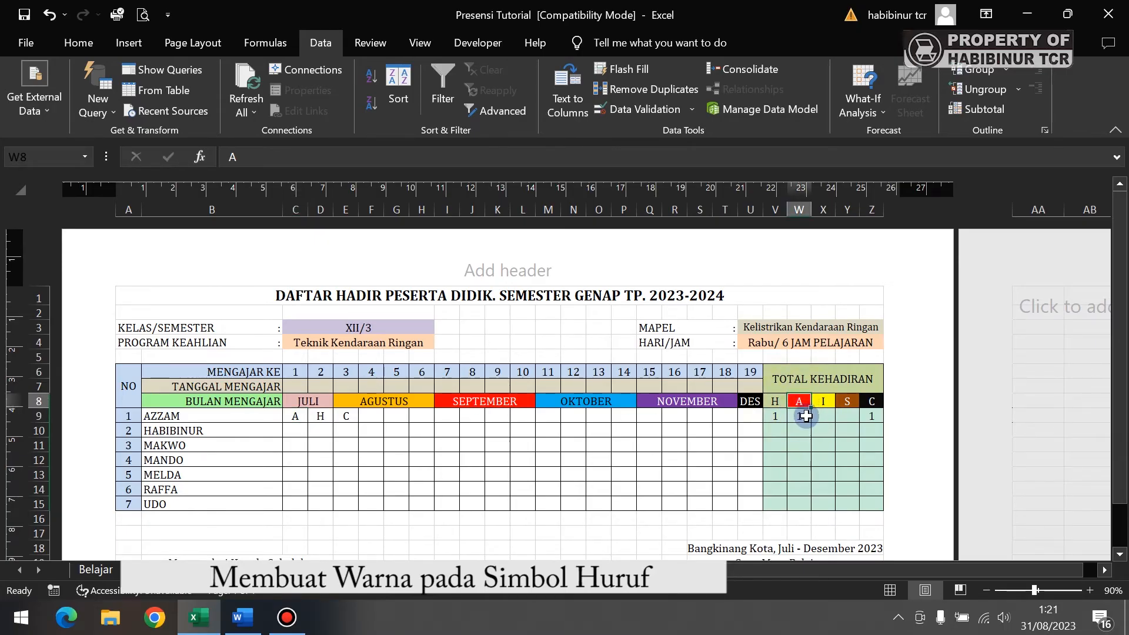
click(822, 402)
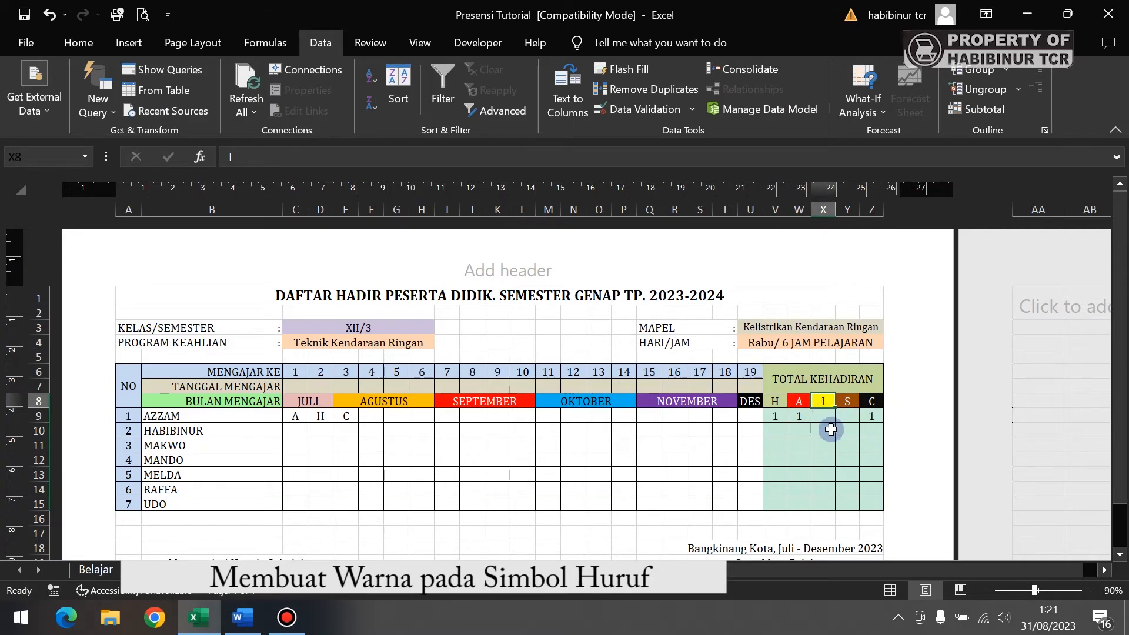
click(296, 417)
drag(295, 417, 750, 504)
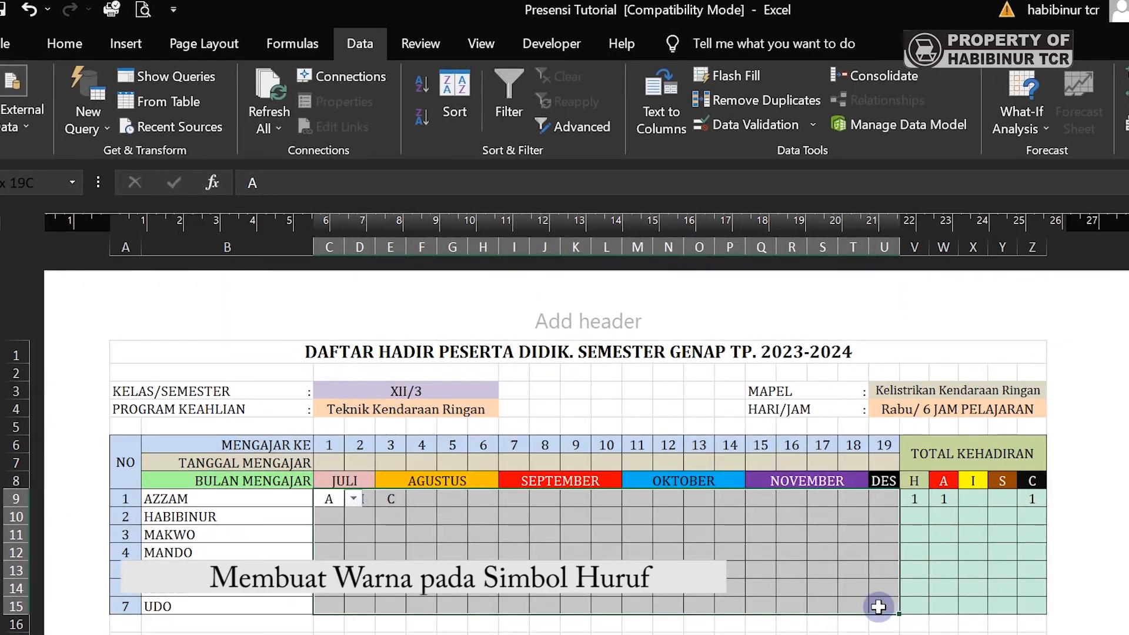
drag(879, 606, 879, 607)
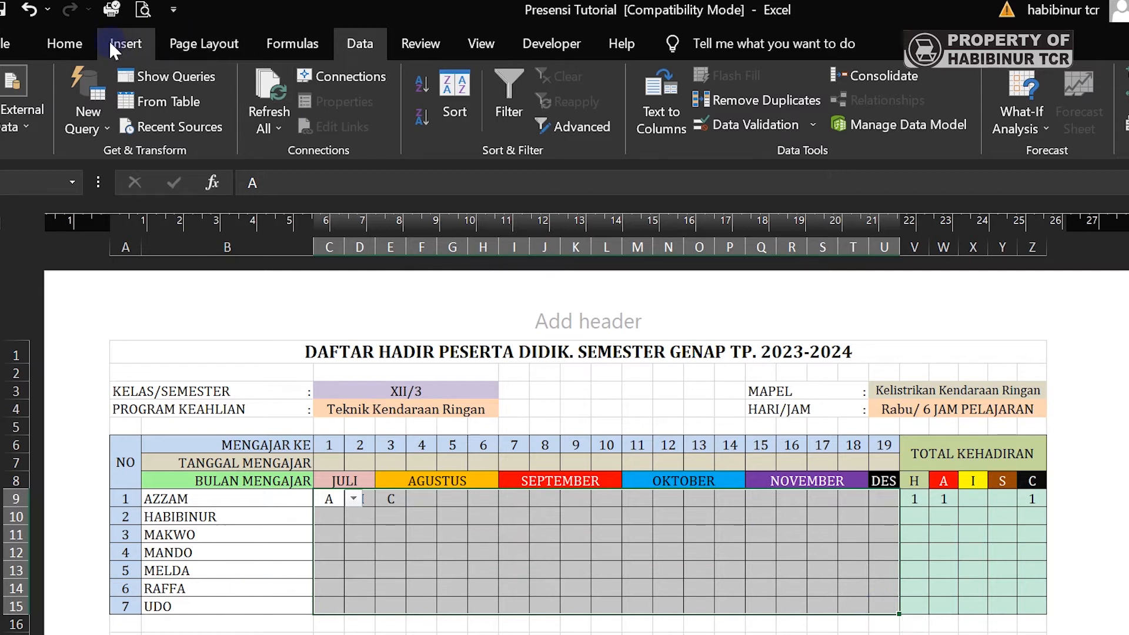
- Add a Specific Text rule for cells beginning with 'H', saved without any format
click(75, 42)
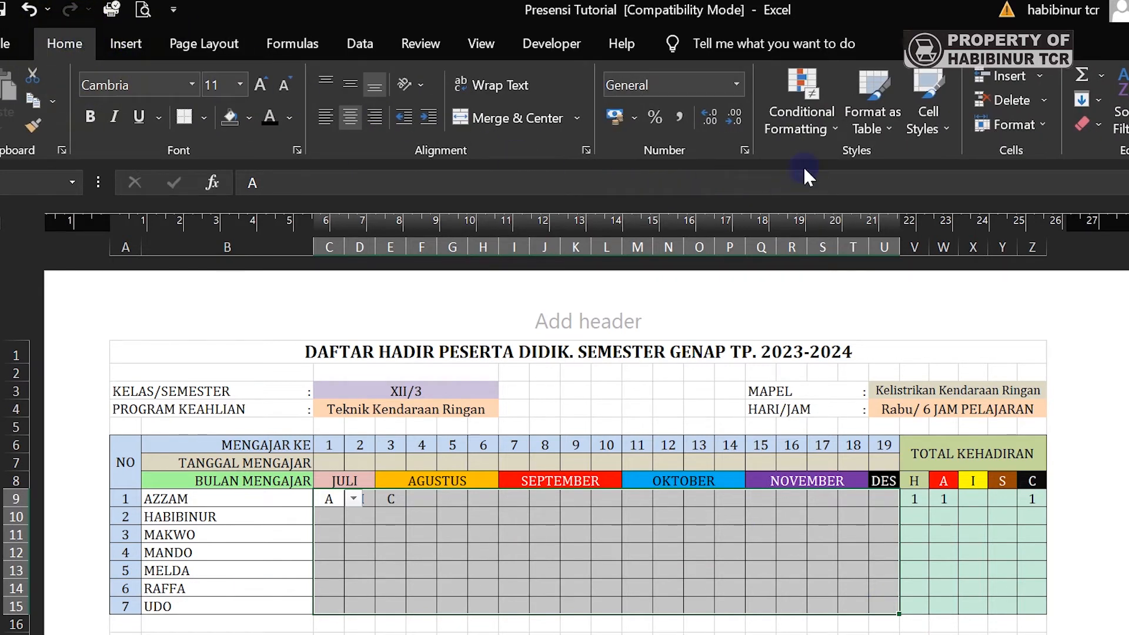
click(809, 125)
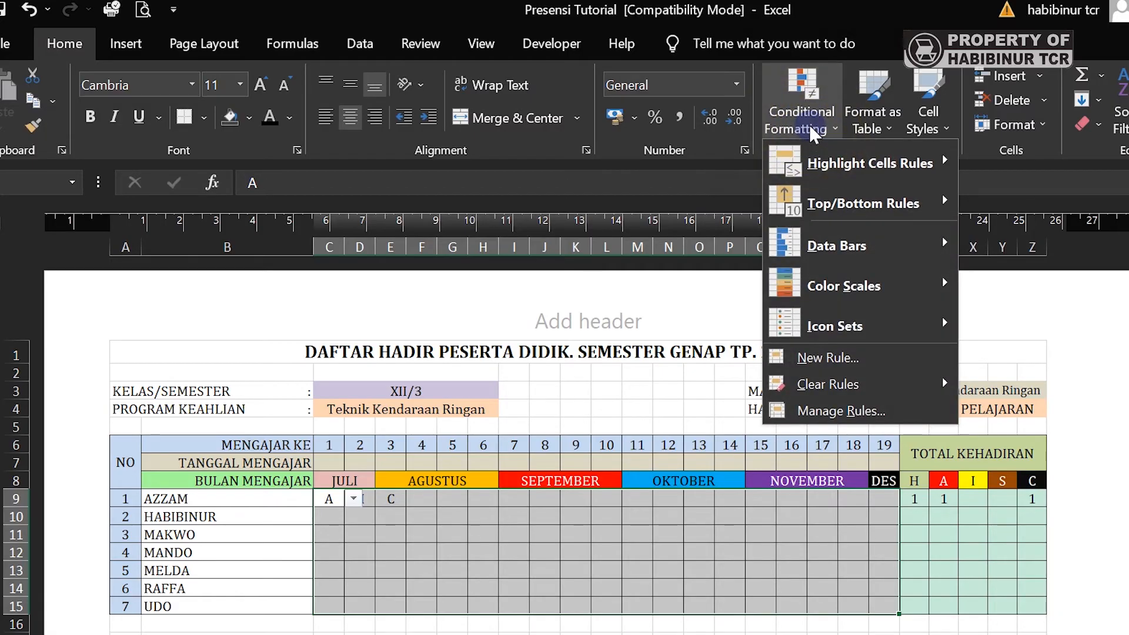
click(831, 356)
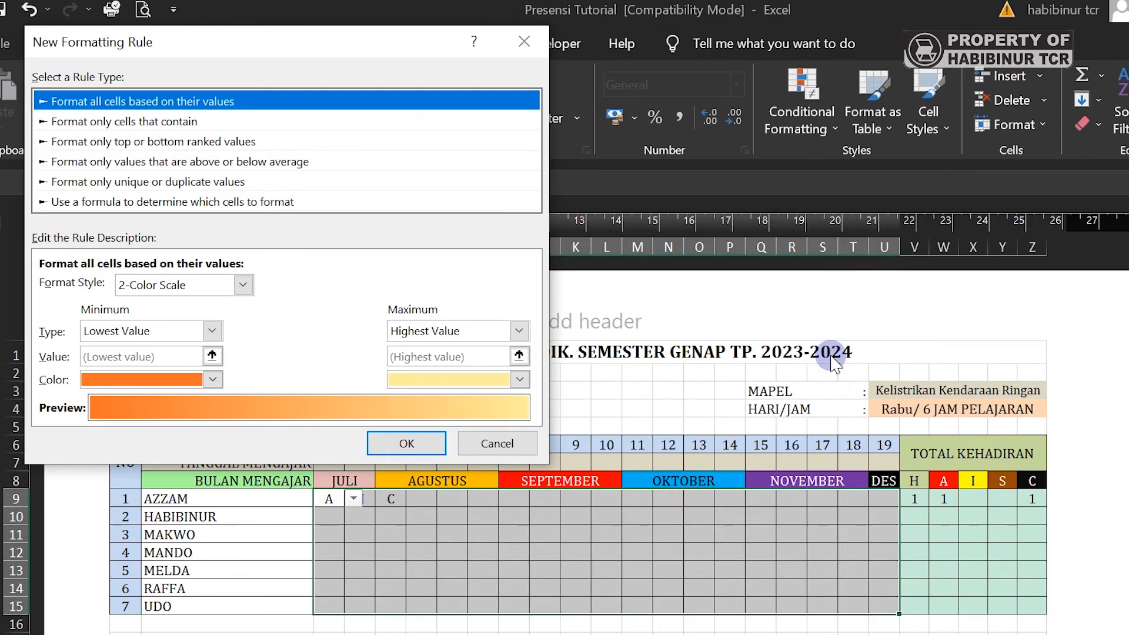
click(142, 122)
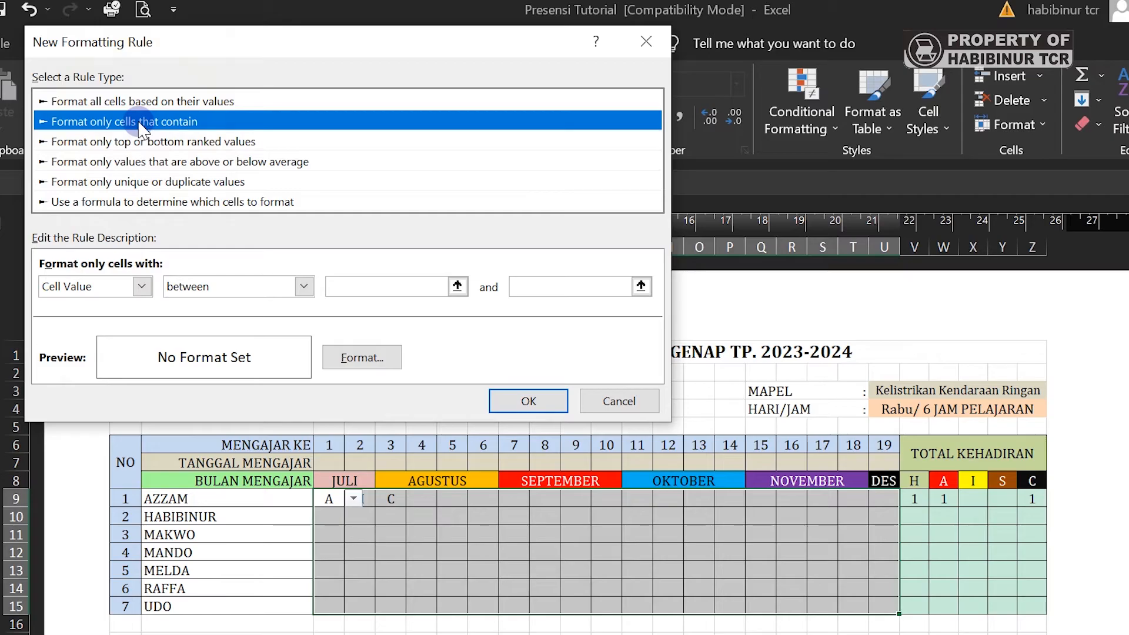
click(128, 288)
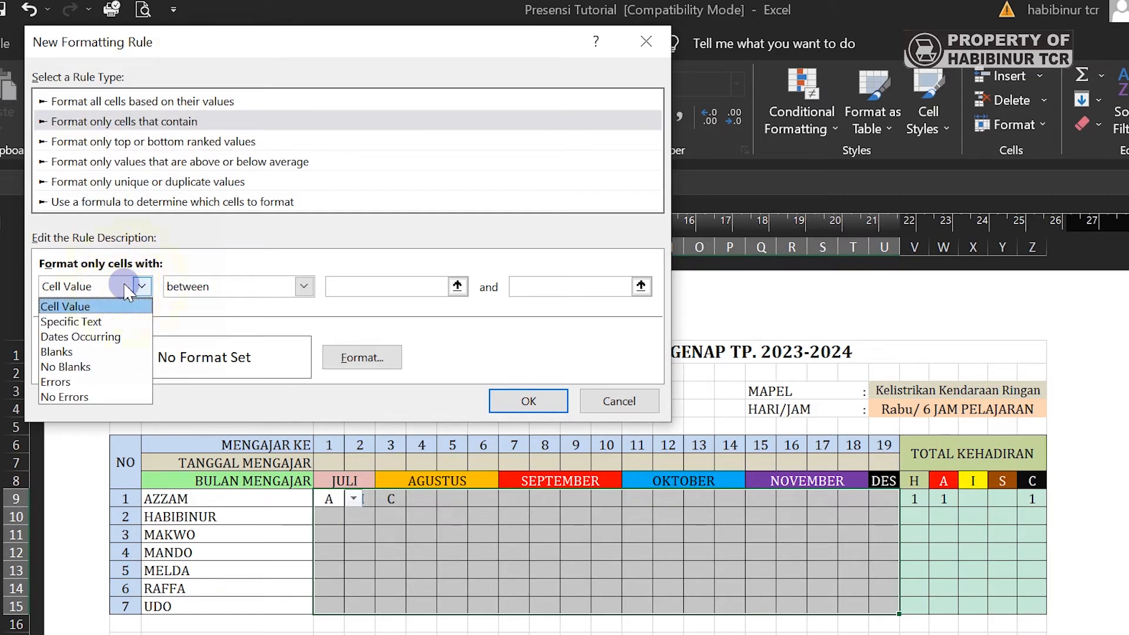
click(115, 323)
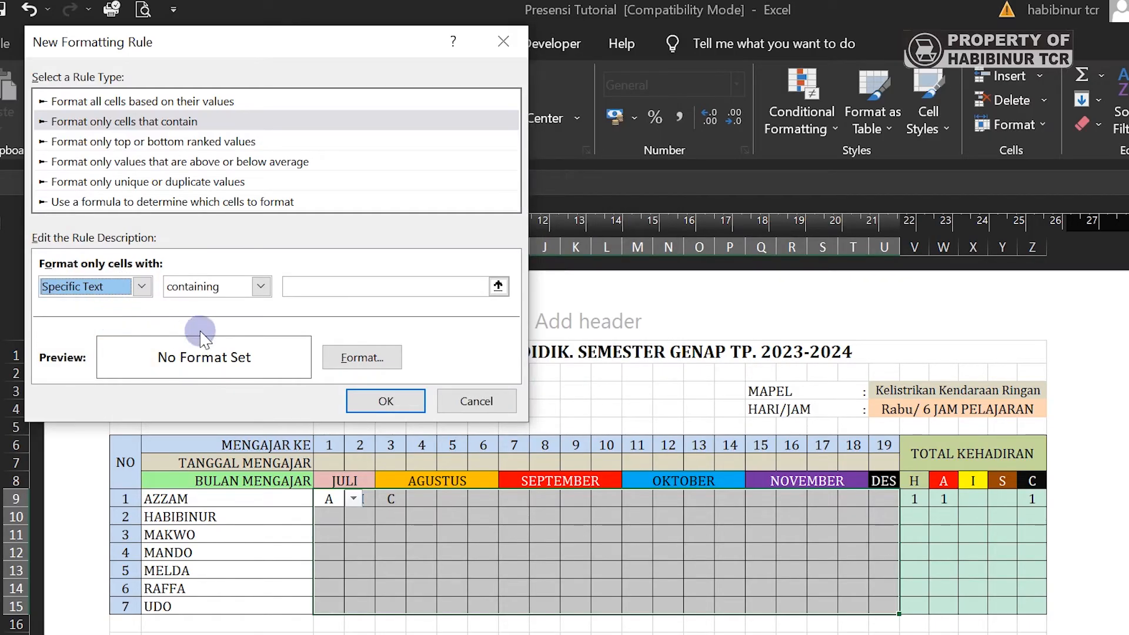
click(261, 287)
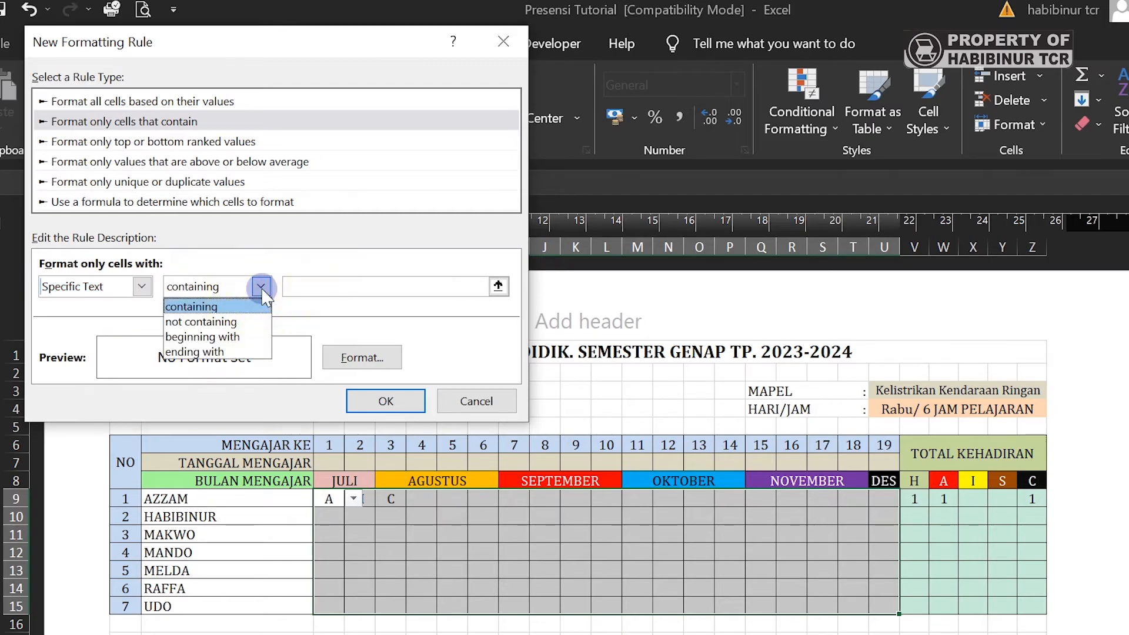
click(250, 336)
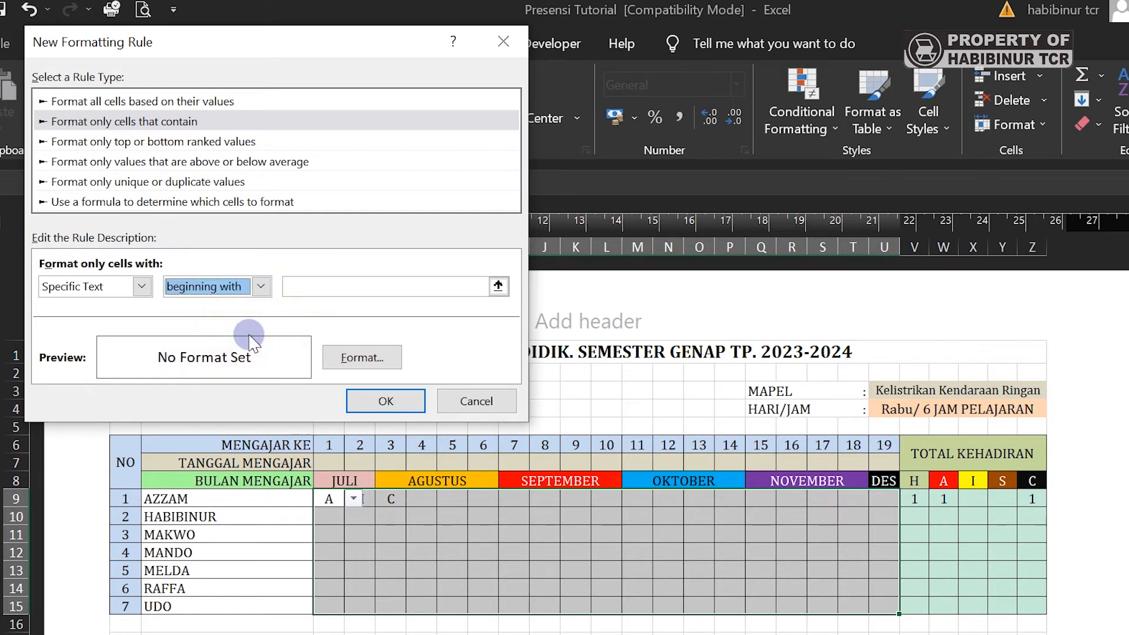
click(301, 288)
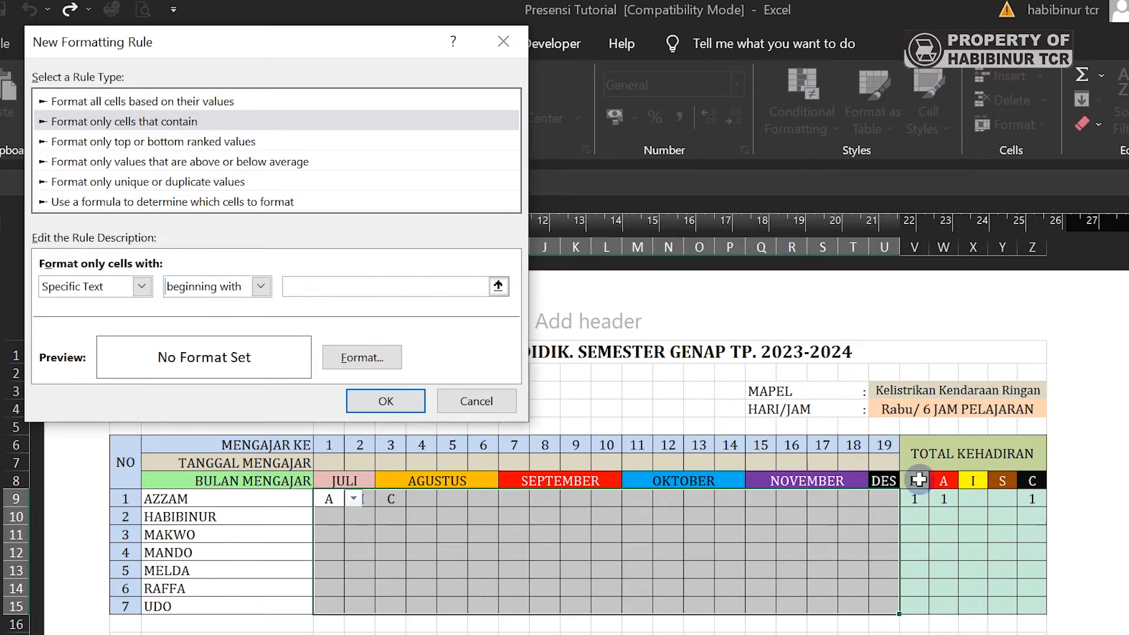
text(H)
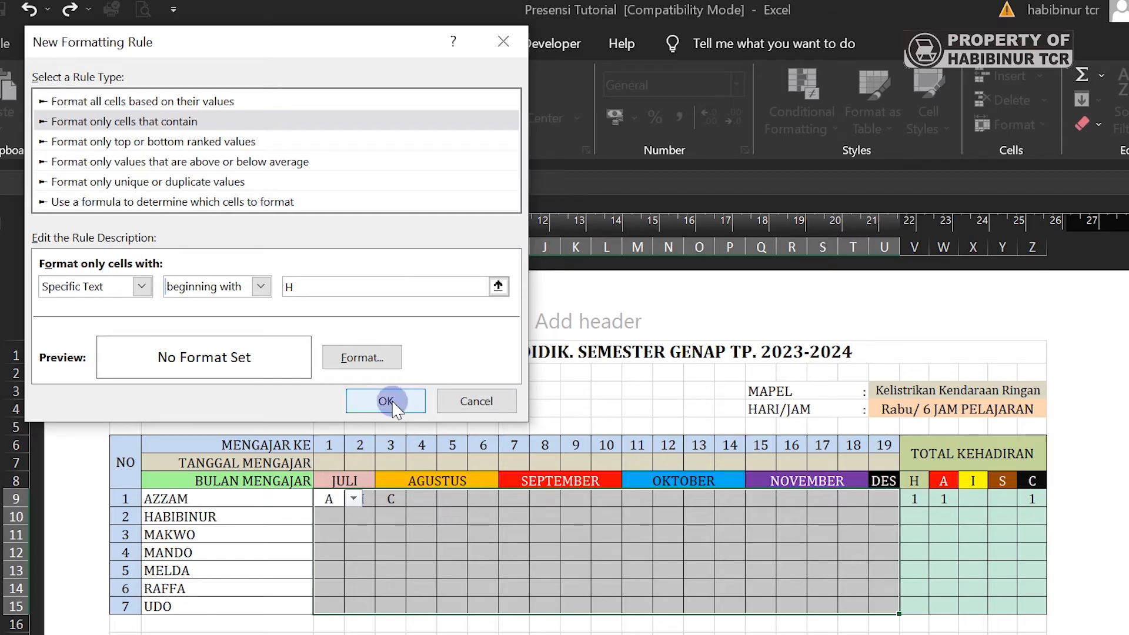
click(386, 401)
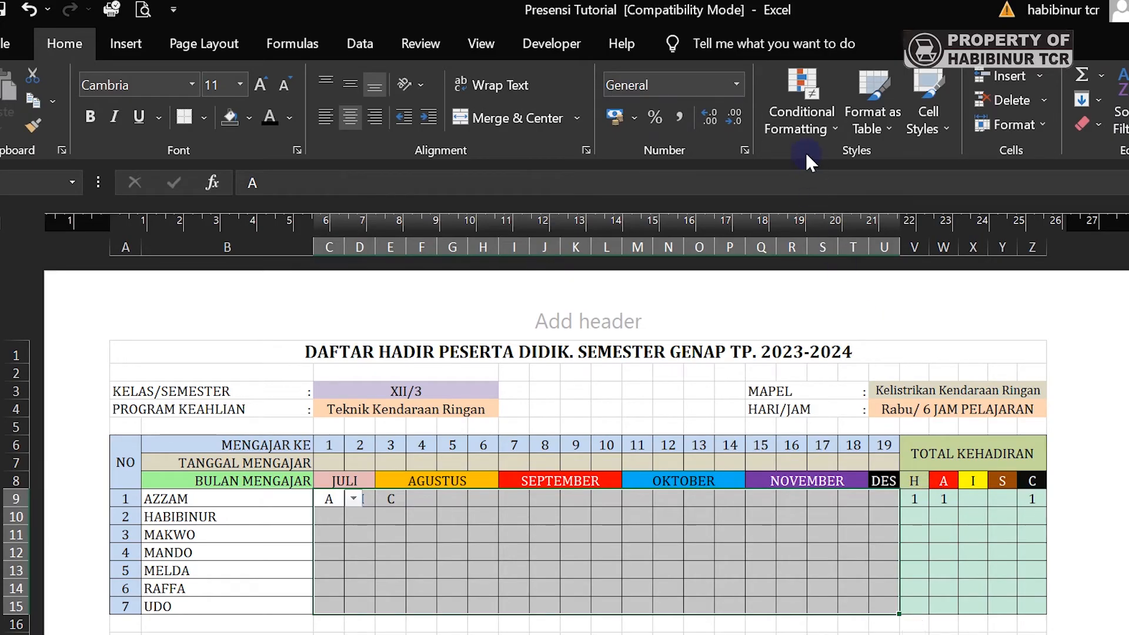
- Start another Specific Text rule matching attendance entries beginning with A
click(787, 119)
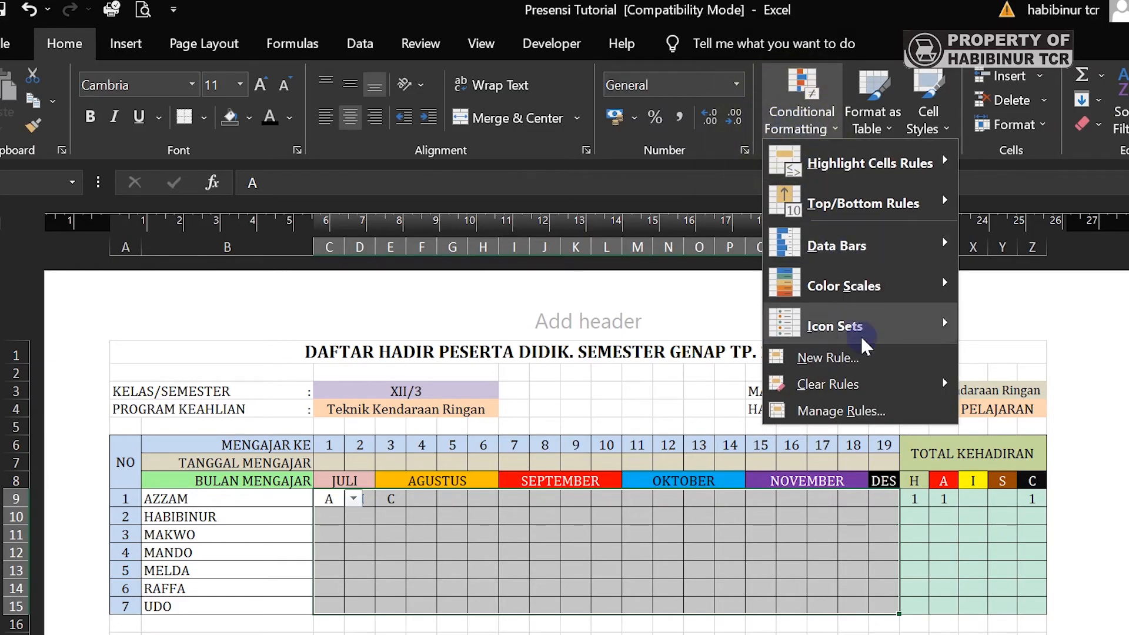
click(828, 358)
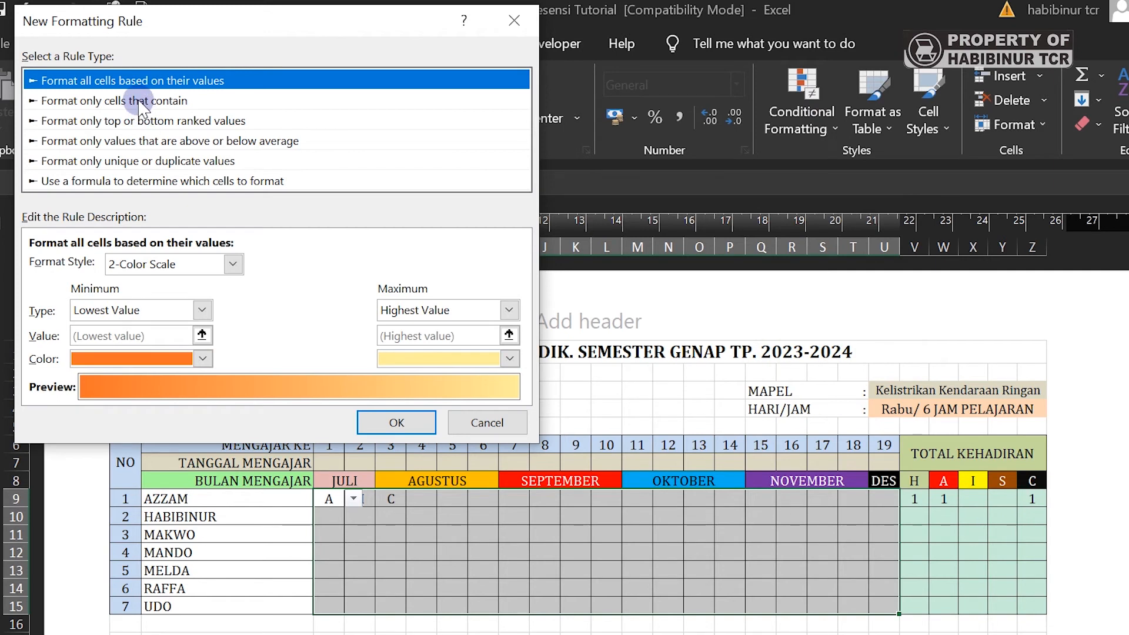
click(96, 104)
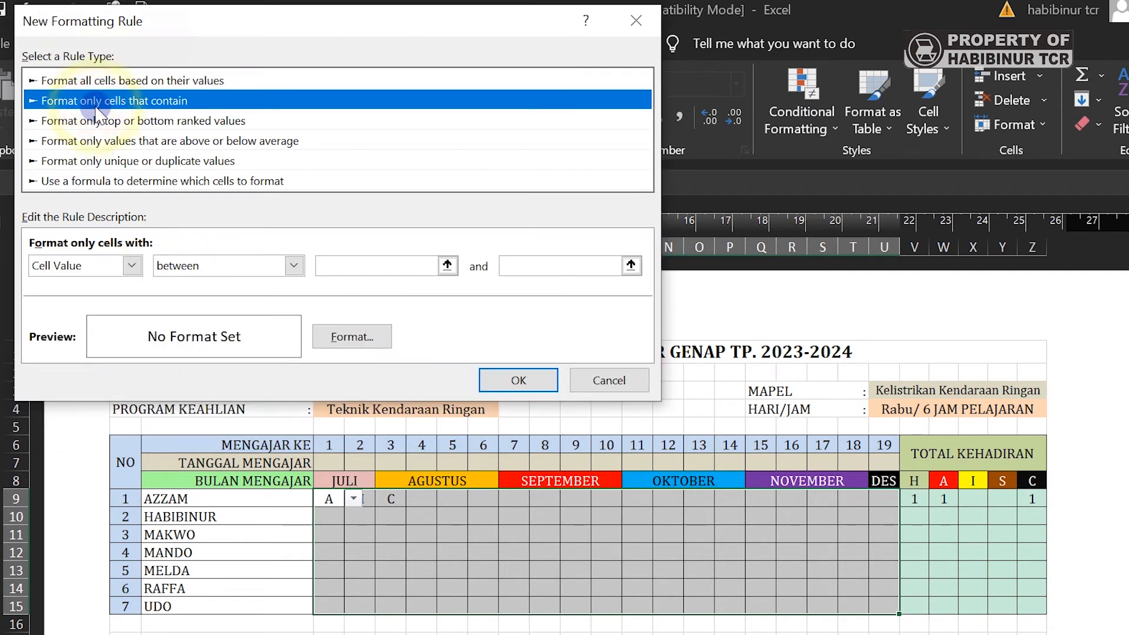
click(133, 266)
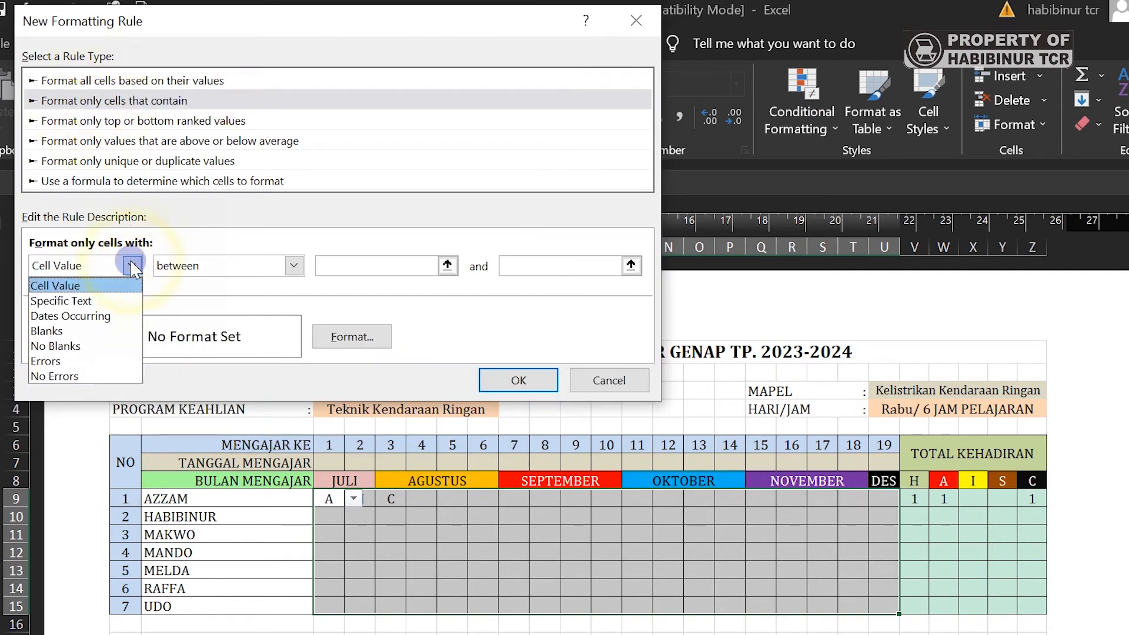
click(87, 304)
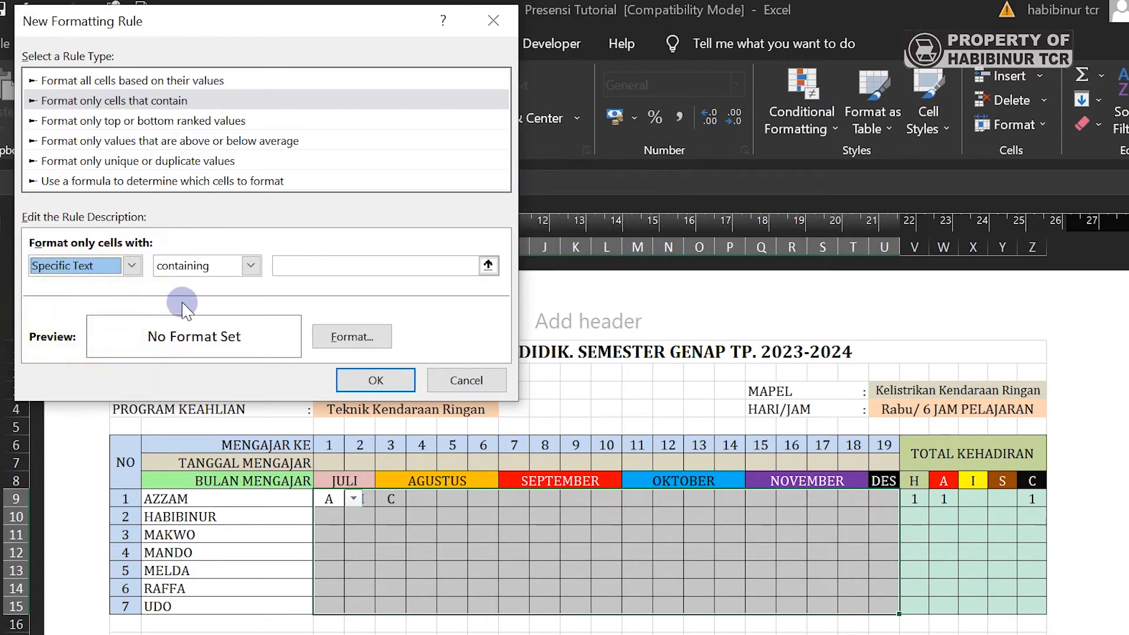
click(251, 266)
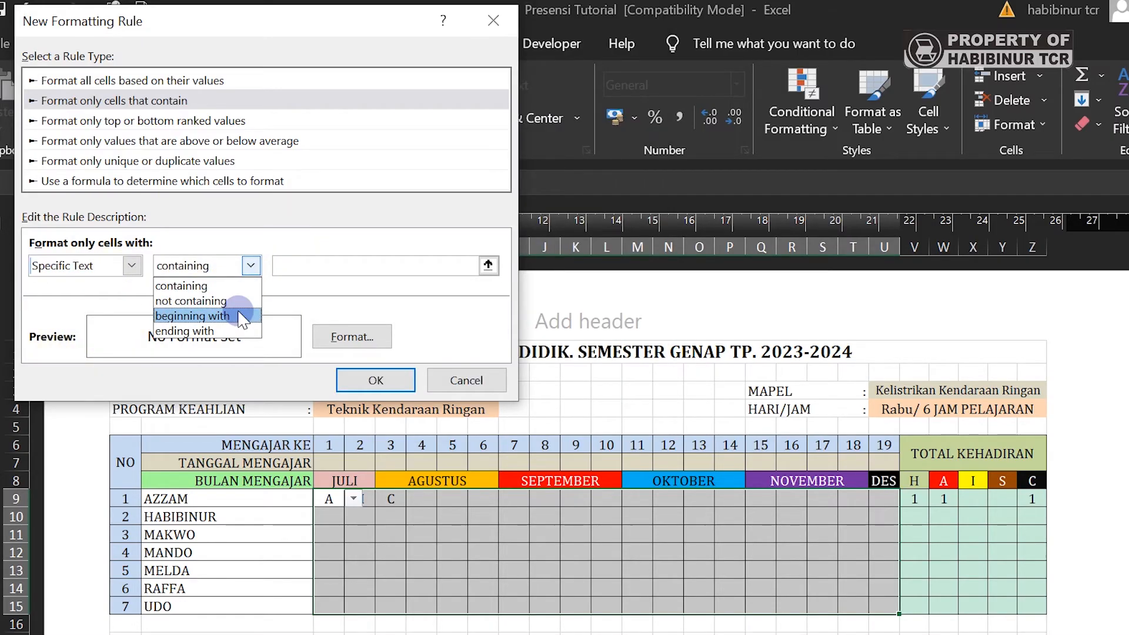
click(239, 315)
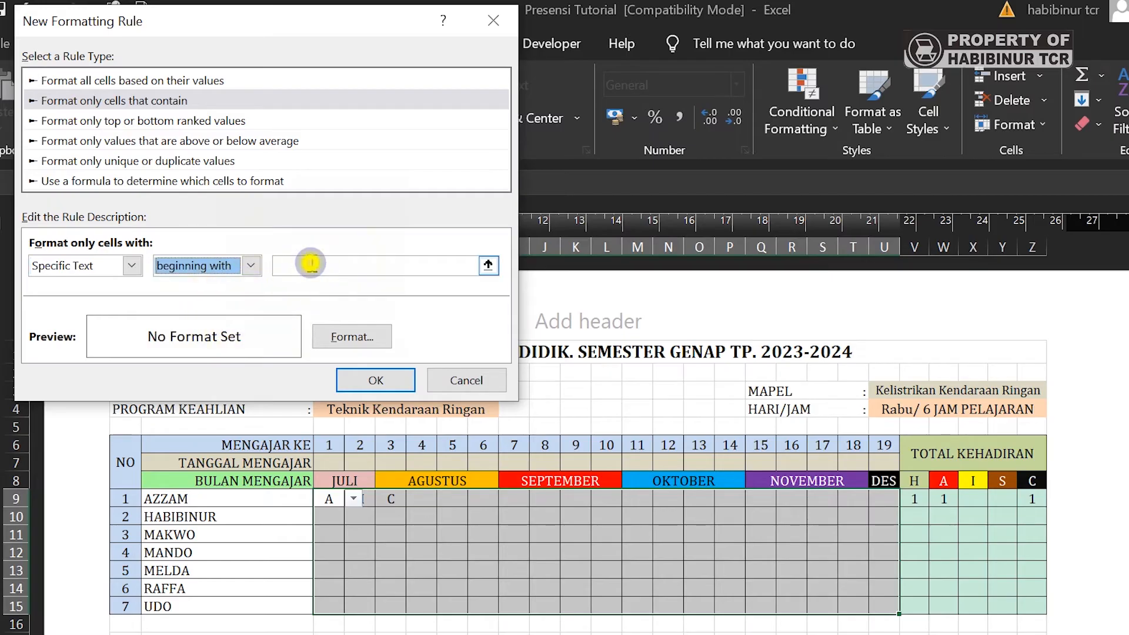
click(311, 263)
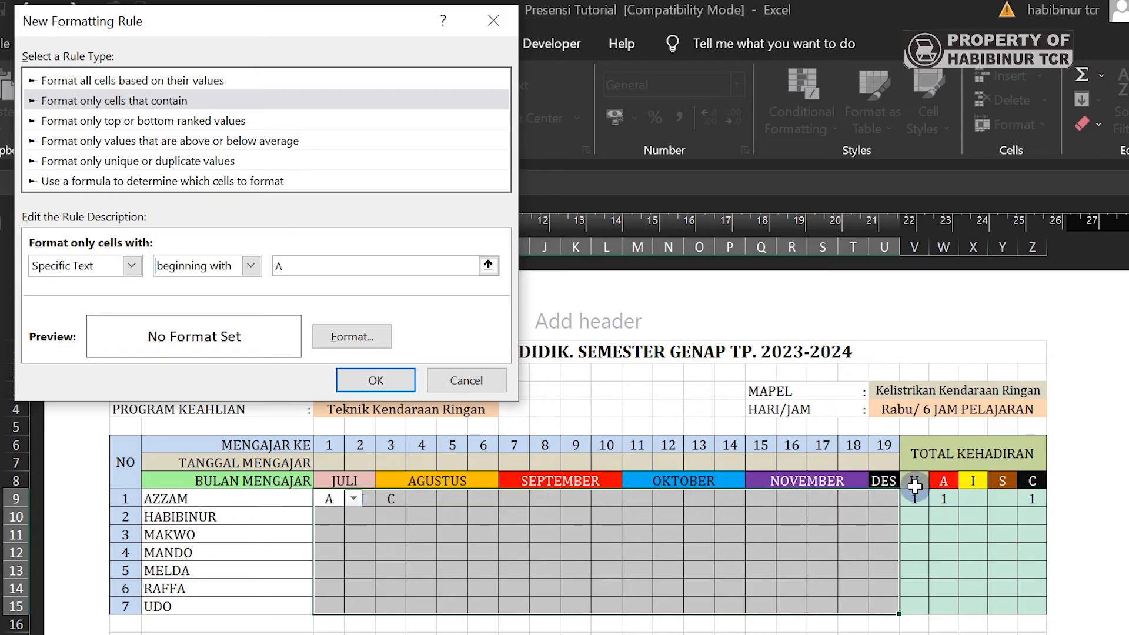
- Give the A rule a text colour and a red fill, then apply it
click(352, 337)
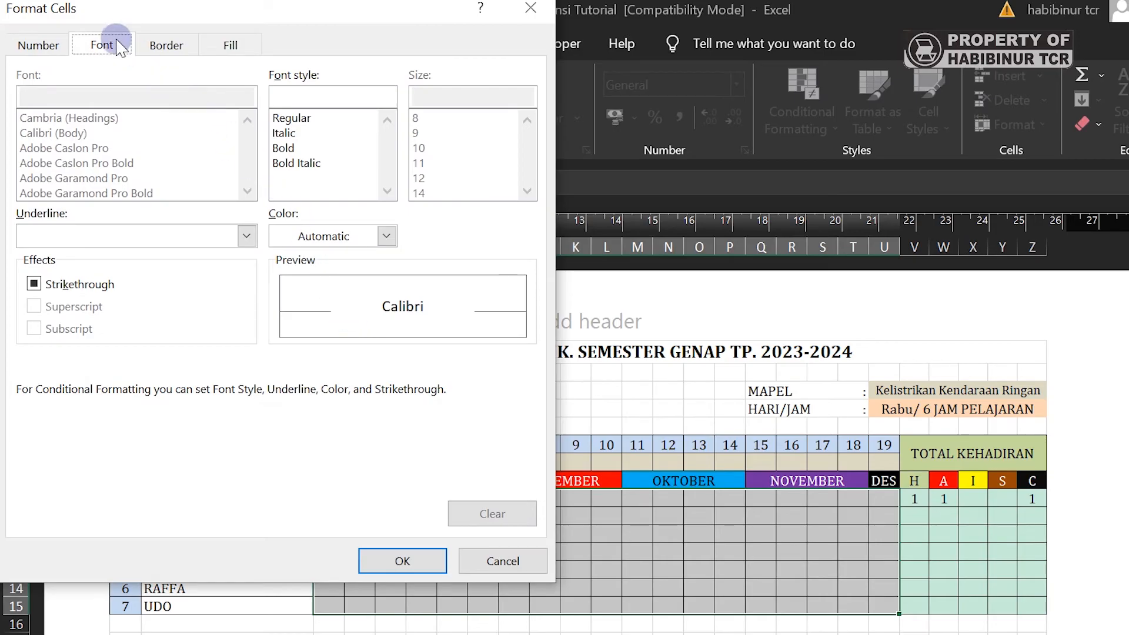
click(385, 235)
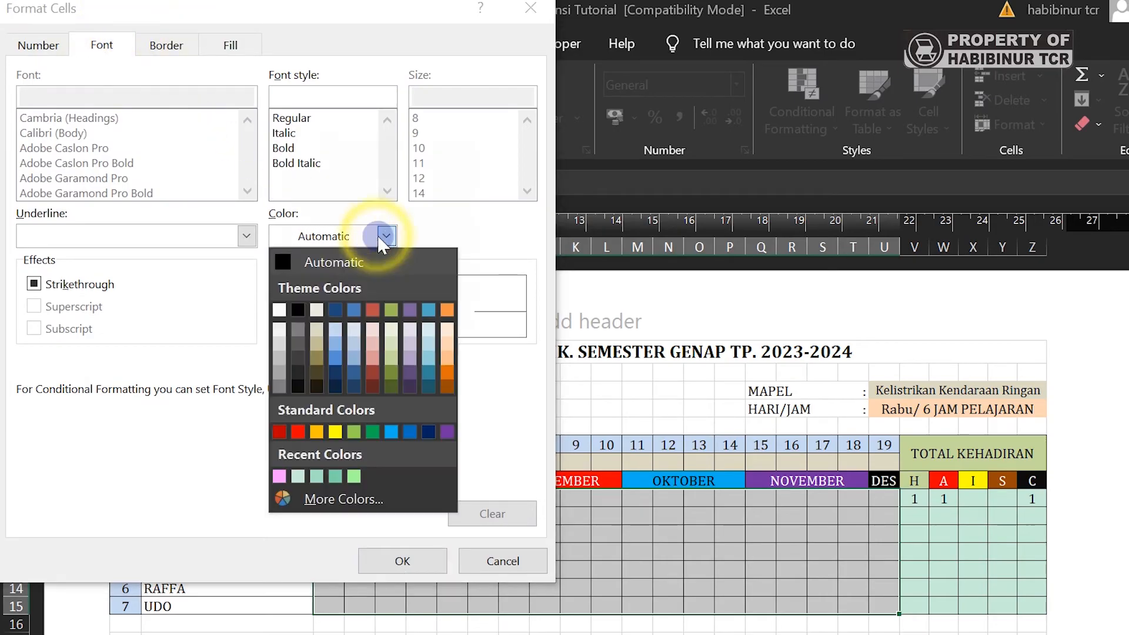
click(282, 309)
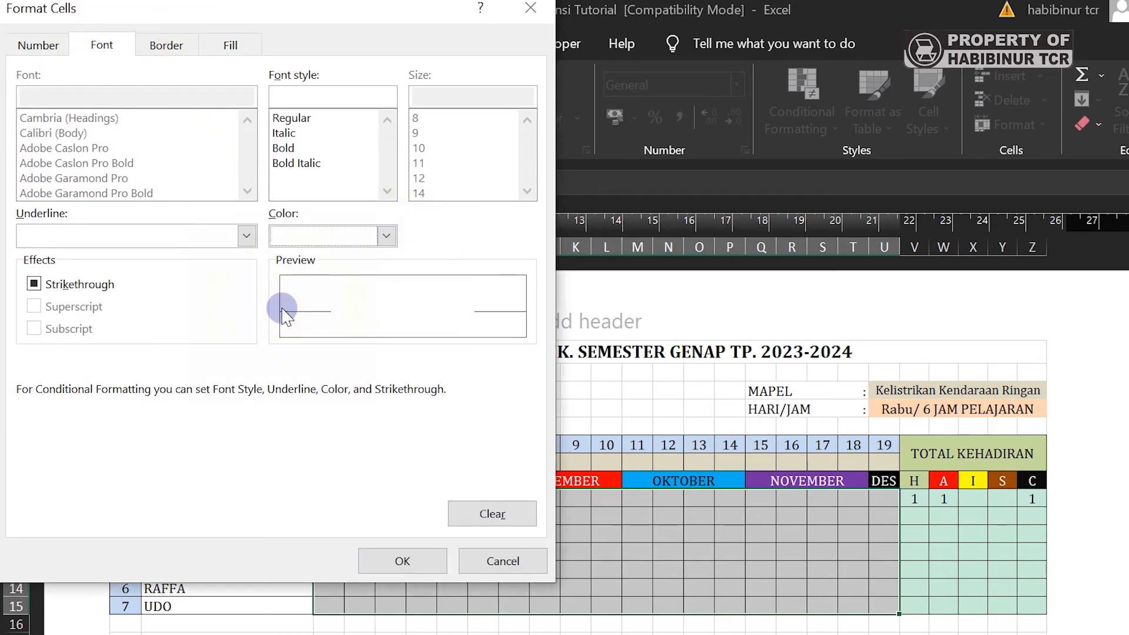
click(231, 46)
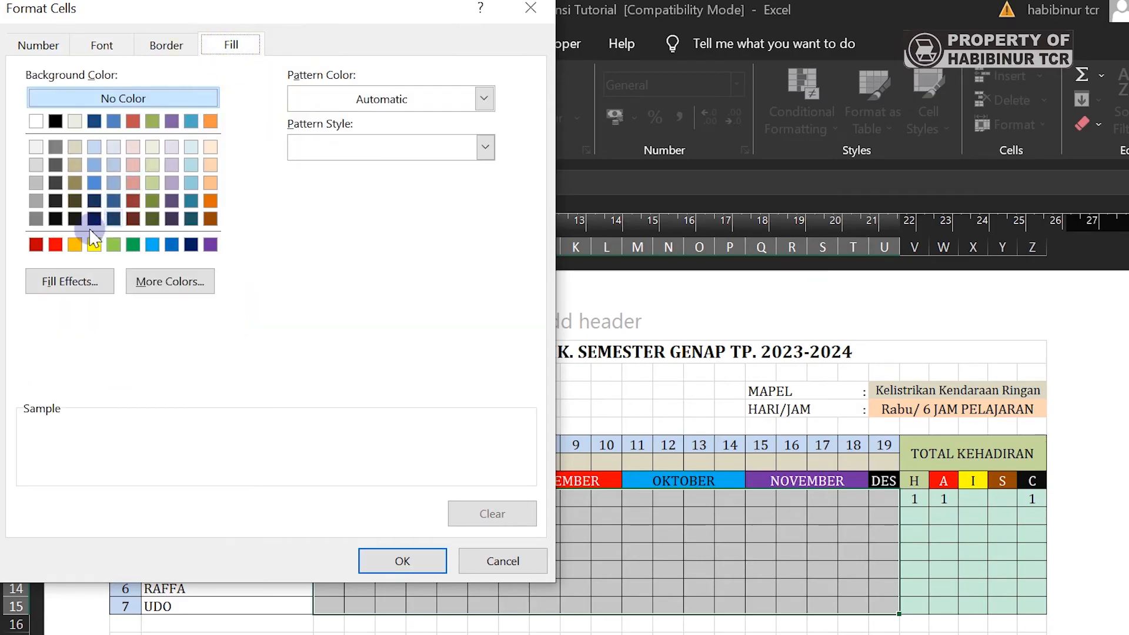
click(56, 244)
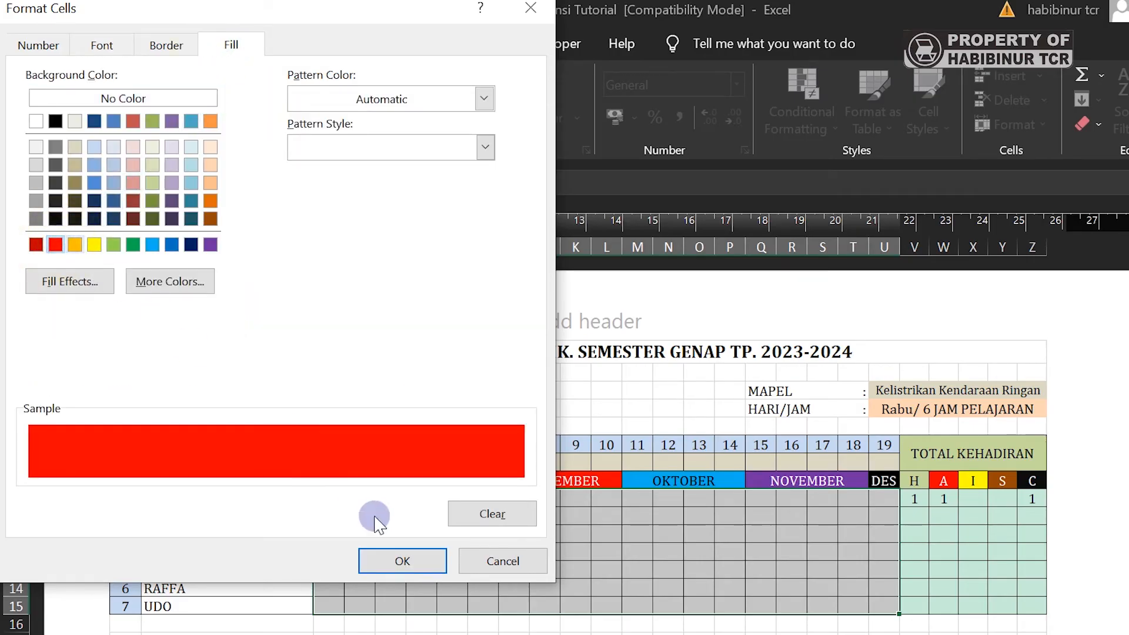
click(413, 560)
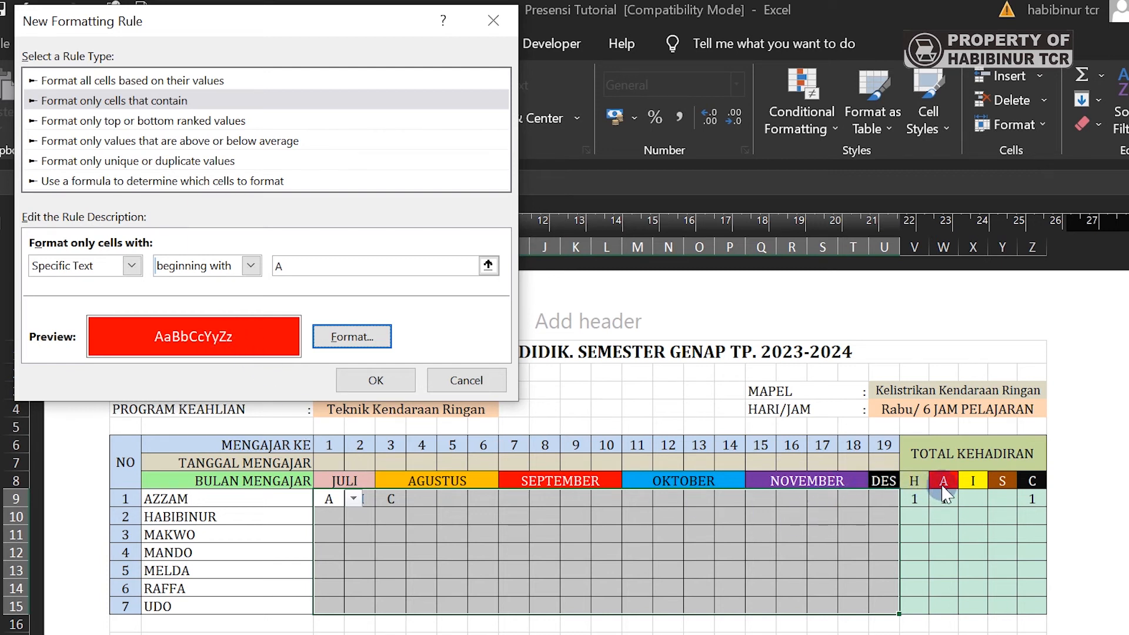
click(375, 380)
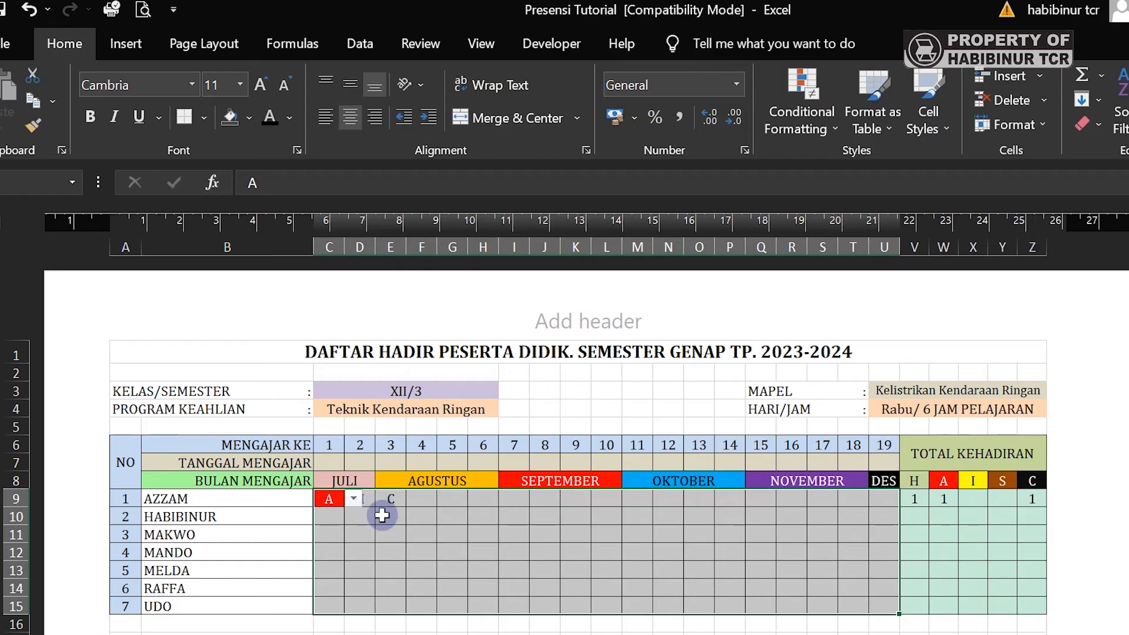
- Start a new Specific Text rule matching entries beginning with I
click(802, 115)
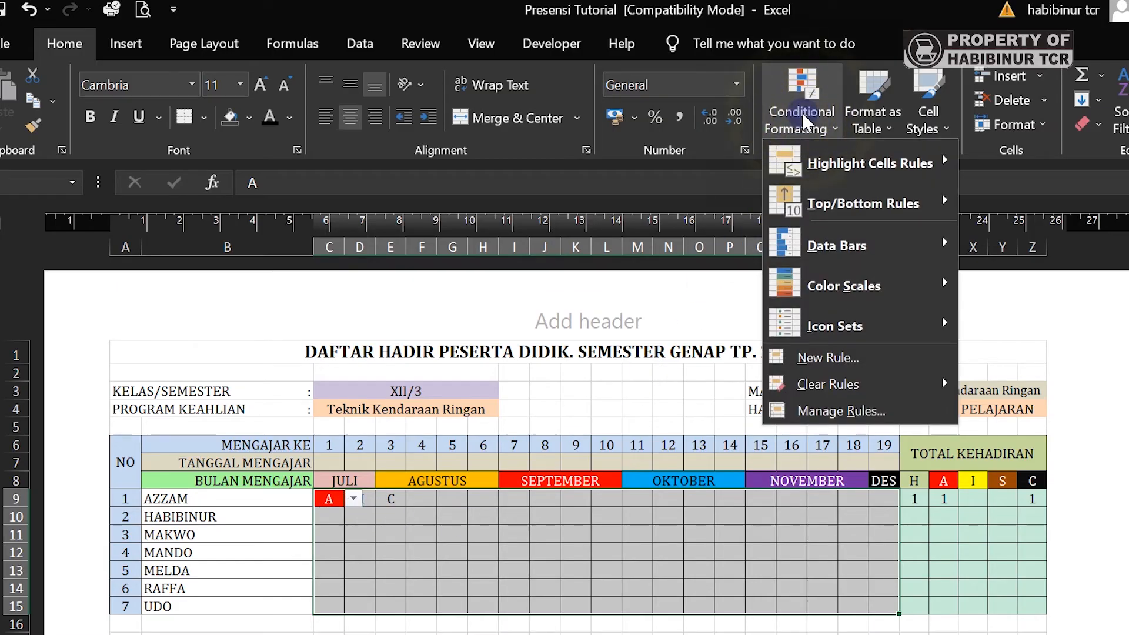
click(855, 358)
click(136, 89)
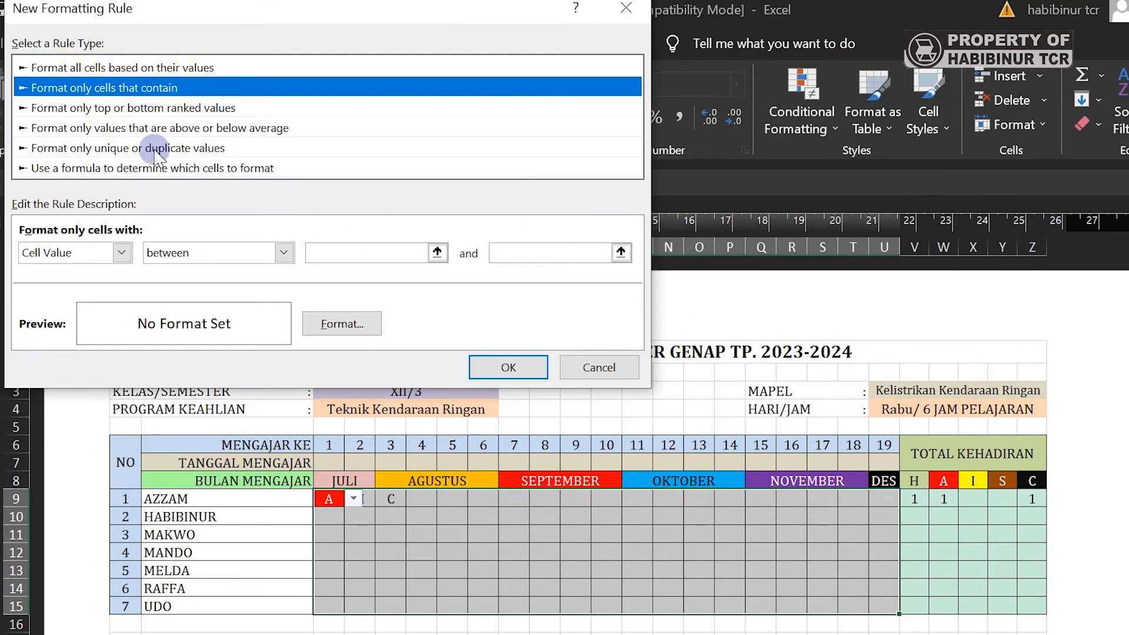
click(120, 252)
click(105, 288)
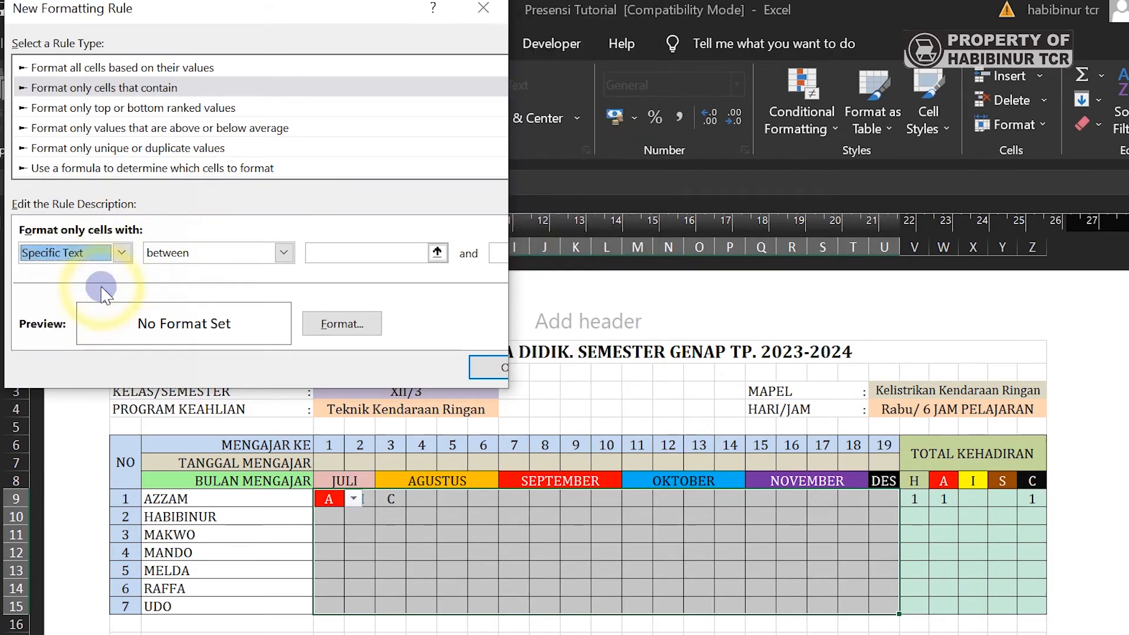
click(240, 253)
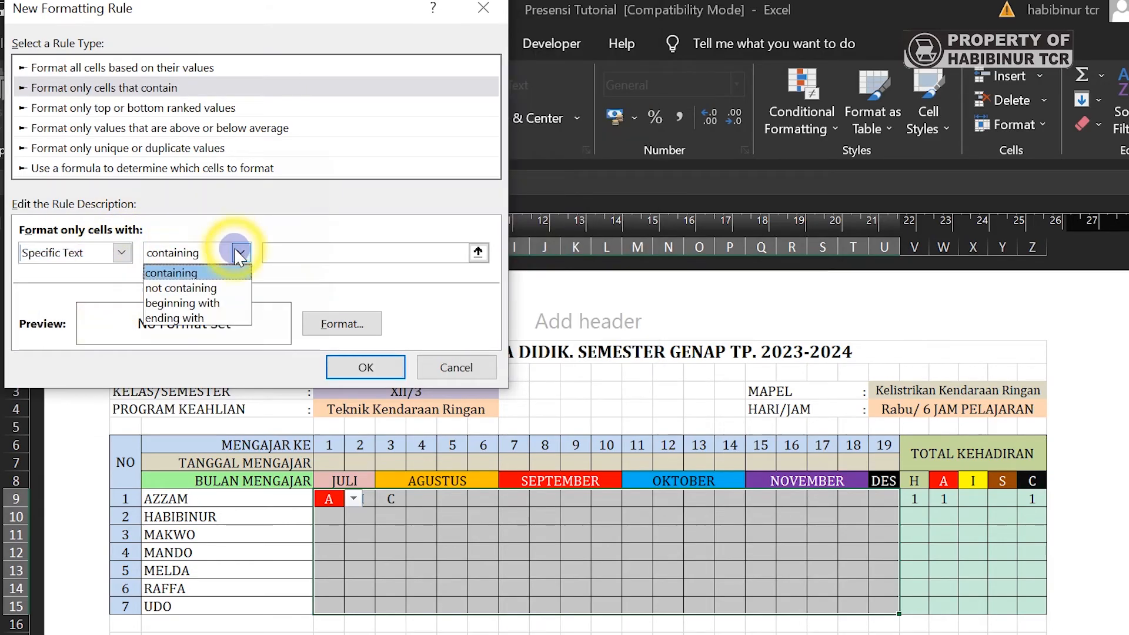
click(223, 303)
click(278, 254)
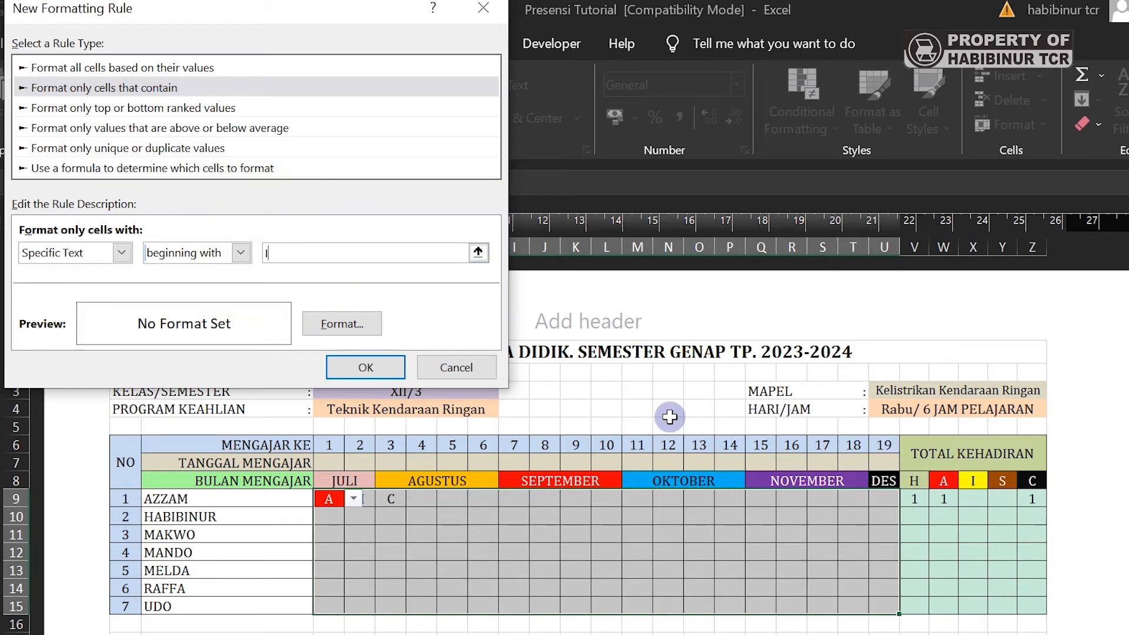
- Format the I rule with a yellow fill and black font colour
click(369, 324)
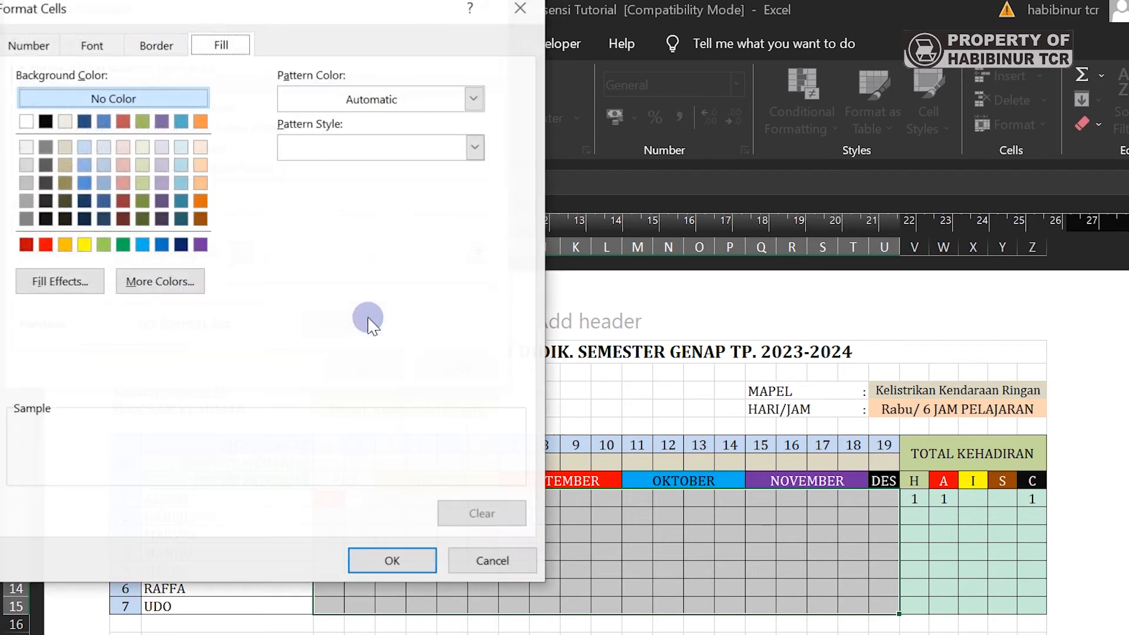
click(86, 244)
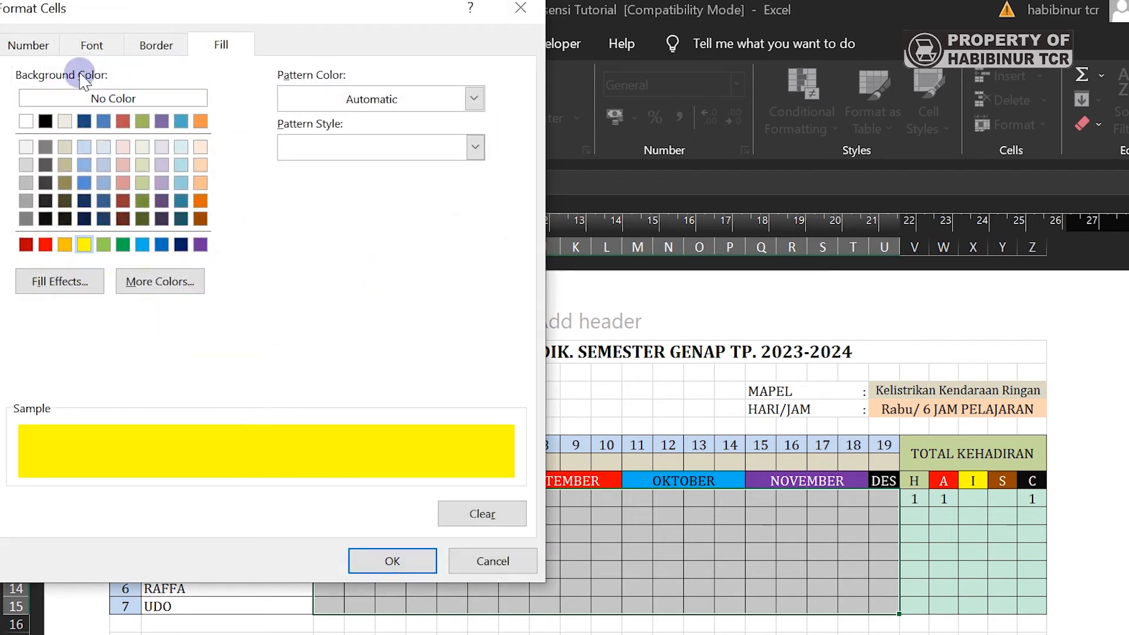
click(105, 49)
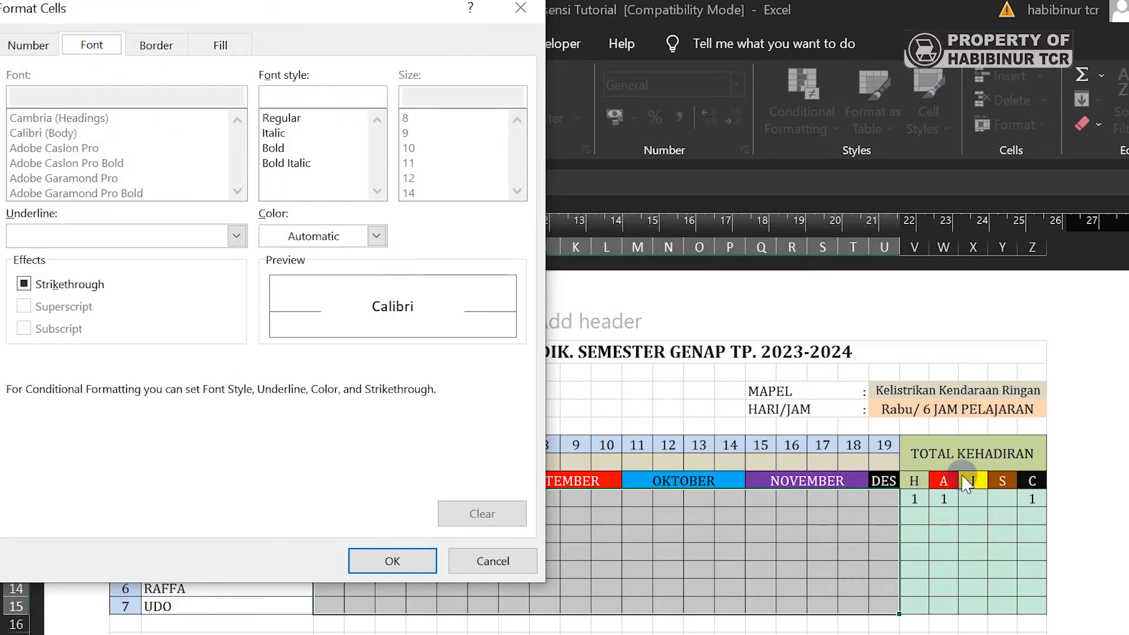
click(376, 237)
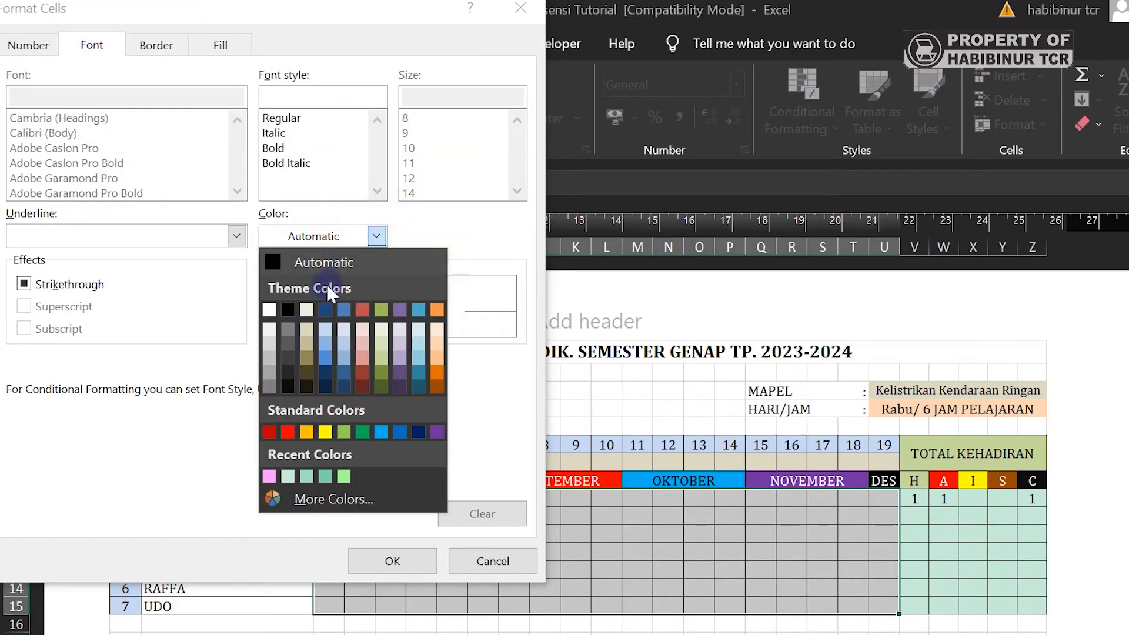
click(290, 309)
click(408, 564)
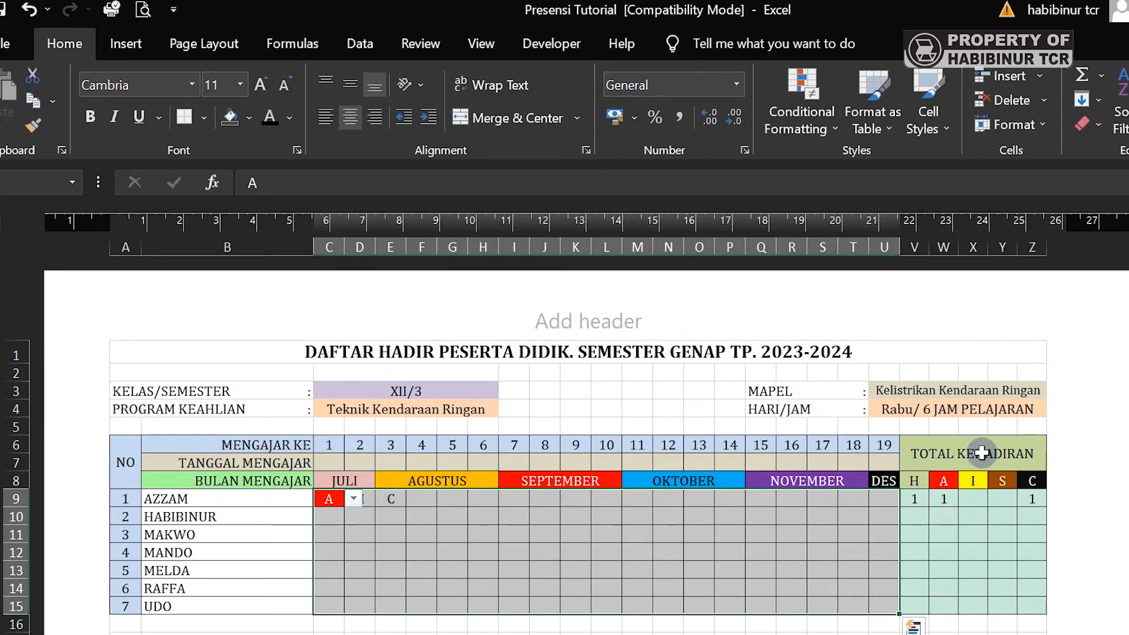
- Start a Specific Text rule matching entries beginning with S
click(802, 112)
click(832, 355)
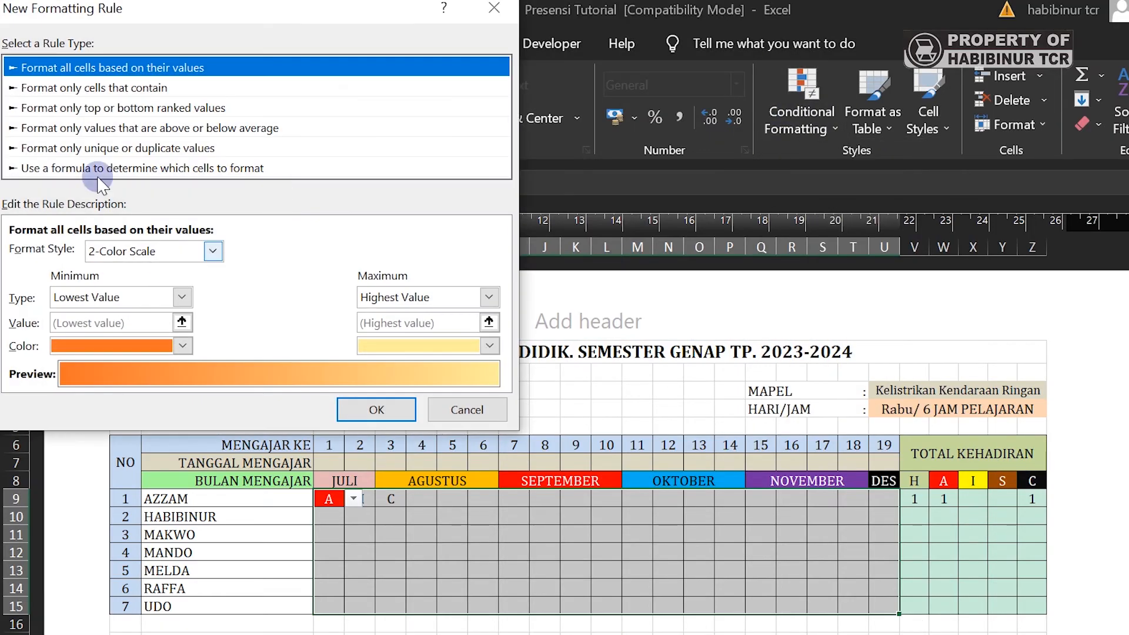
click(87, 88)
click(64, 253)
click(53, 287)
click(231, 253)
click(170, 302)
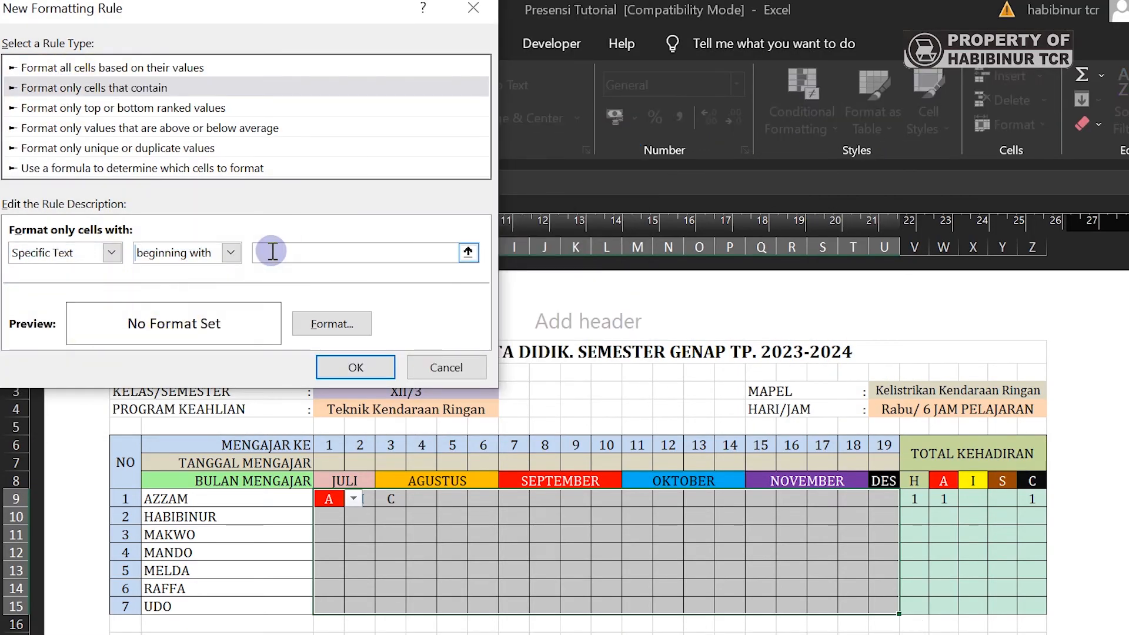
- Give the S rule a dark orange fill and save it
click(332, 323)
click(366, 232)
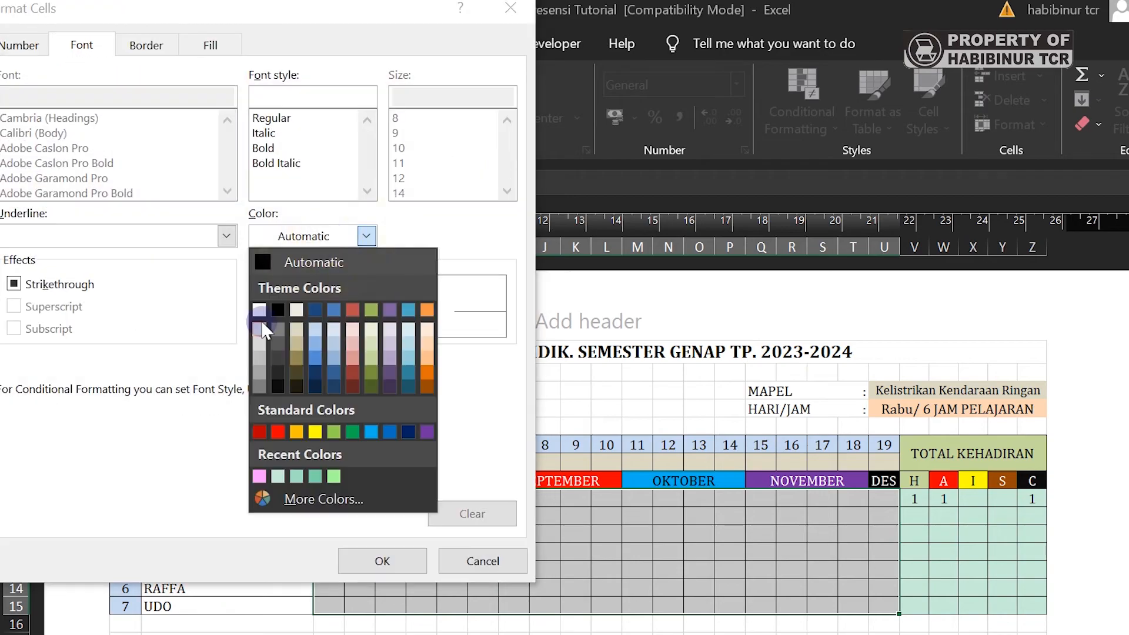
click(211, 45)
click(190, 219)
click(383, 560)
click(329, 368)
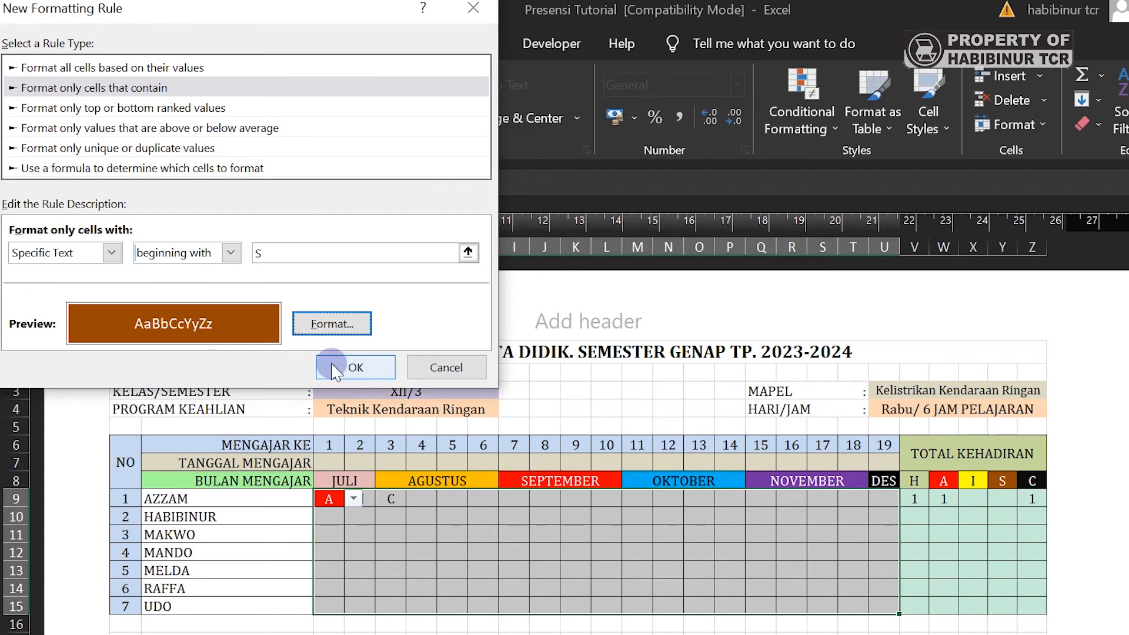
- Start a Specific Text rule matching entries beginning with 'c'
click(788, 111)
click(841, 356)
click(113, 88)
click(101, 253)
click(65, 276)
click(220, 253)
click(177, 298)
text(c)
- Give the C rule a black fill and save it
click(346, 327)
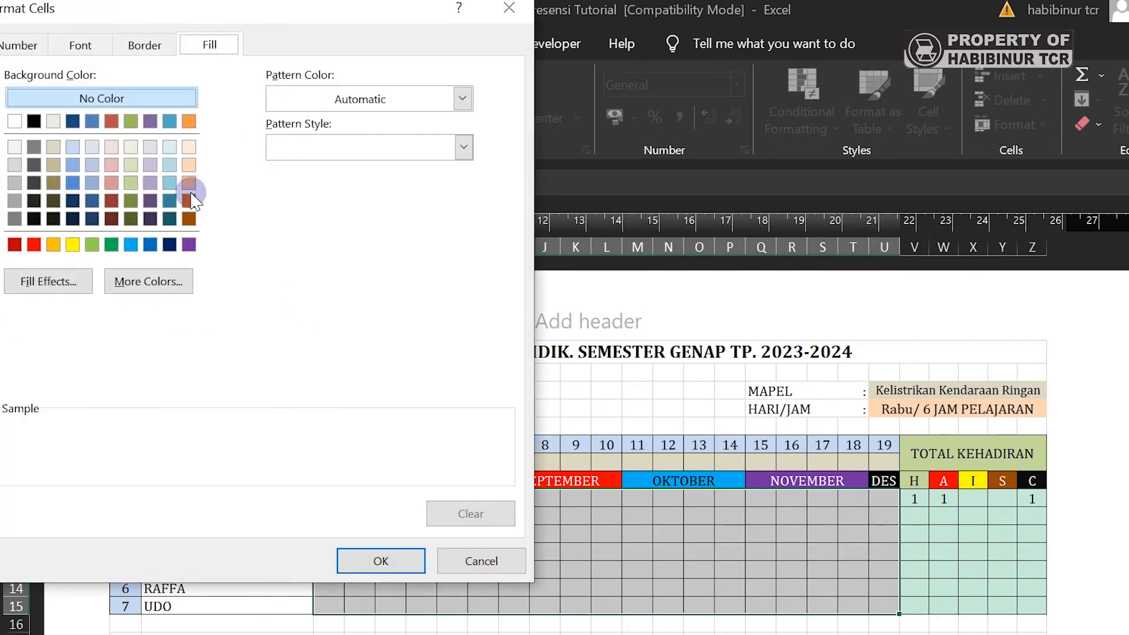
click(32, 123)
click(81, 45)
click(381, 561)
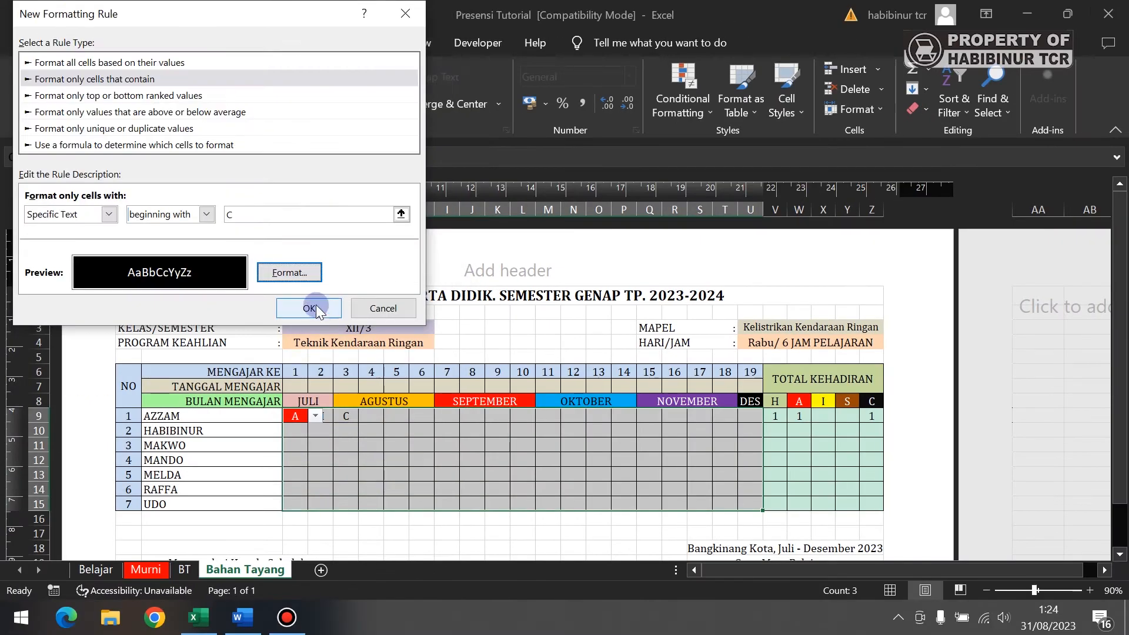
click(329, 324)
- Record I in cell F9 from its attendance dropdown
click(376, 415)
click(391, 415)
click(378, 451)
click(434, 478)
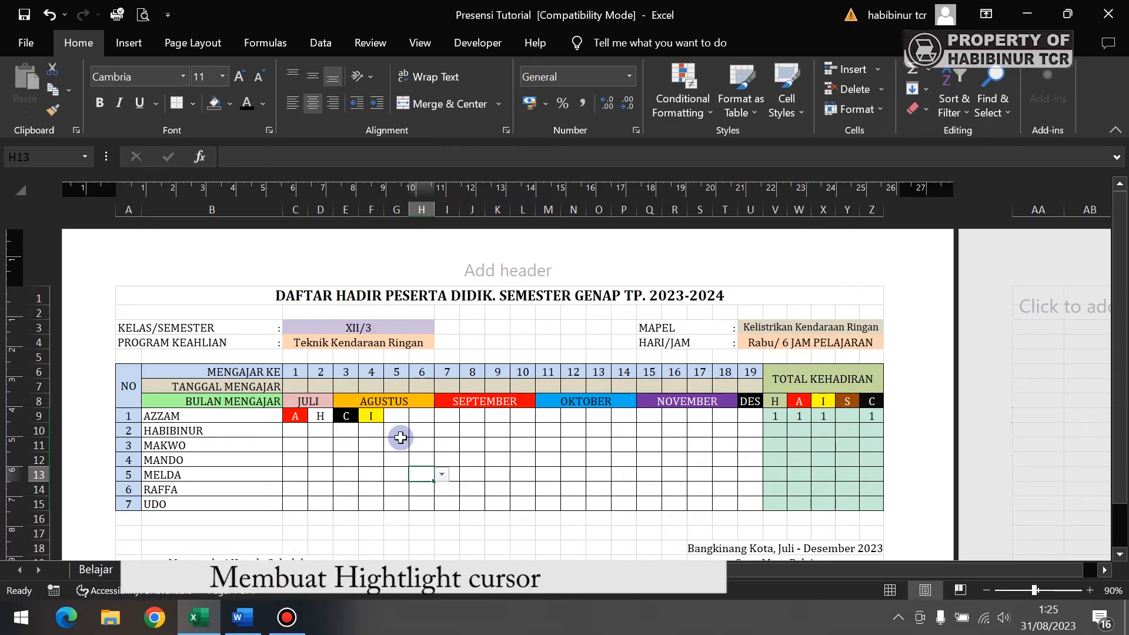
- Check a few table cells, then select the attendance table A9:Z15
click(477, 473)
click(500, 445)
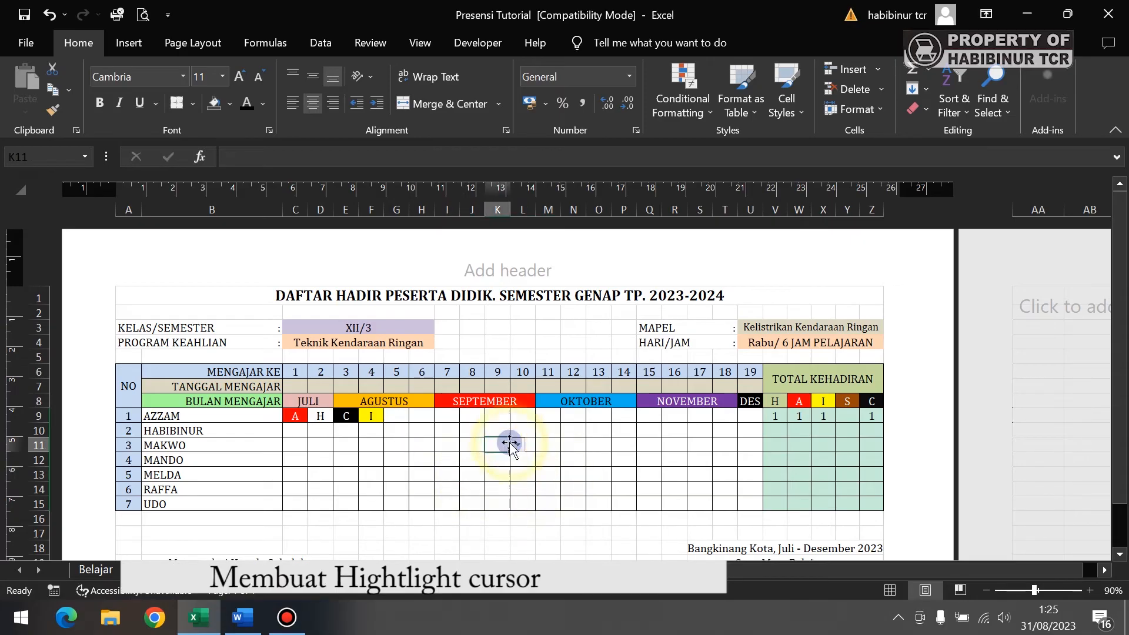
click(449, 476)
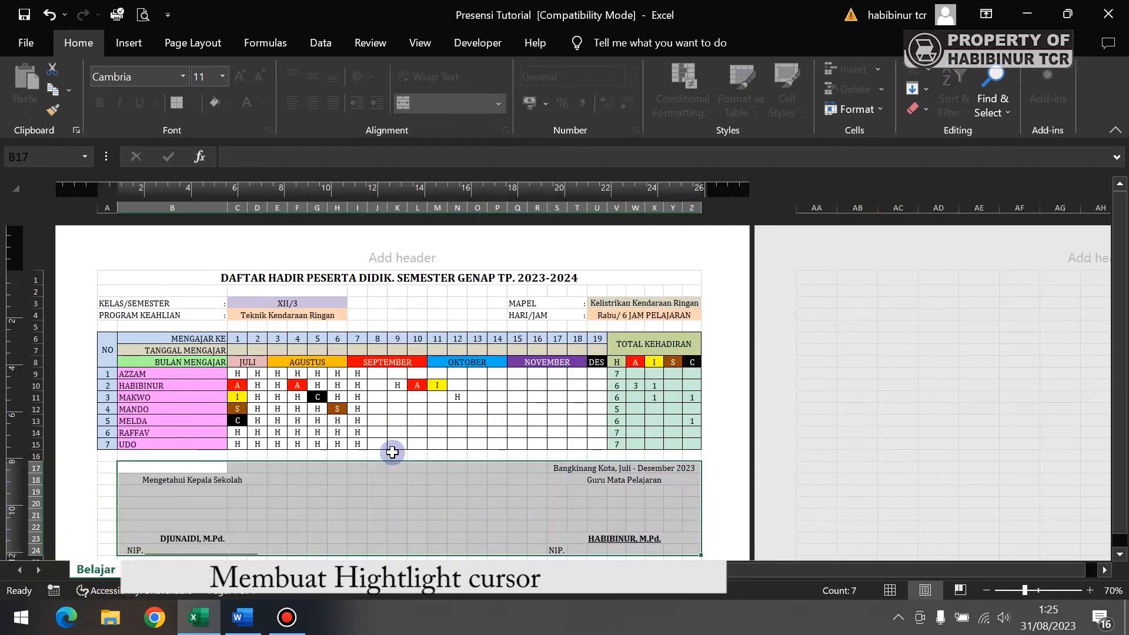
click(491, 421)
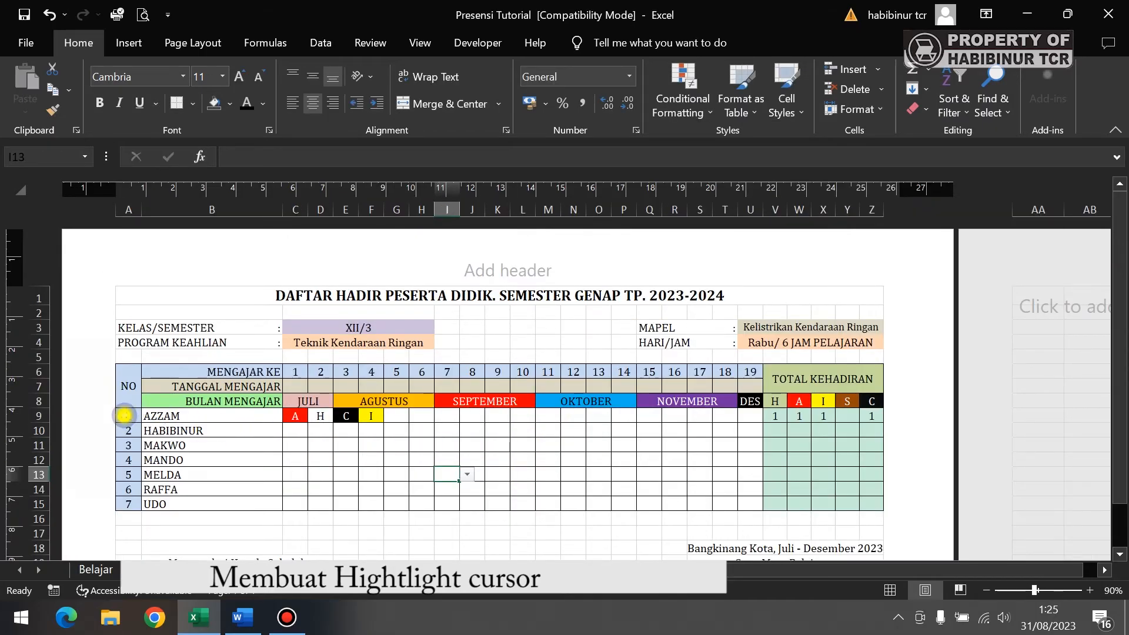
click(124, 416)
drag(125, 415, 865, 502)
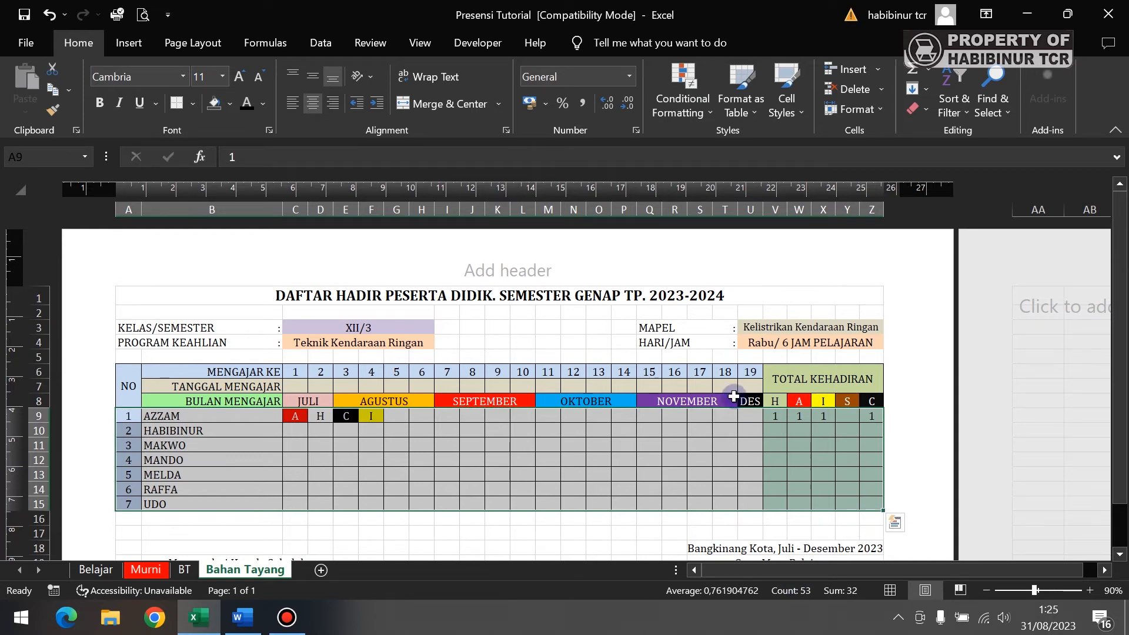
- Create a formula-based rule with condition =CELL("COL")=COLUMN()
click(676, 98)
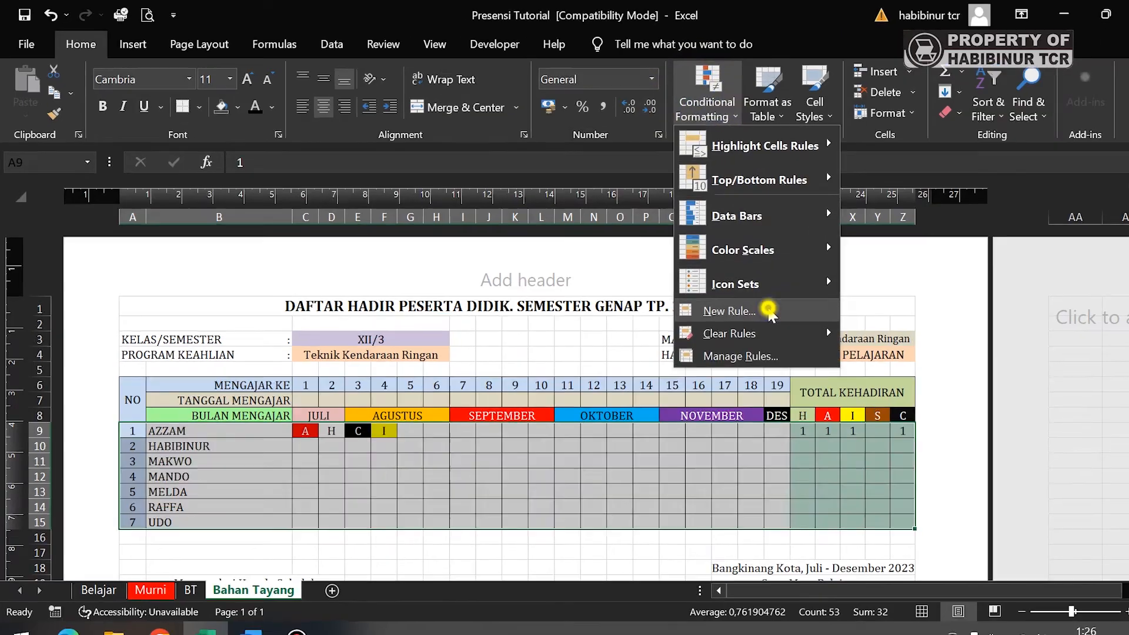
click(769, 314)
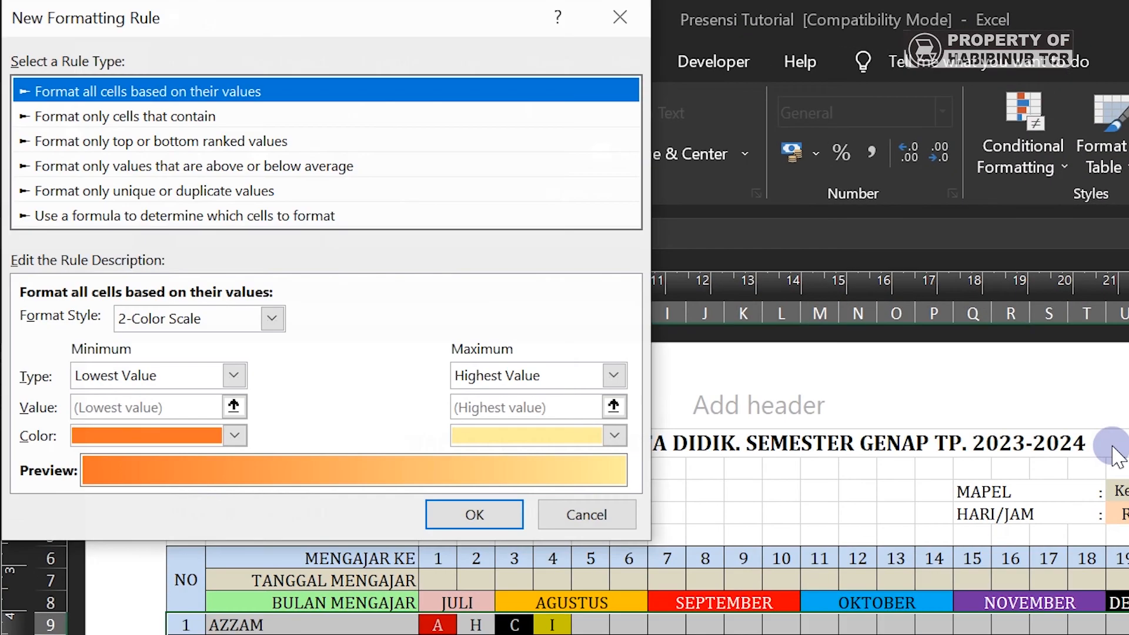
click(167, 220)
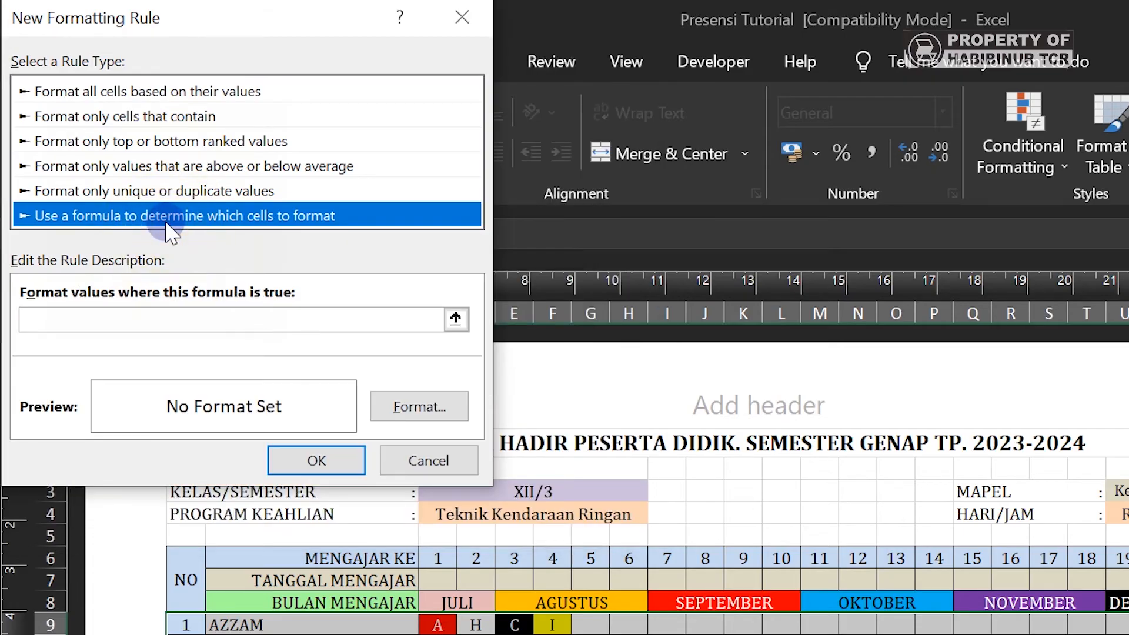
click(197, 316)
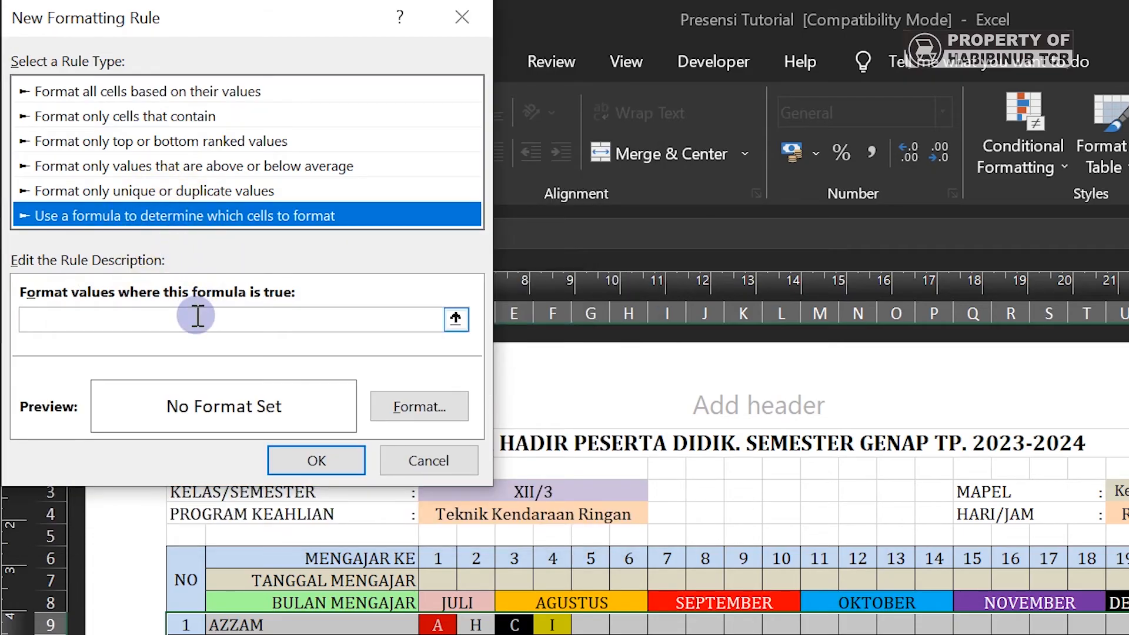
click(197, 316)
text(=CELL("COL")=COLUMN()
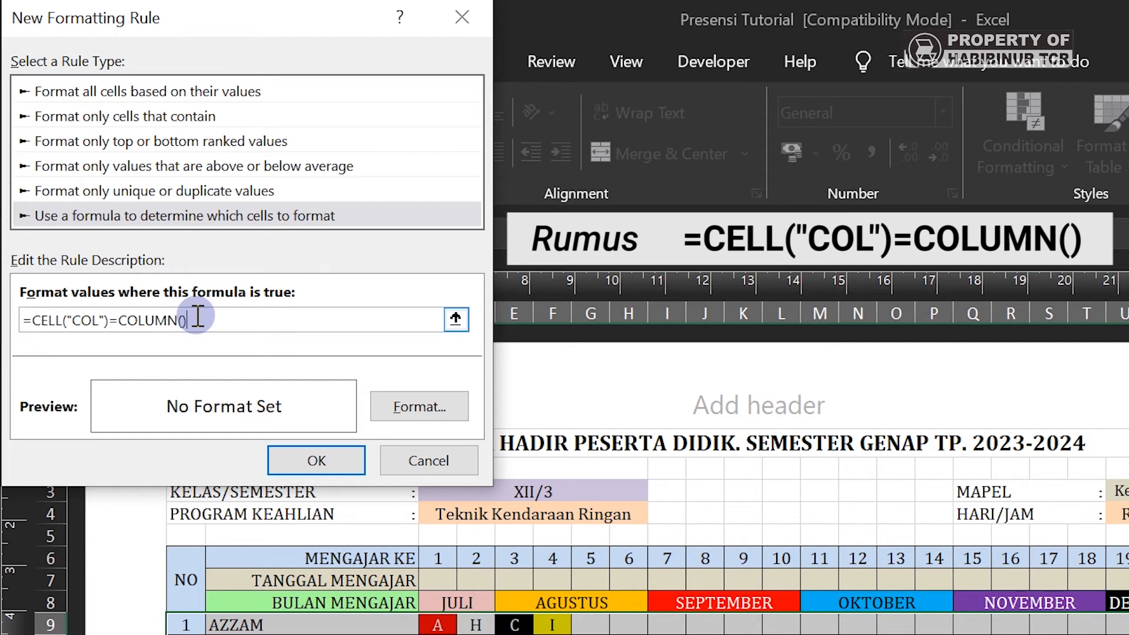
click(409, 411)
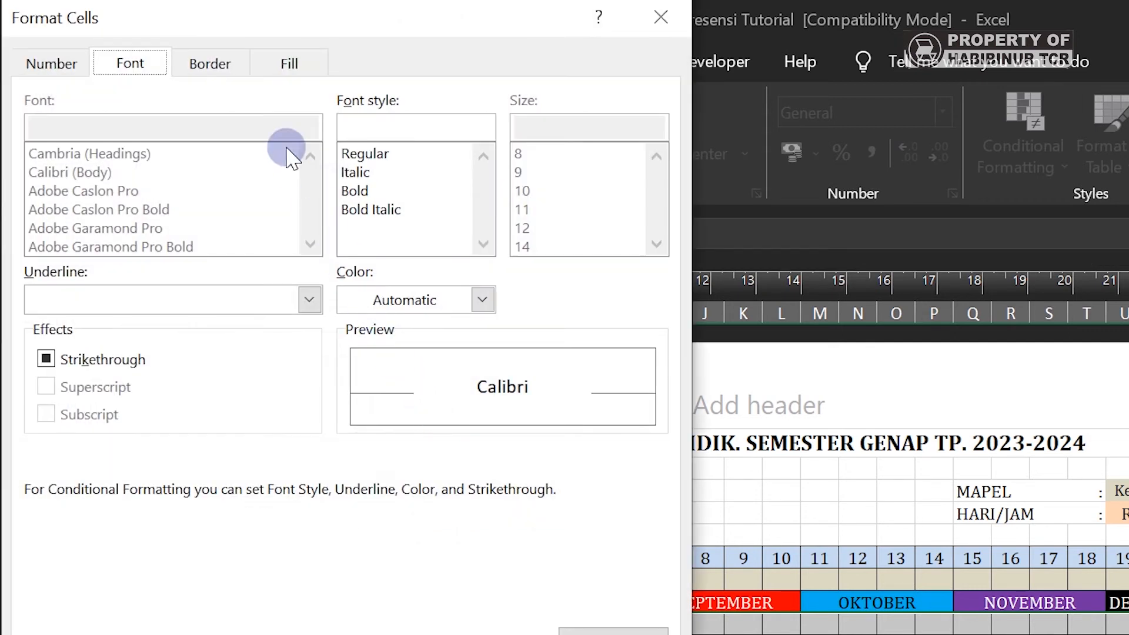
- Give the column rule a pale pink #FFCCFF fill, copying the hex code, and save it
click(275, 71)
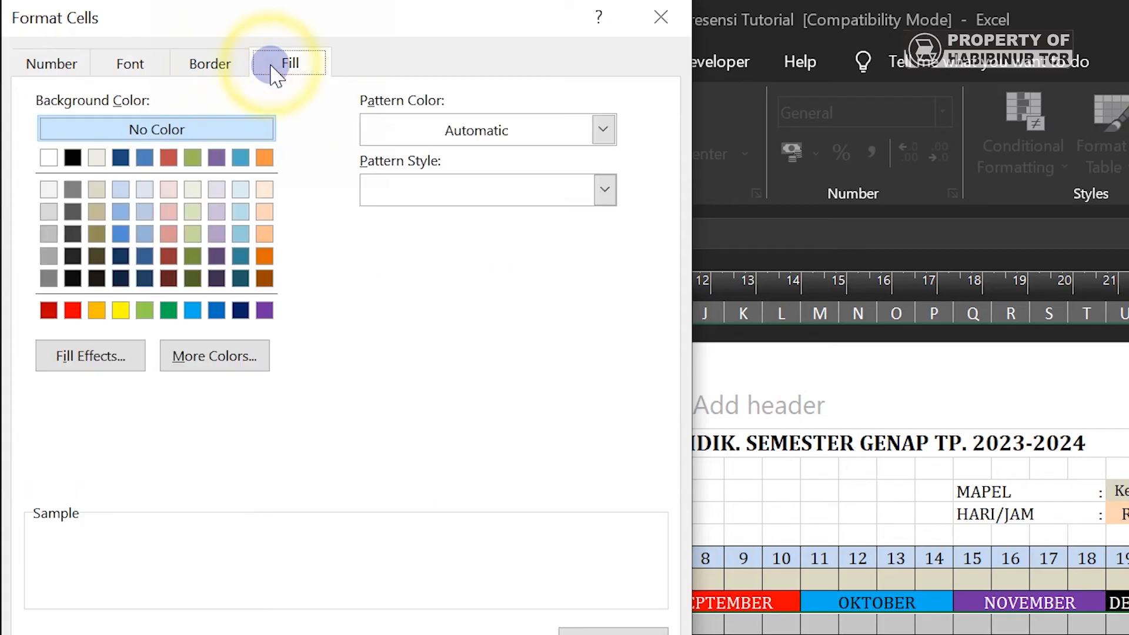
click(232, 370)
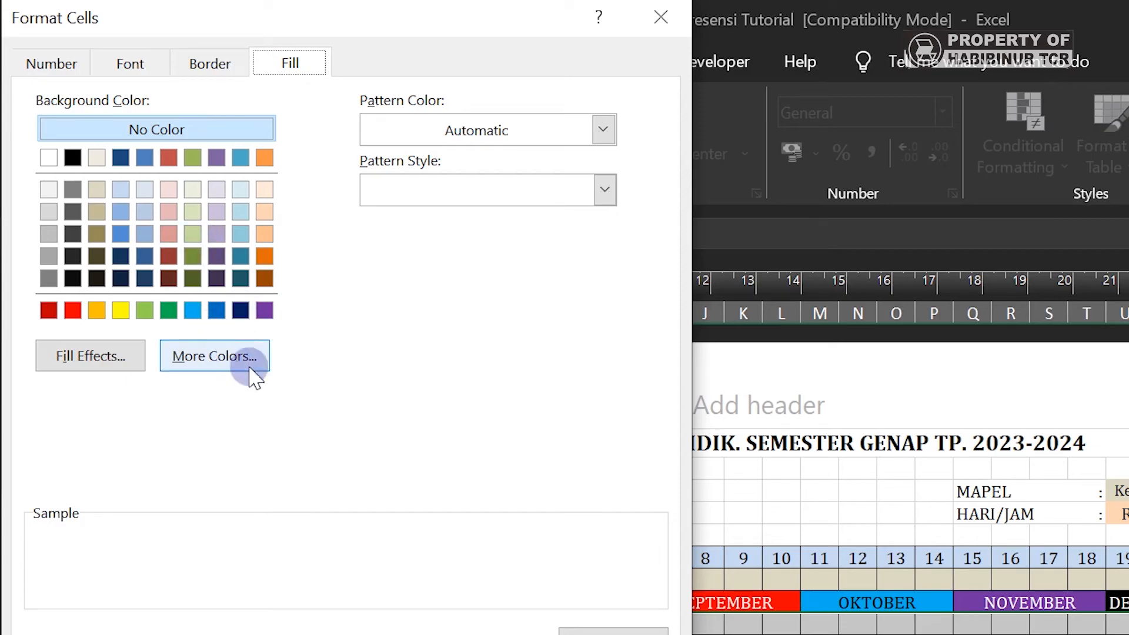
click(237, 366)
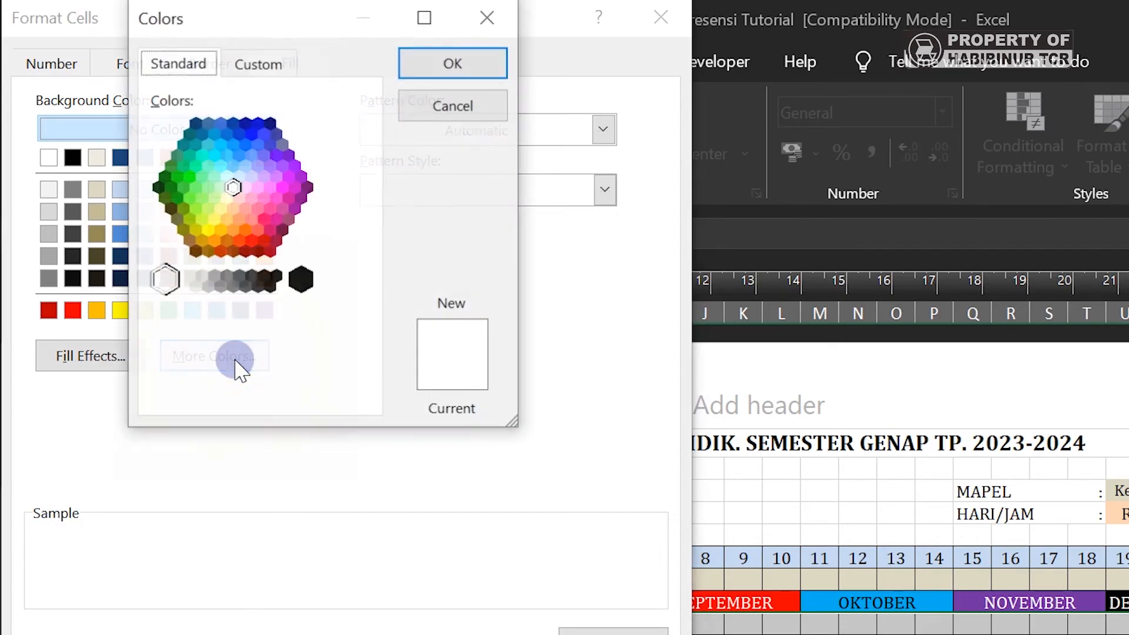
click(247, 186)
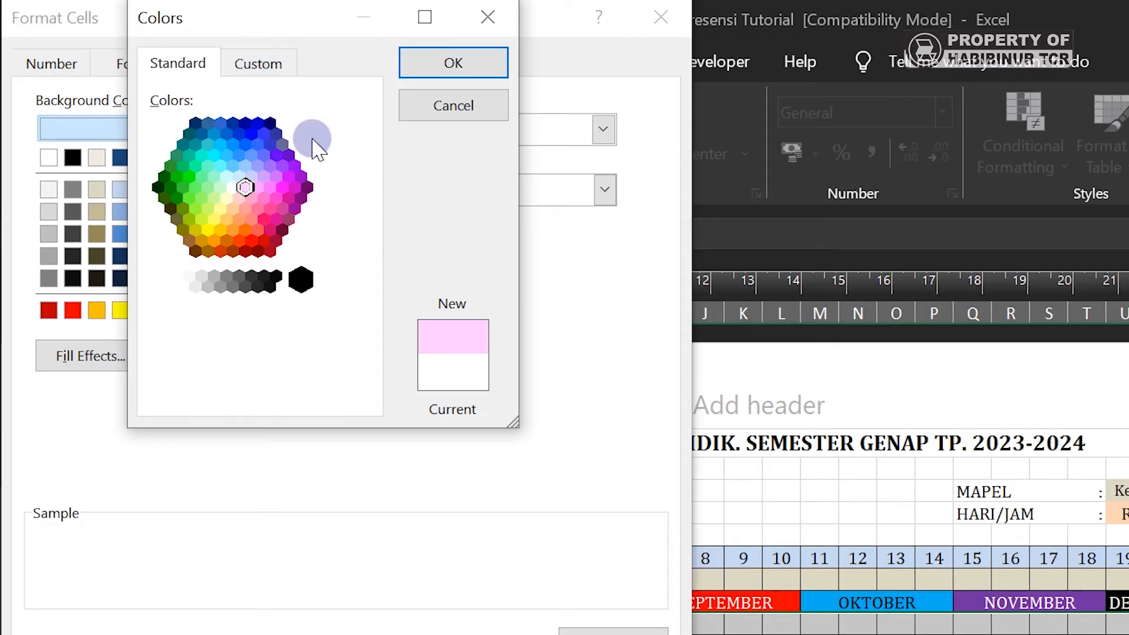
click(266, 69)
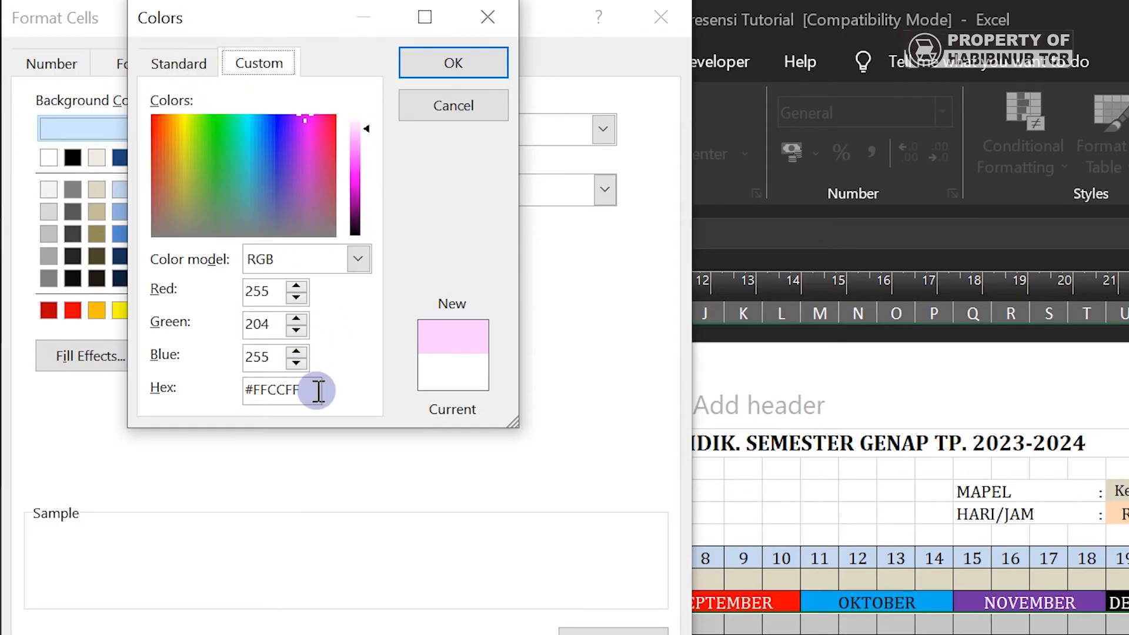
drag(309, 391, 245, 385)
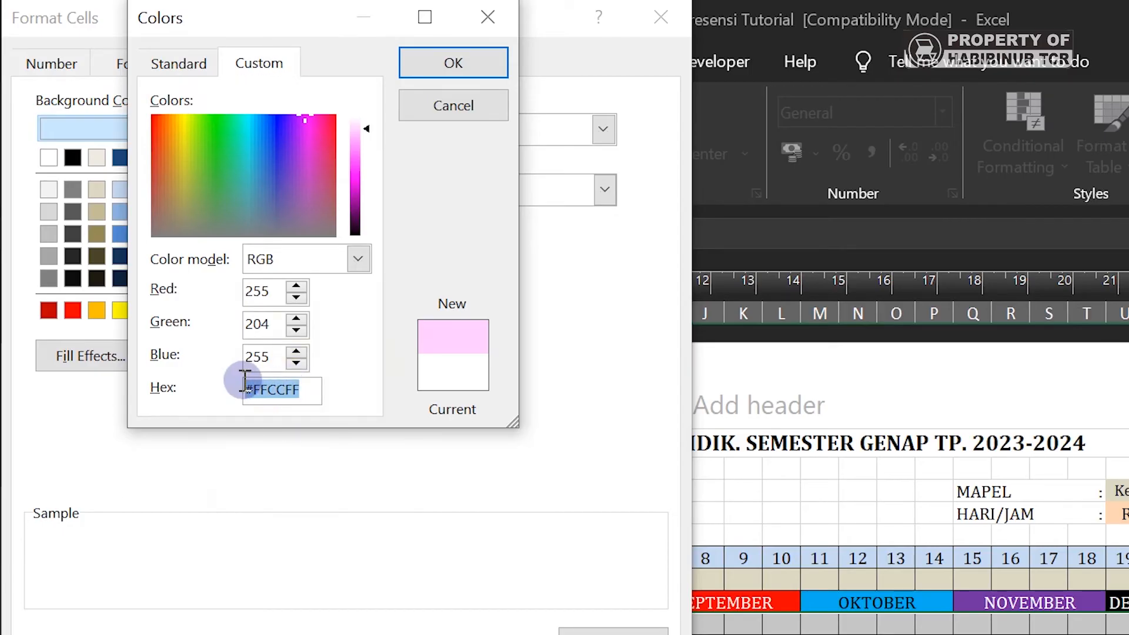
key(ctrl+c)
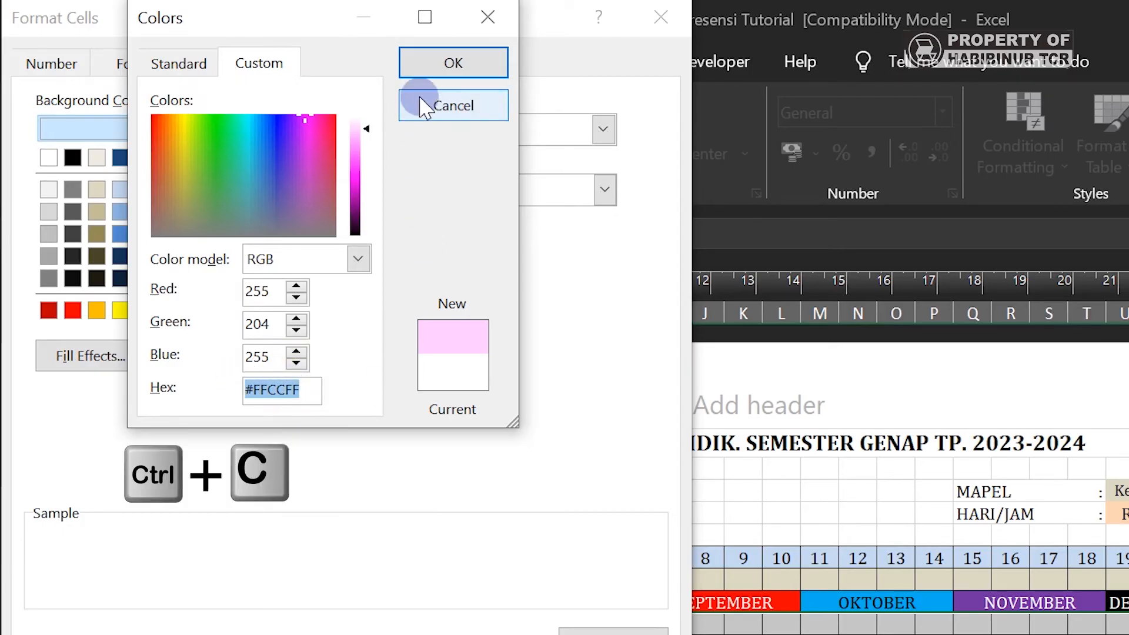
click(438, 63)
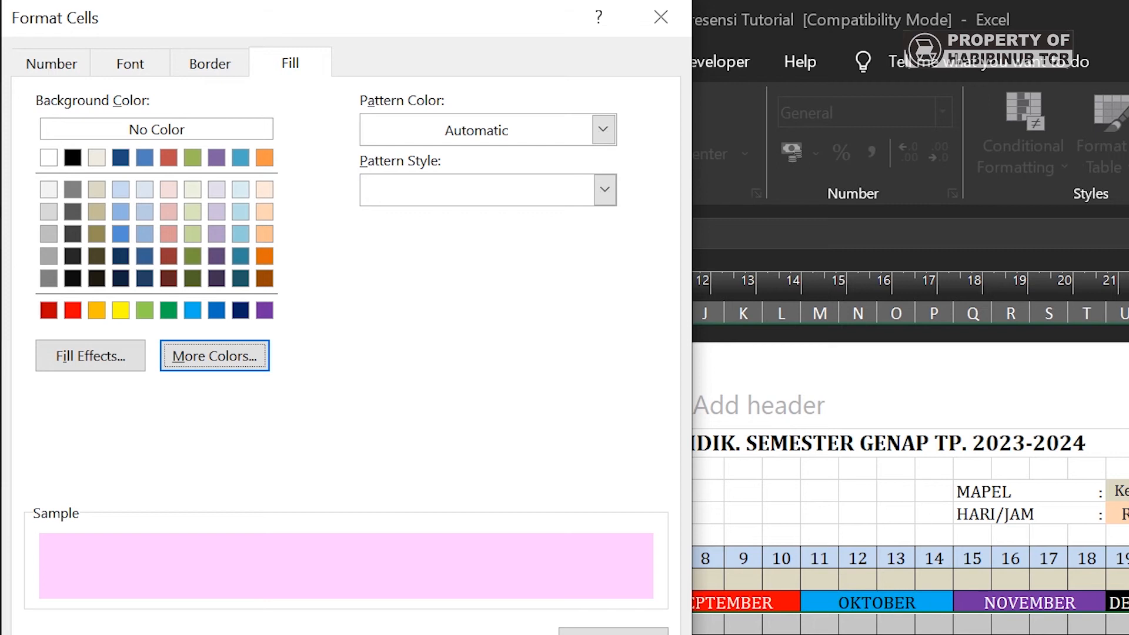
click(470, 631)
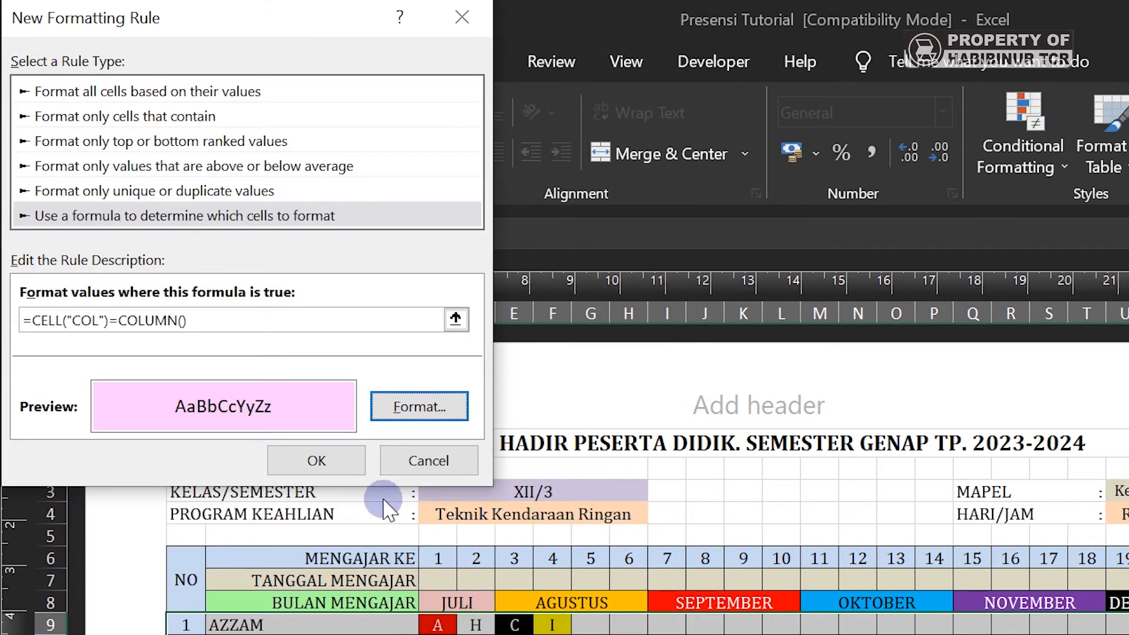
click(326, 458)
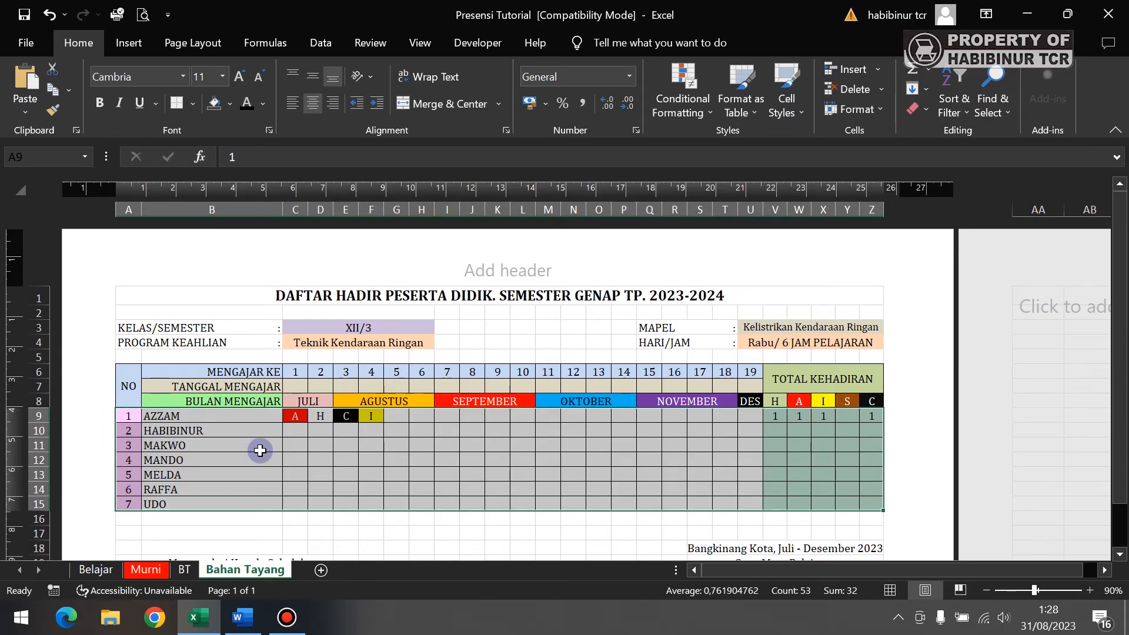
- Create a formula-based rule with condition =CELL("ROW")=ROW()
click(679, 99)
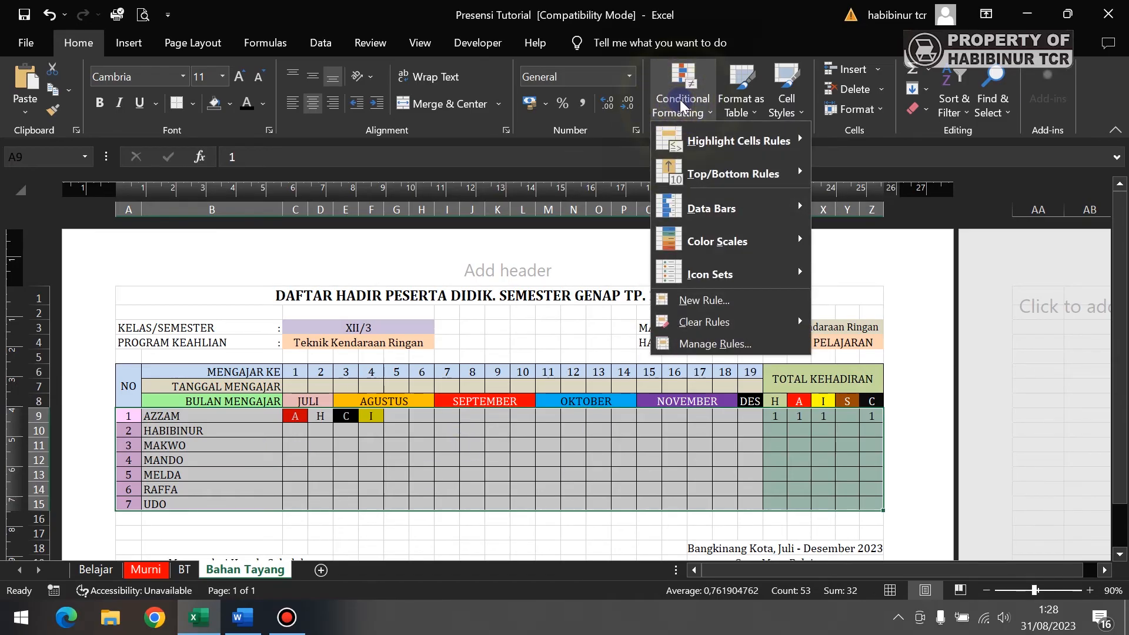
click(711, 301)
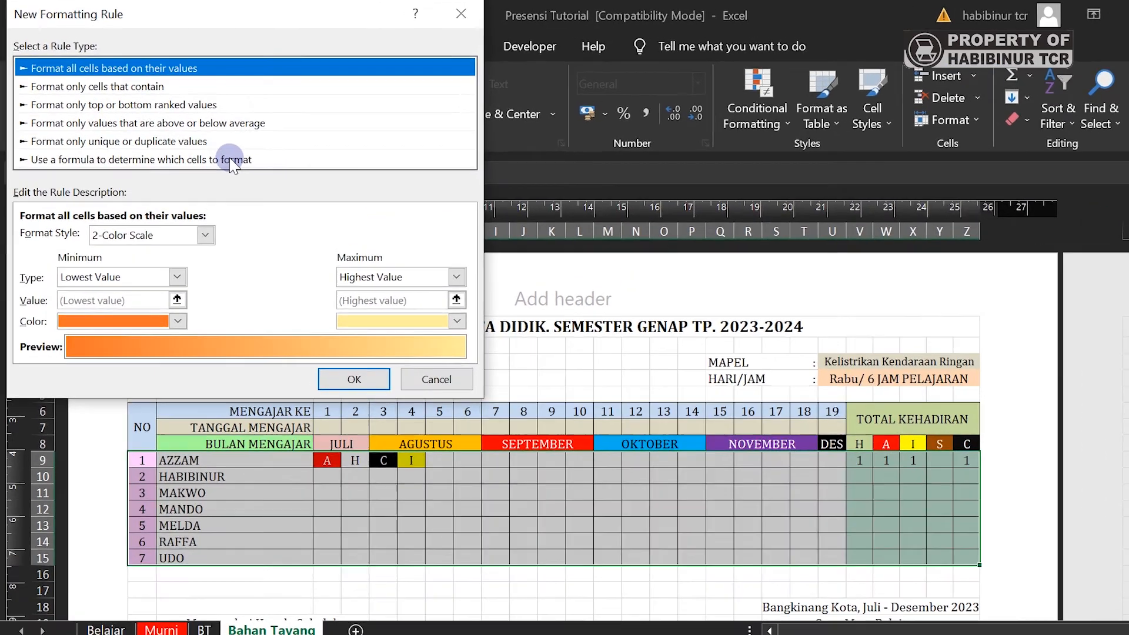
click(232, 160)
click(259, 281)
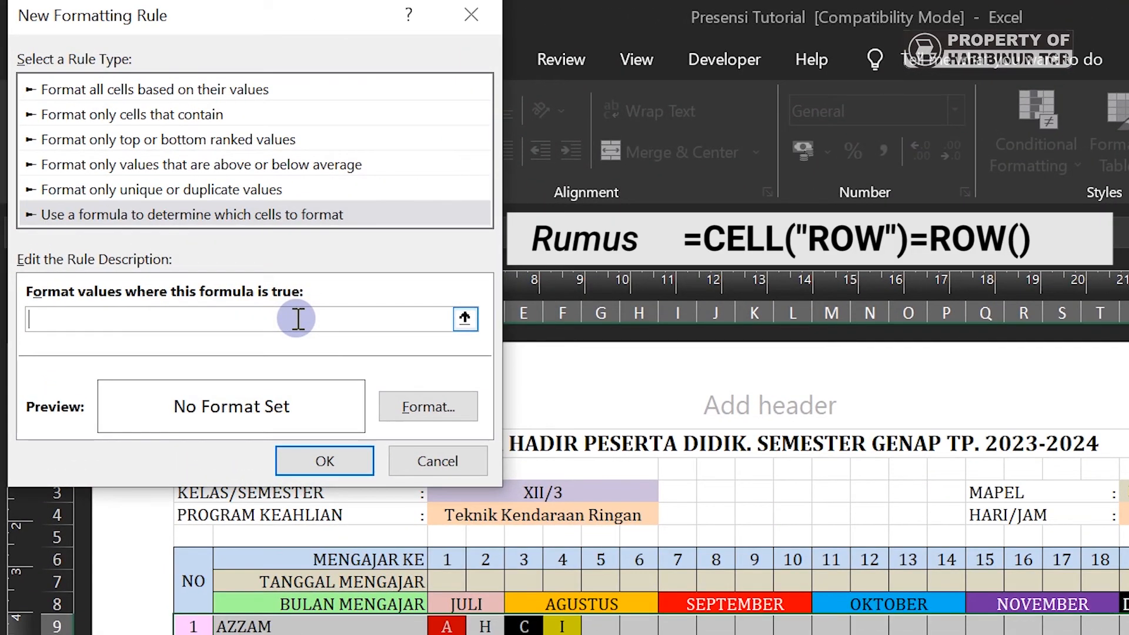
text(=CELL("ROW)
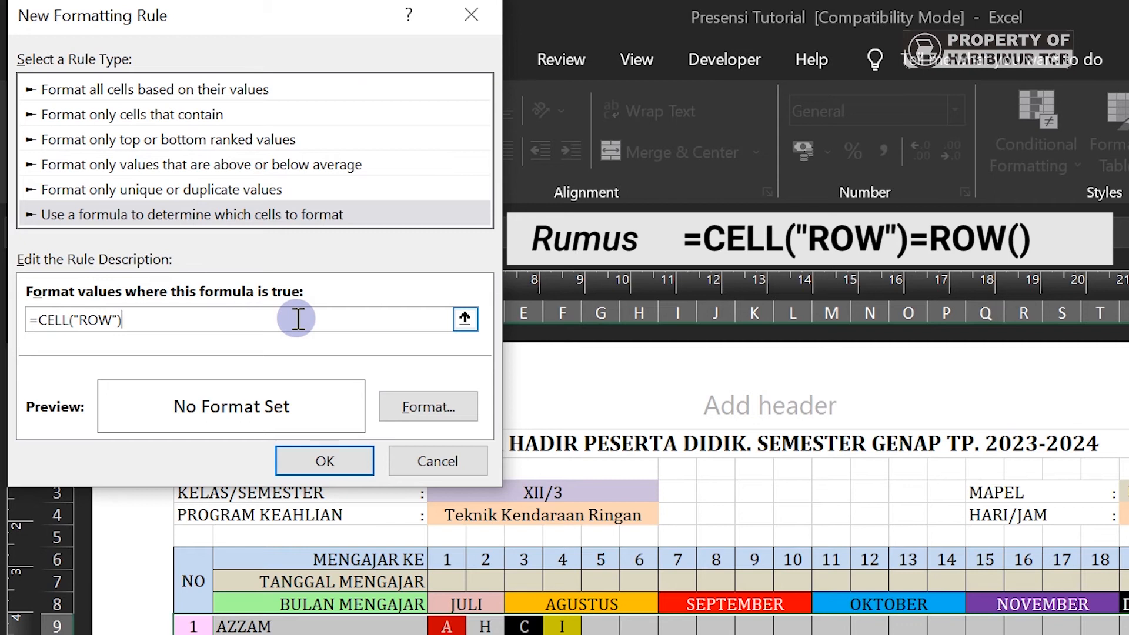
text(")=ROW()
- Fill the row rule with the pasted #FFCCFF pink and save it
click(412, 409)
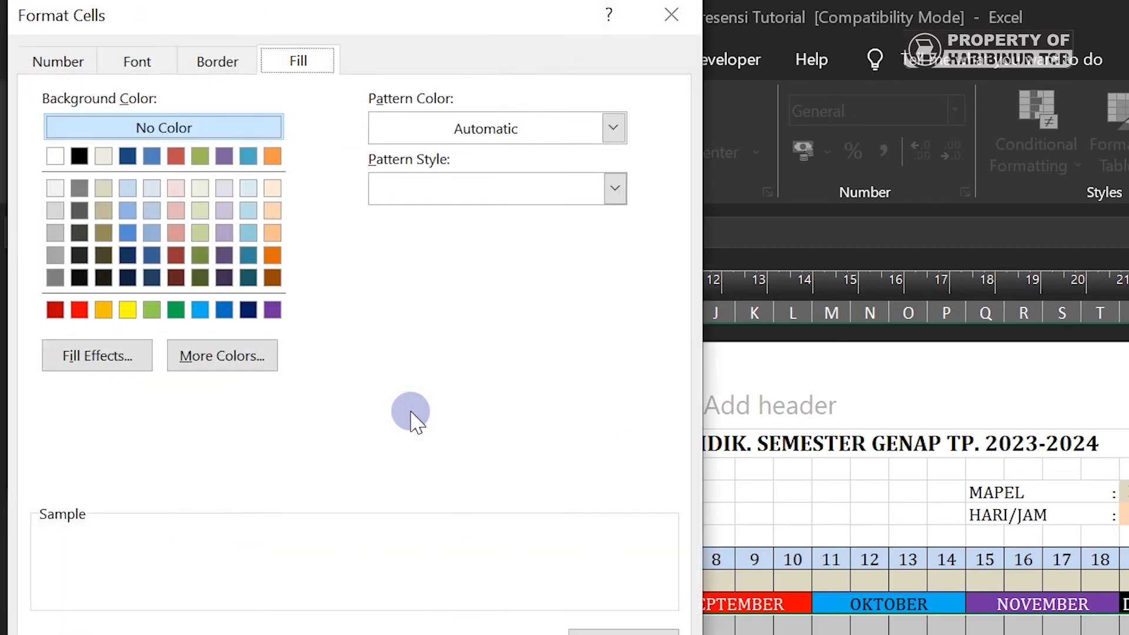
click(263, 360)
click(189, 63)
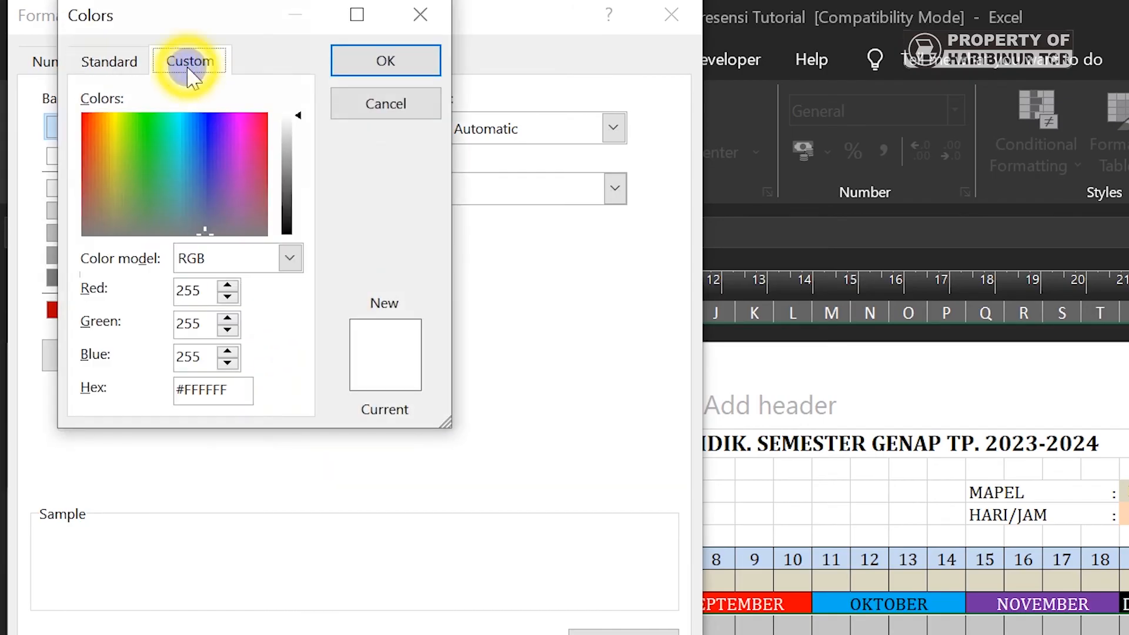
drag(241, 390, 176, 387)
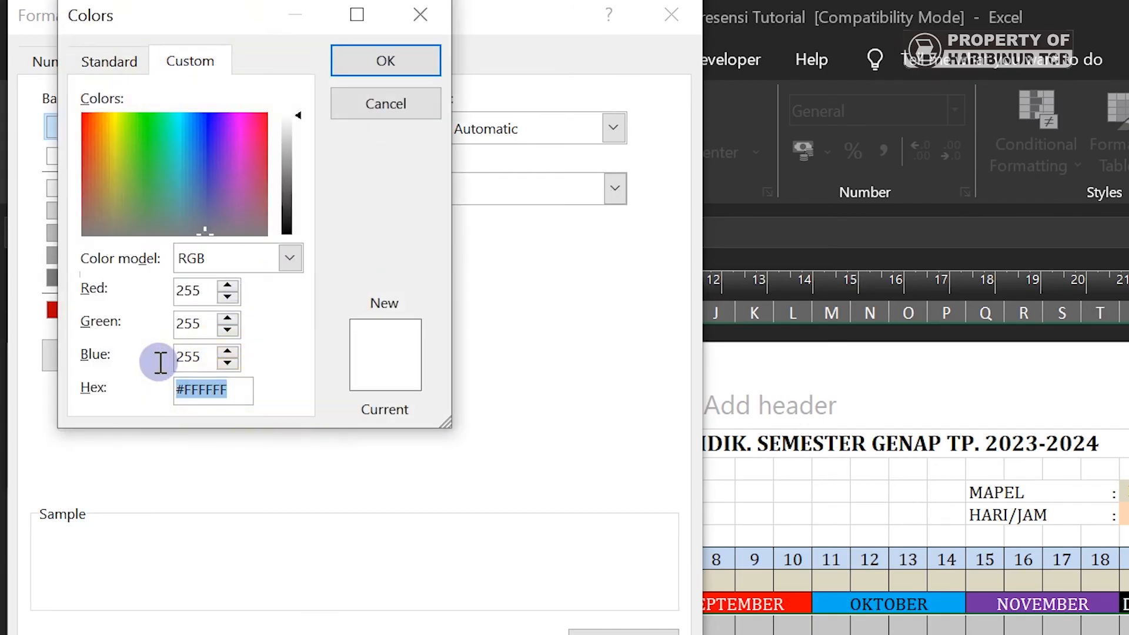
key(ctrl+v)
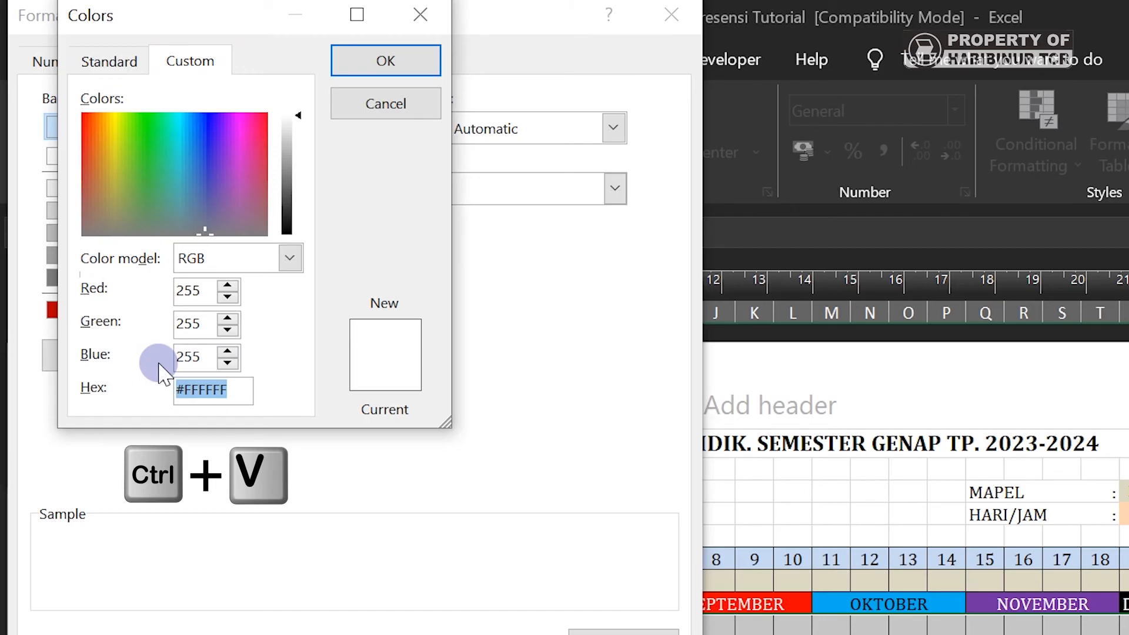
click(386, 62)
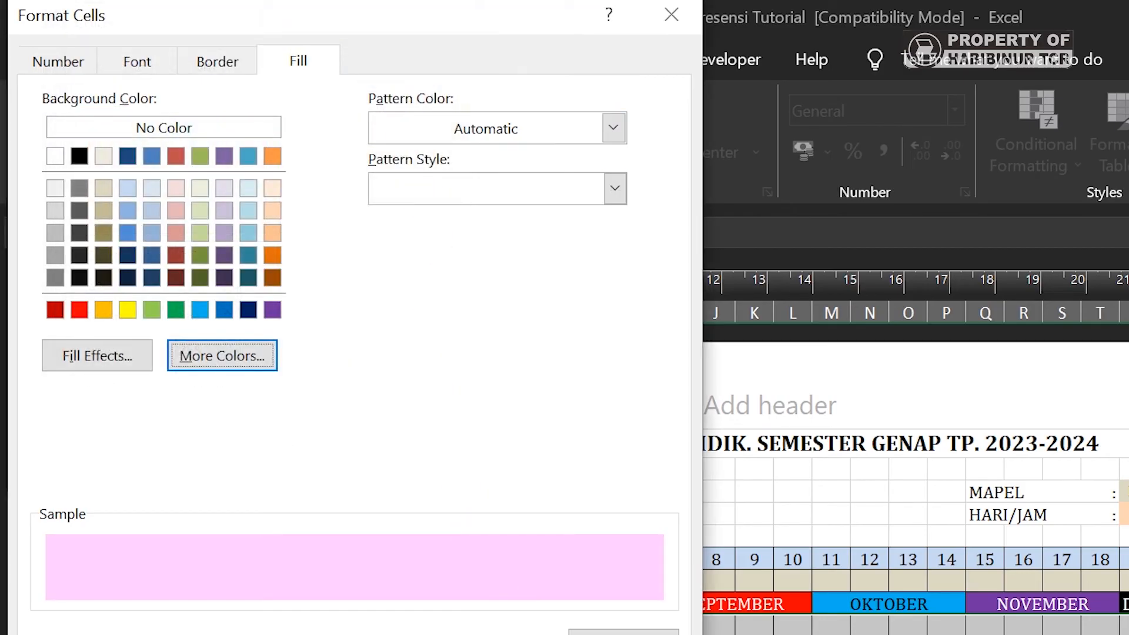
click(512, 634)
click(346, 464)
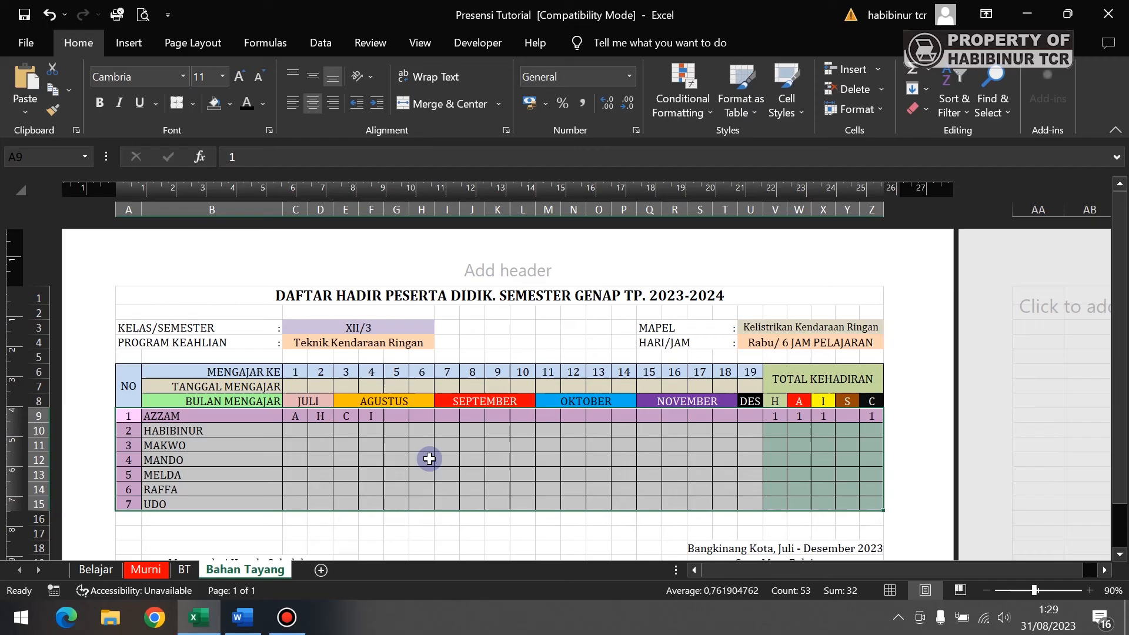
- Test the pink crosshair on H12, M14 and H11, recalculating with F9
click(428, 456)
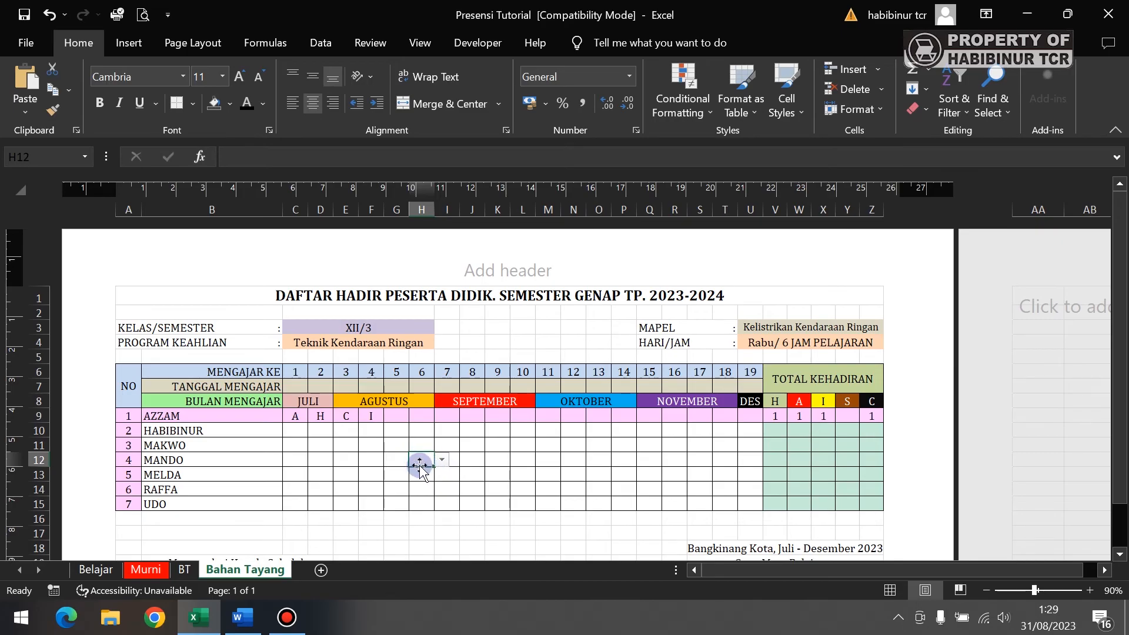
key(F9)
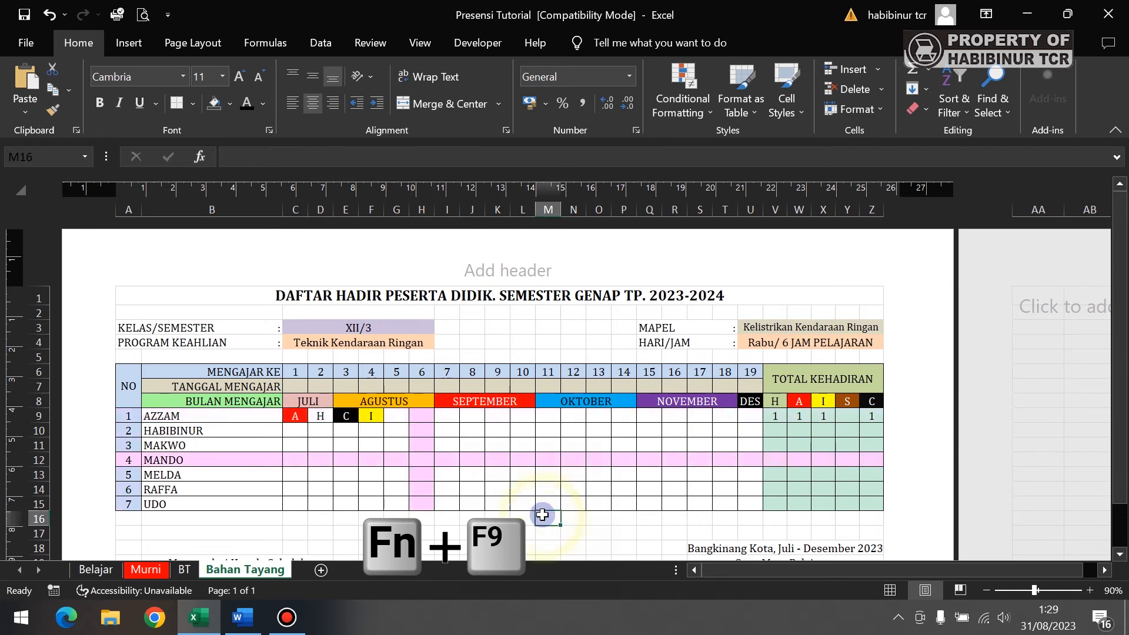
click(543, 484)
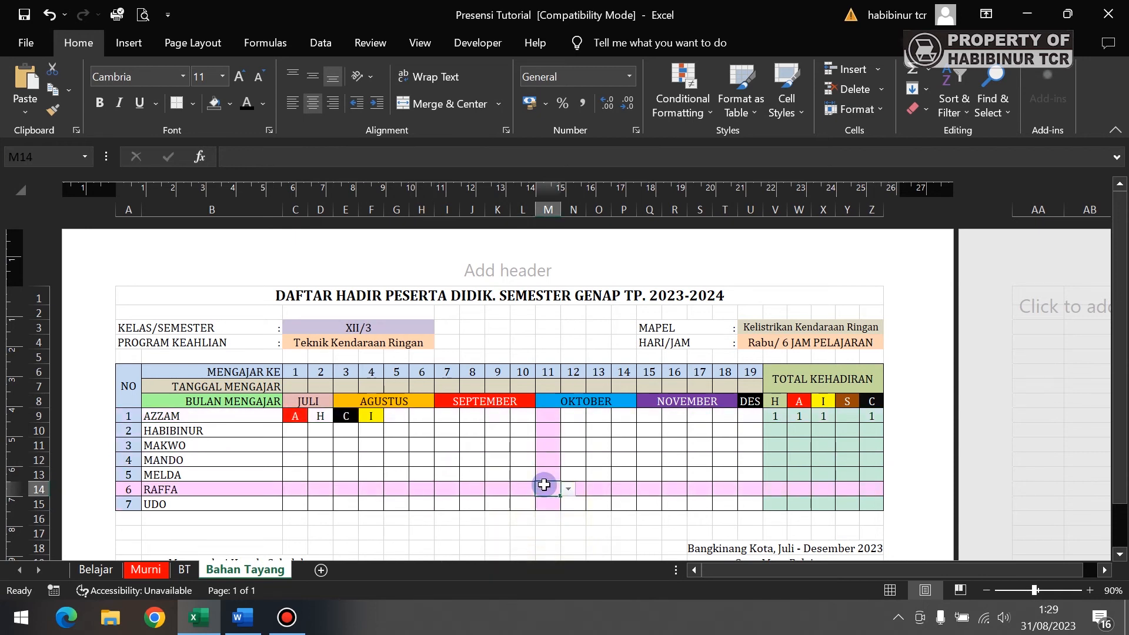
click(422, 444)
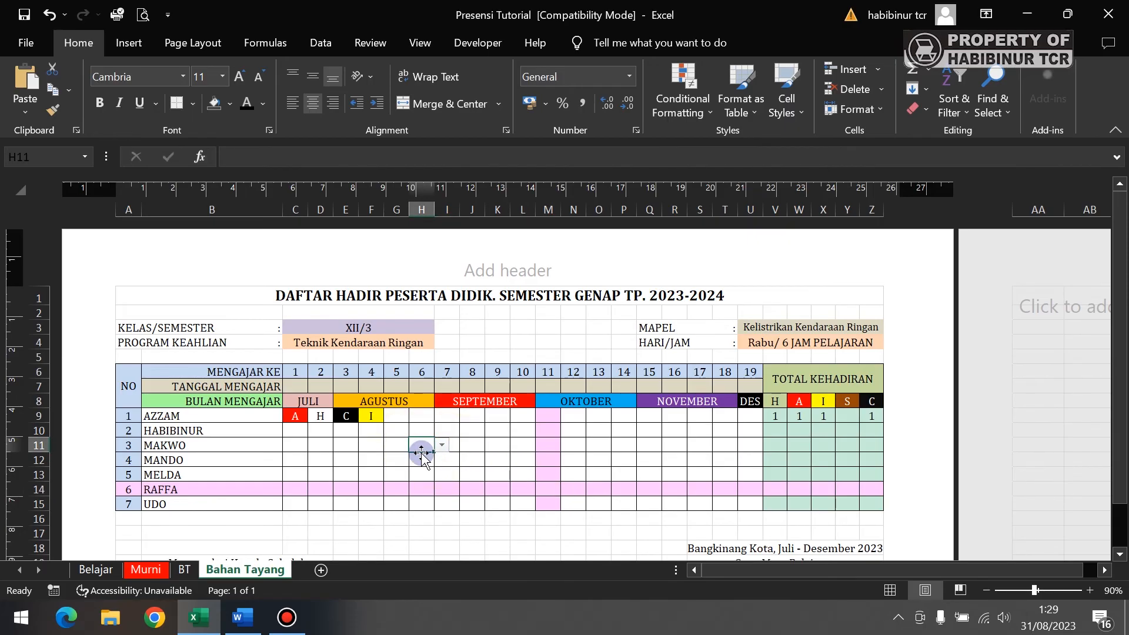
right_click(243, 569)
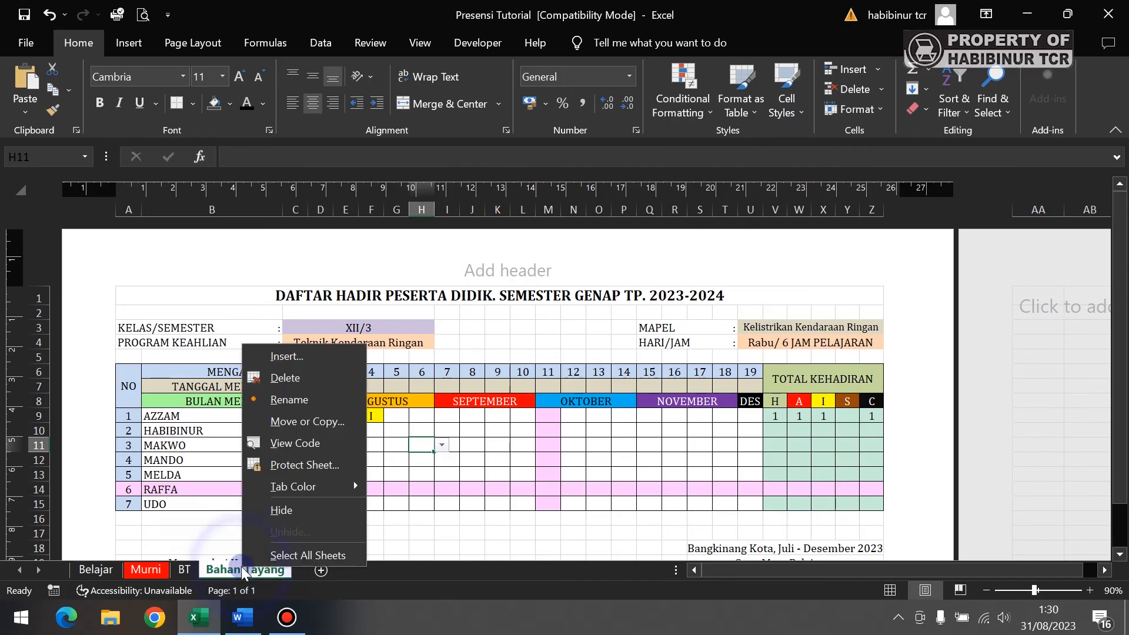
- Add Application.calculate to Sheet3's Worksheet_SelectionChange handler and close the VBA editor
click(296, 448)
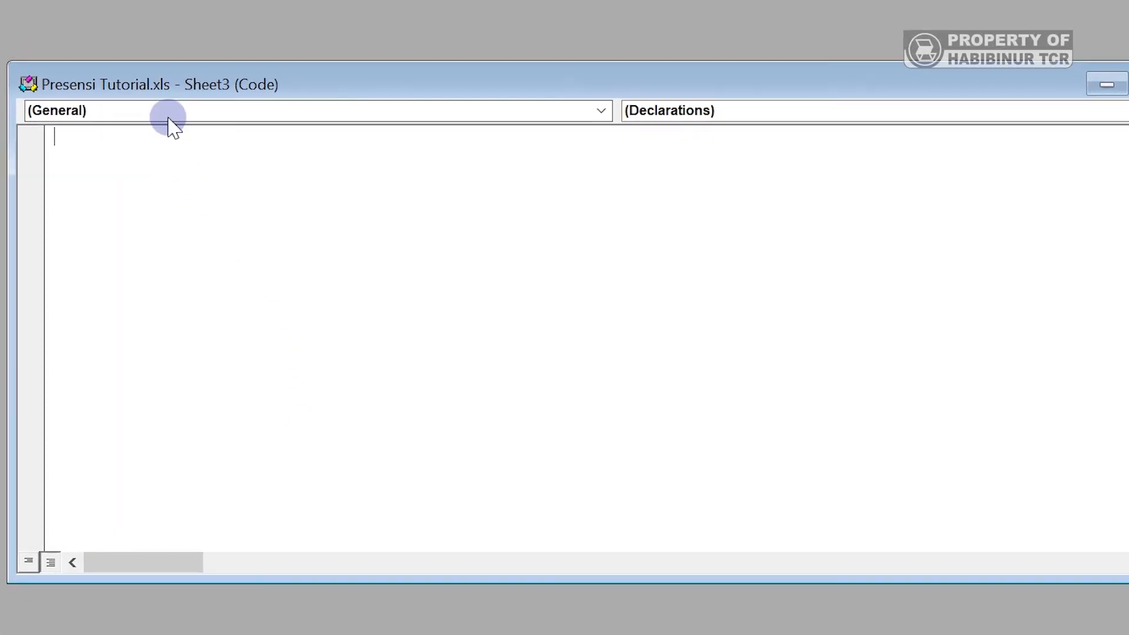
click(167, 114)
click(165, 145)
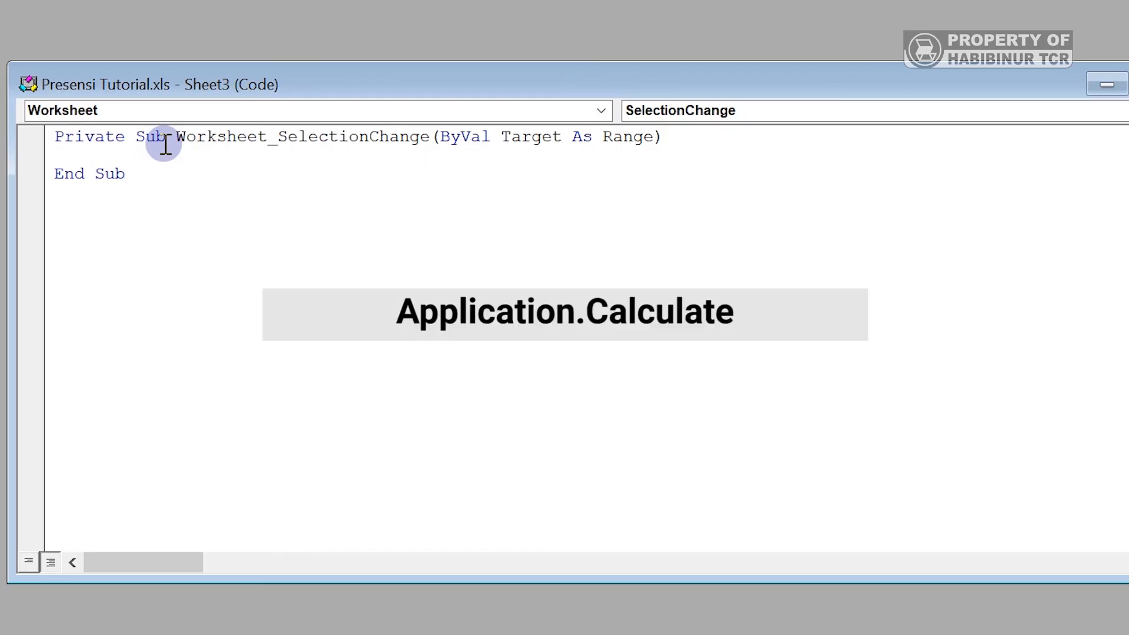
text(A)
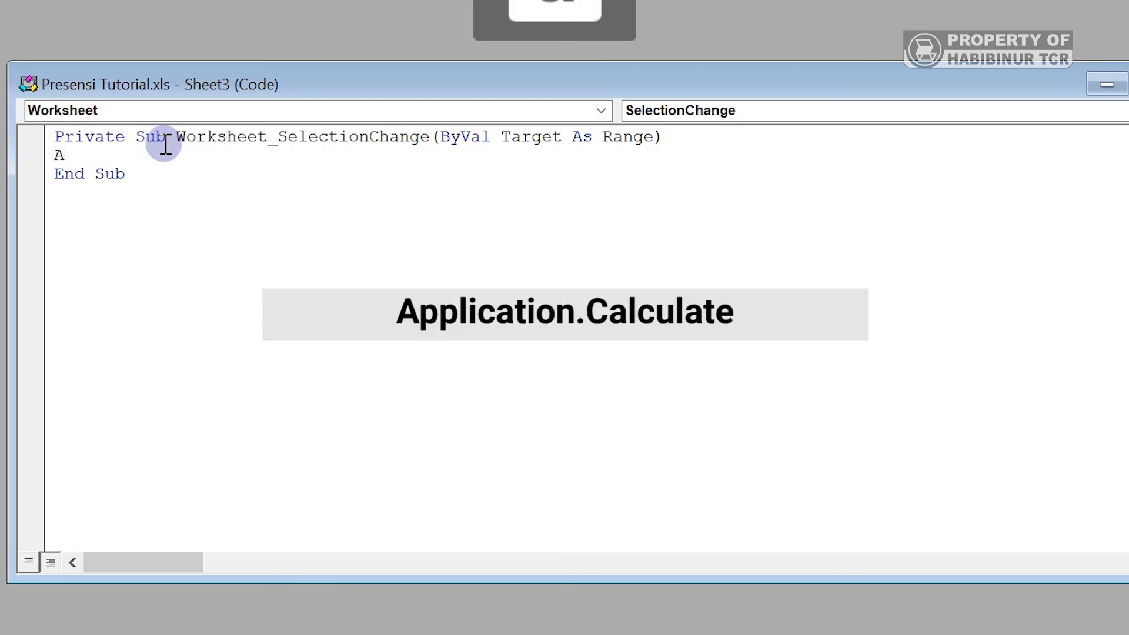
text(pplication.)
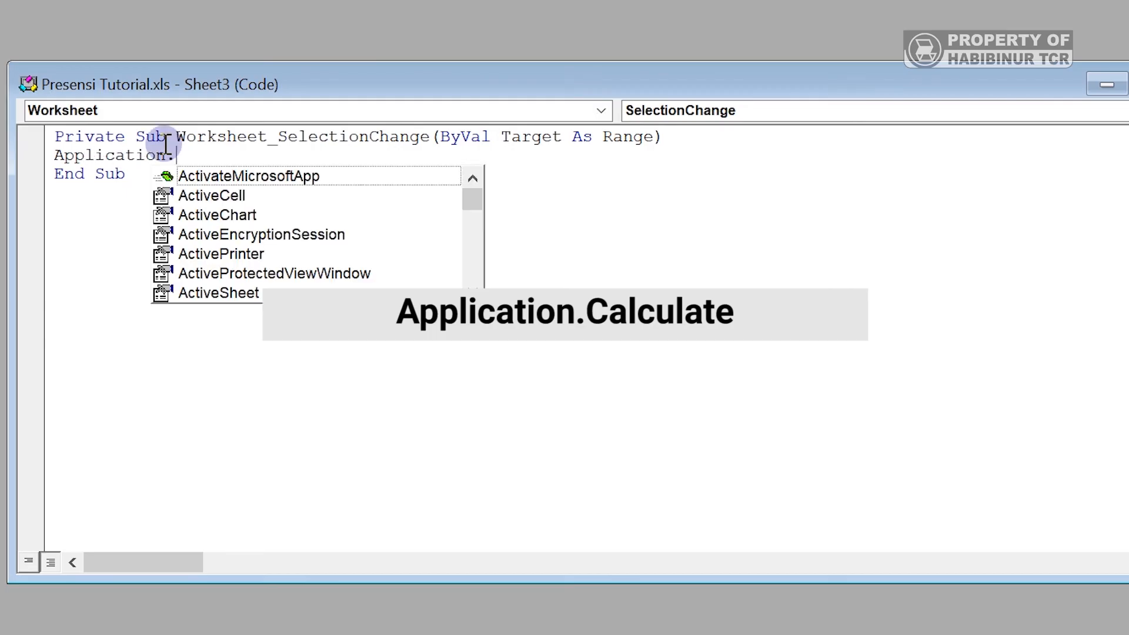
text(calculate)
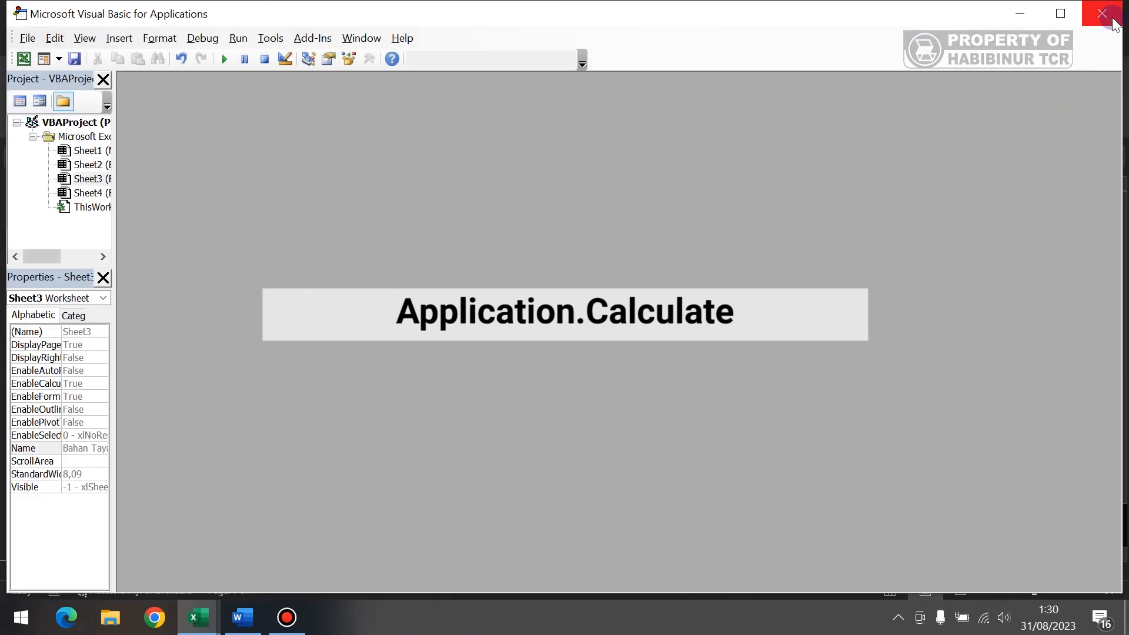
click(1109, 13)
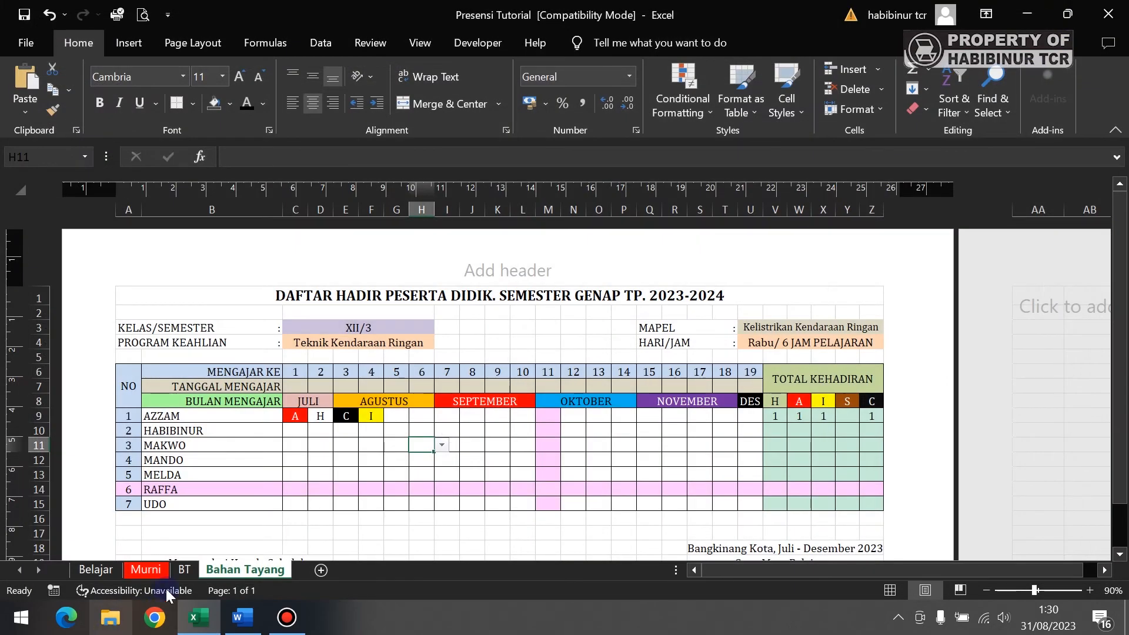
click(354, 453)
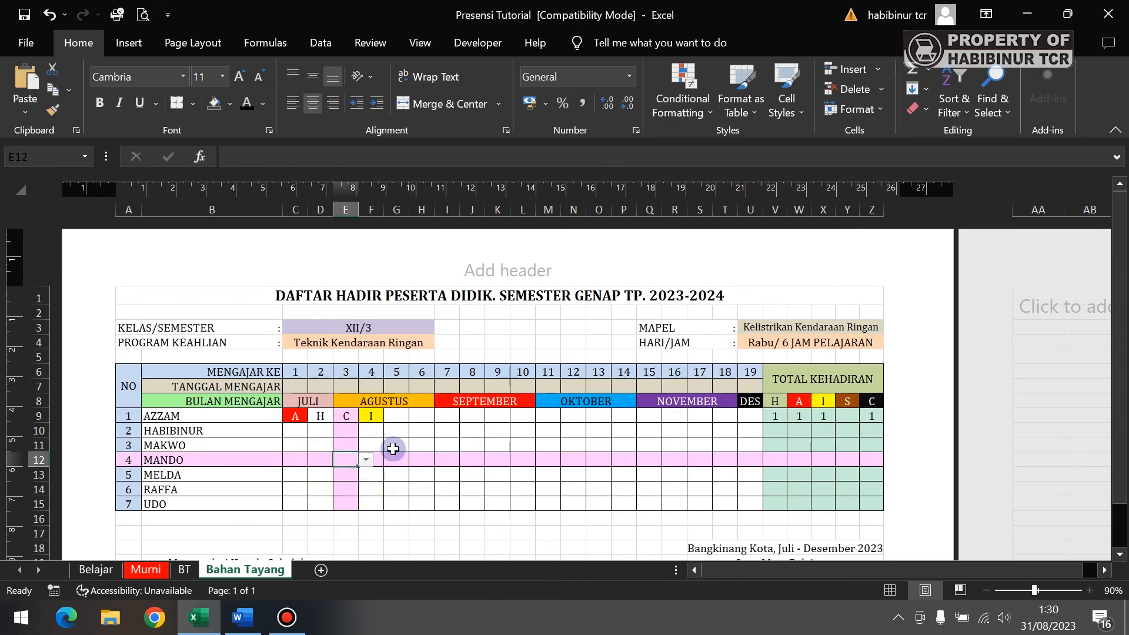
click(431, 476)
click(513, 448)
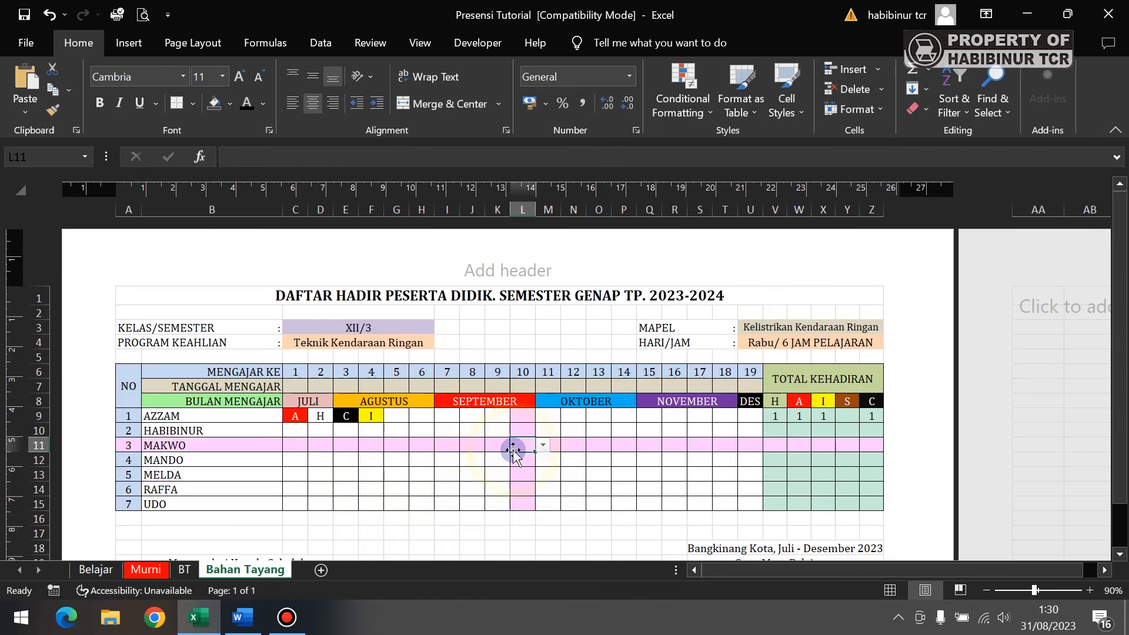
click(556, 488)
click(444, 463)
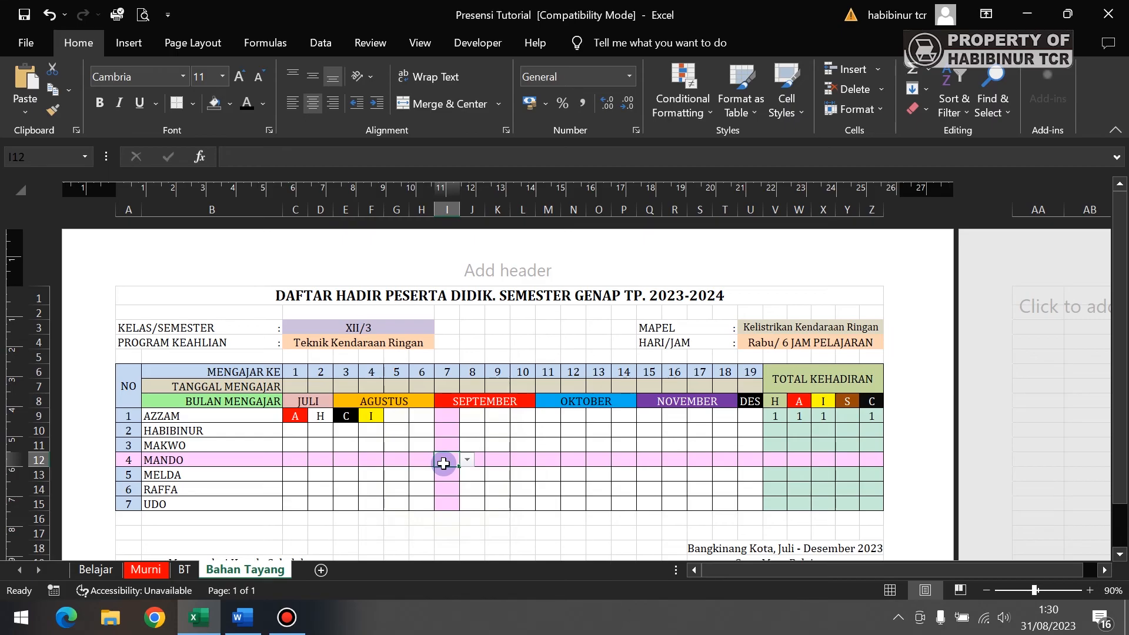
click(503, 462)
click(512, 476)
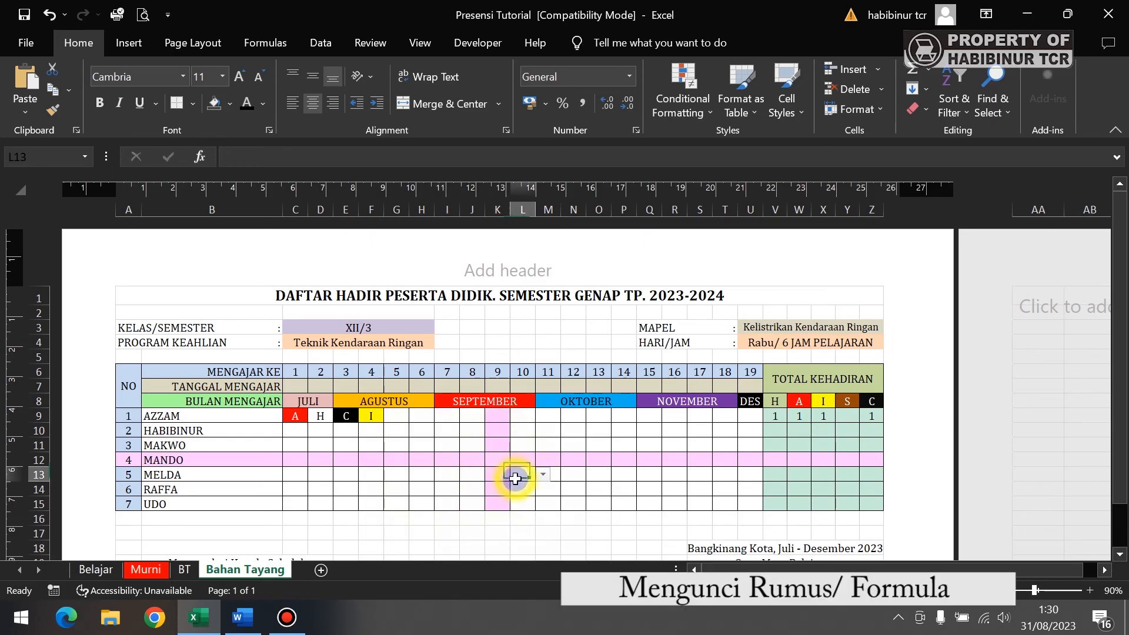
- Review the COUNTIF formula in V9 and select the TOTAL KEHADIRAN block V6:Z15
click(775, 415)
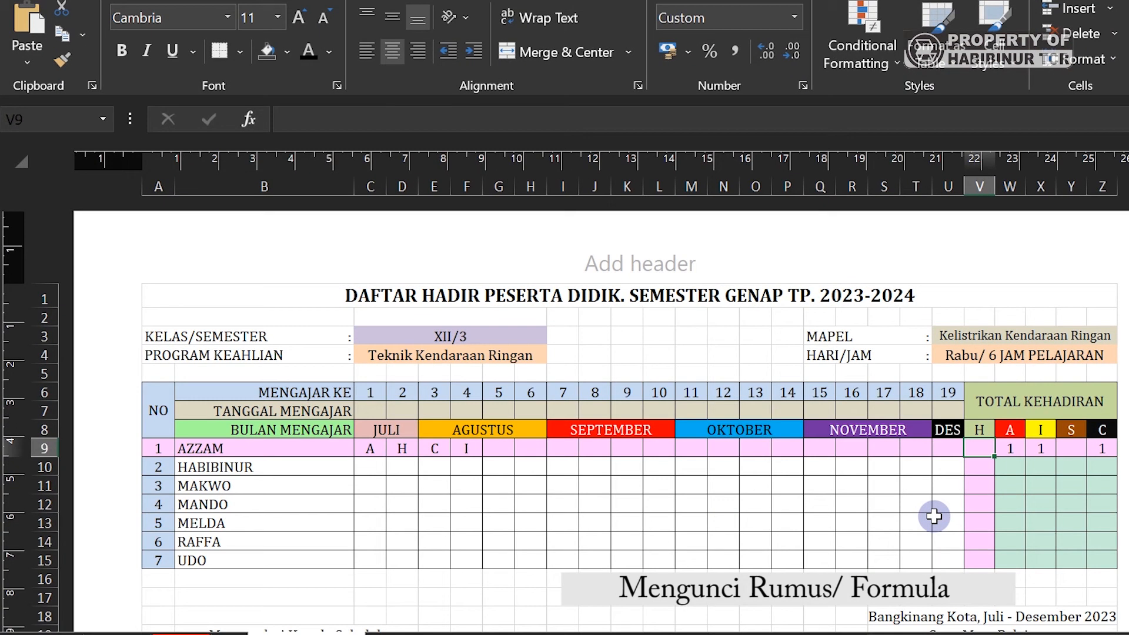
click(740, 470)
click(986, 453)
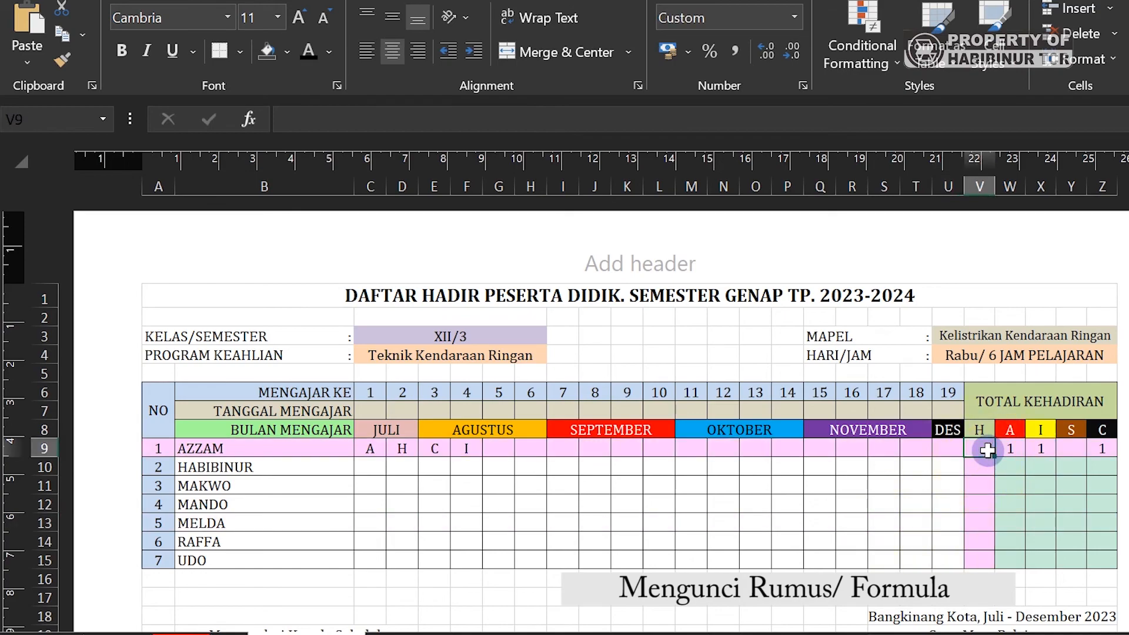
click(987, 450)
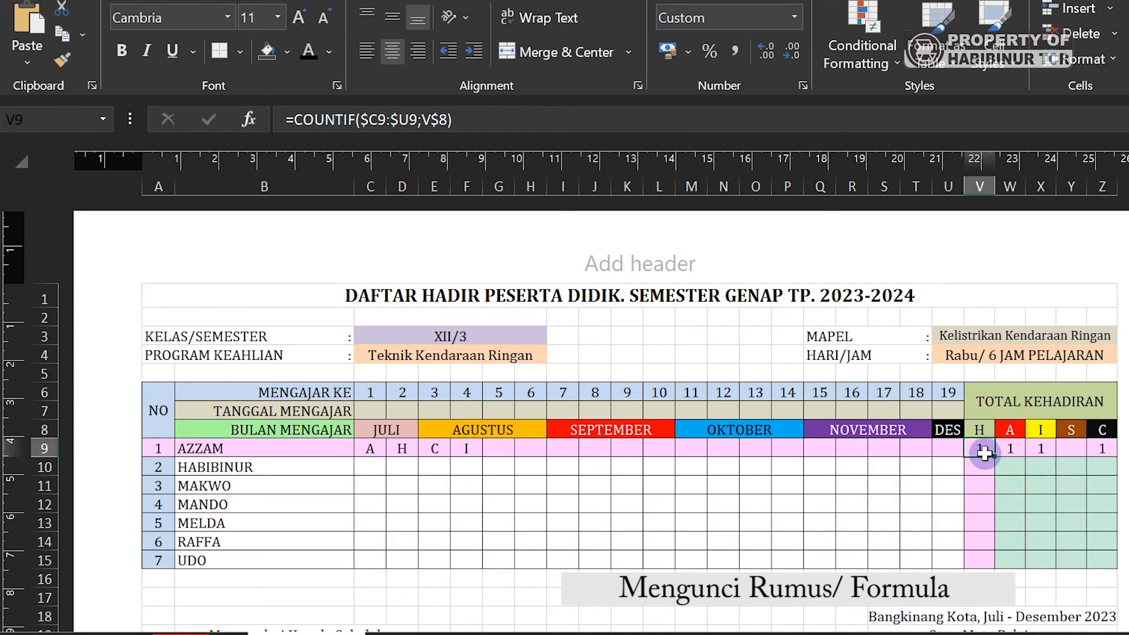
drag(1006, 402, 1004, 558)
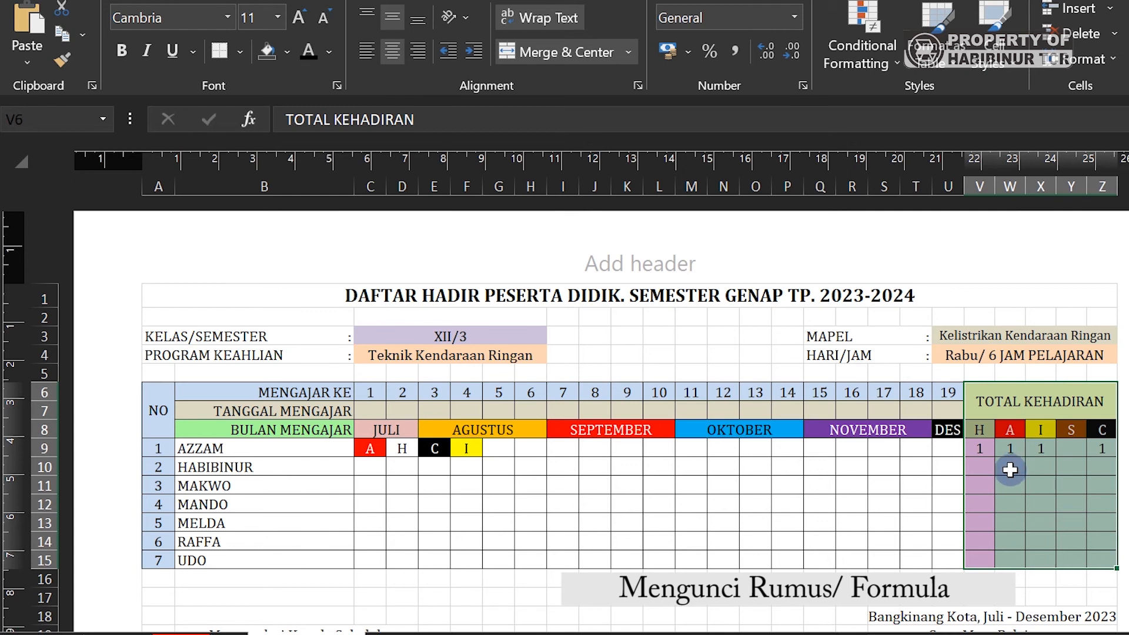
- Select the entire worksheet and clear the Locked protection setting for every cell
click(23, 160)
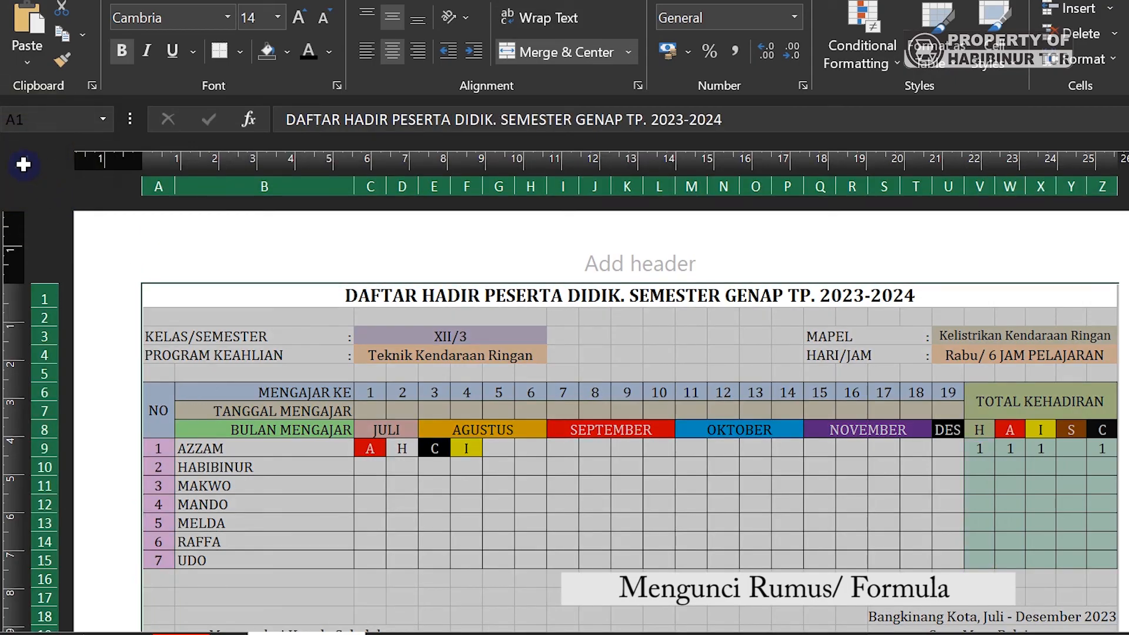
click(592, 447)
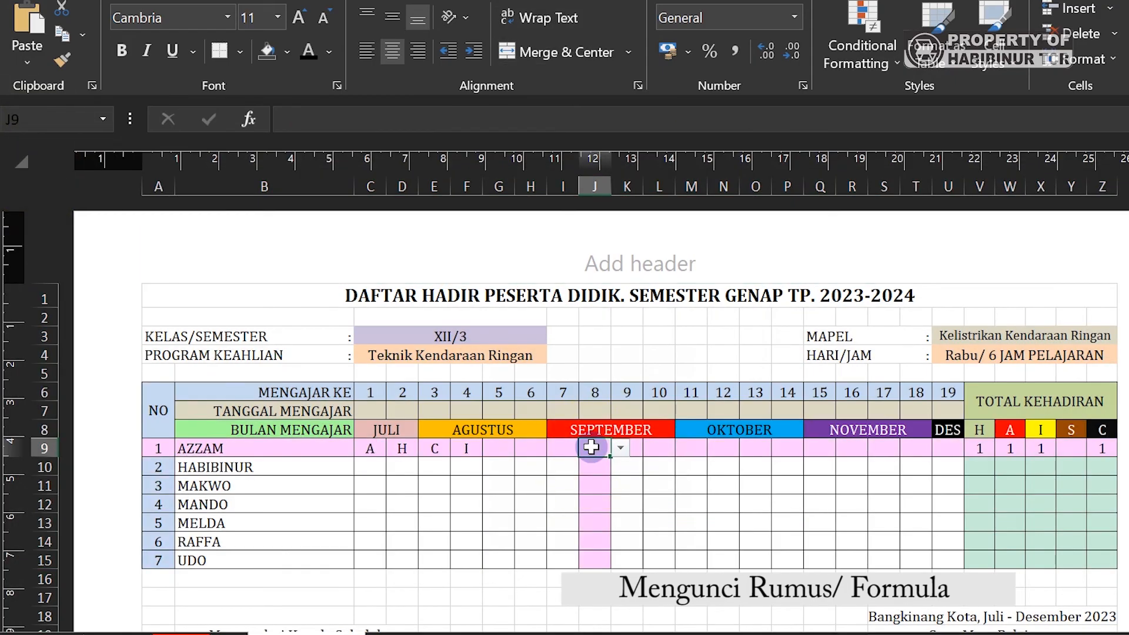
key(ctrl+a)
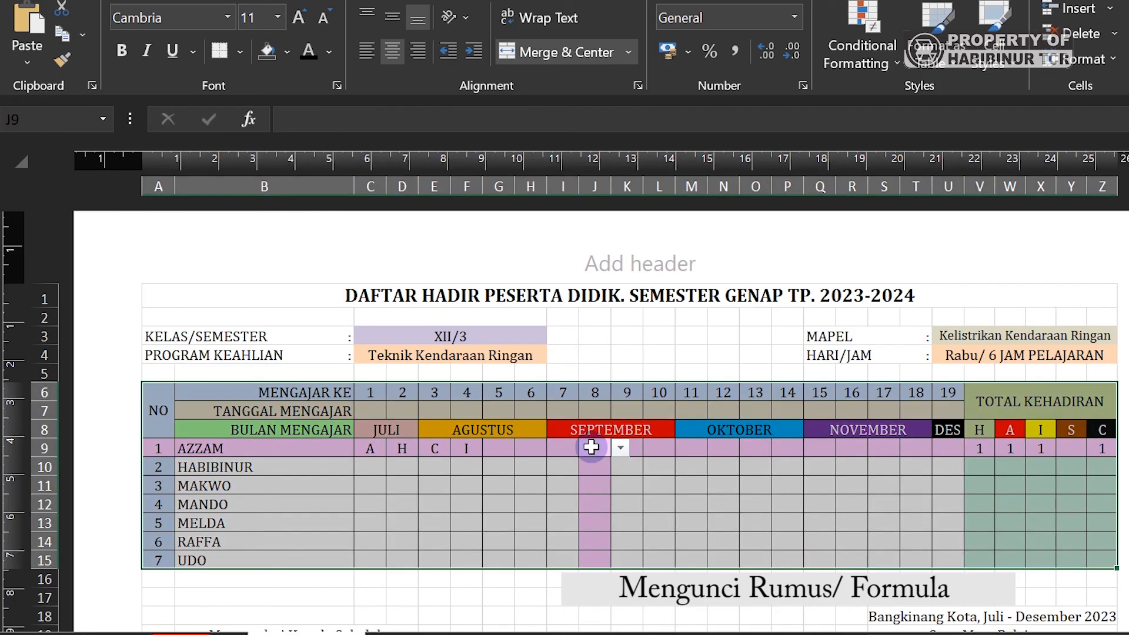
key(ctrl+a)
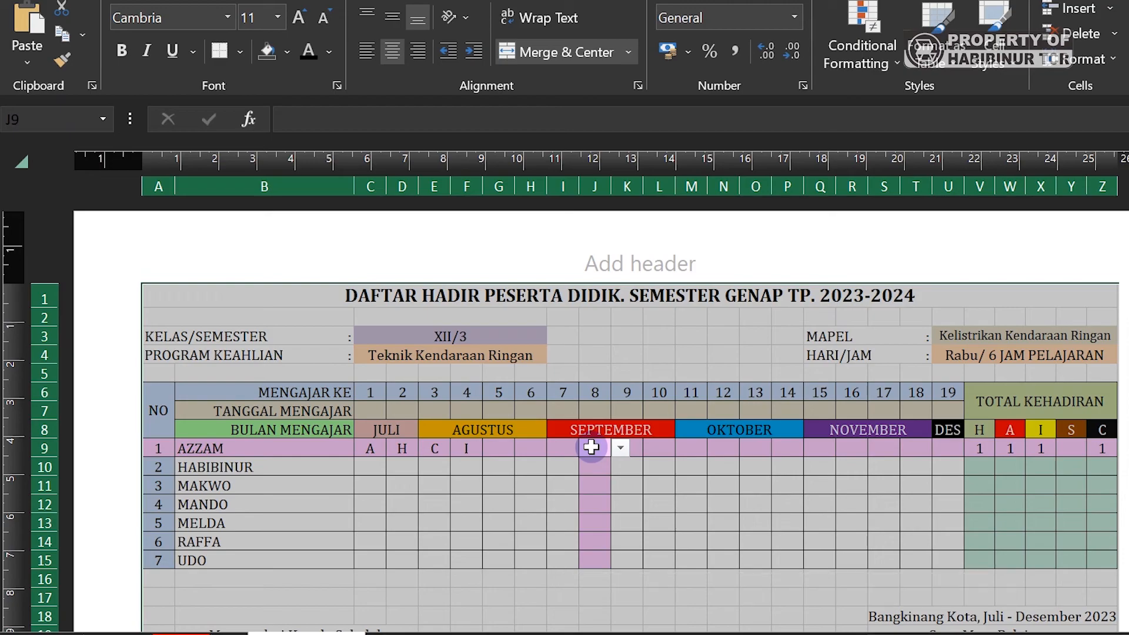
right_click(619, 454)
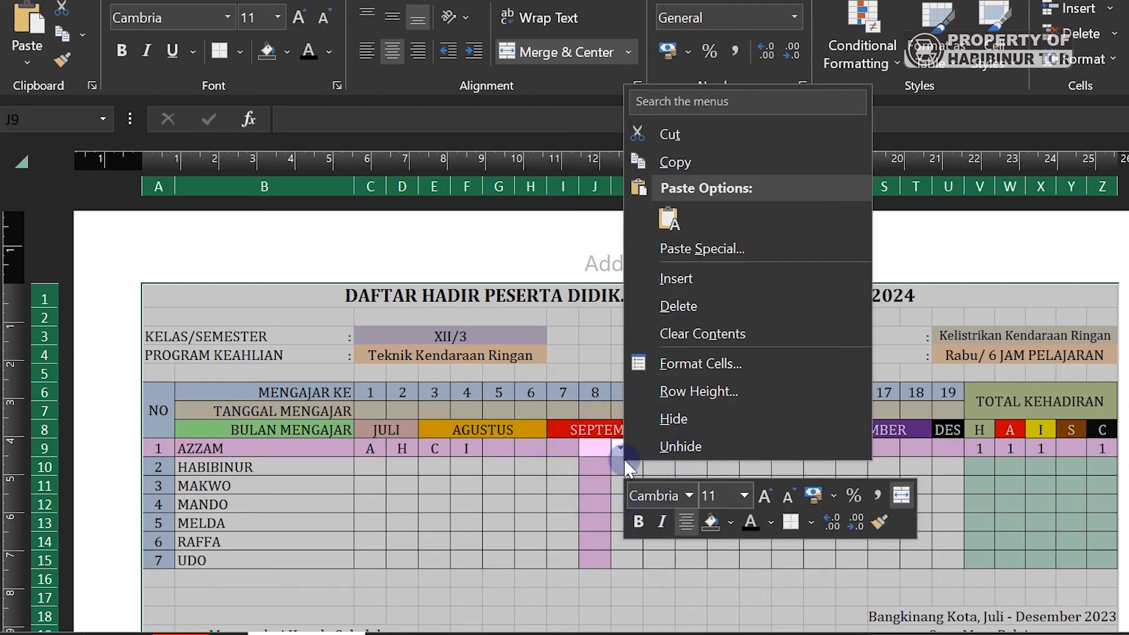
click(700, 363)
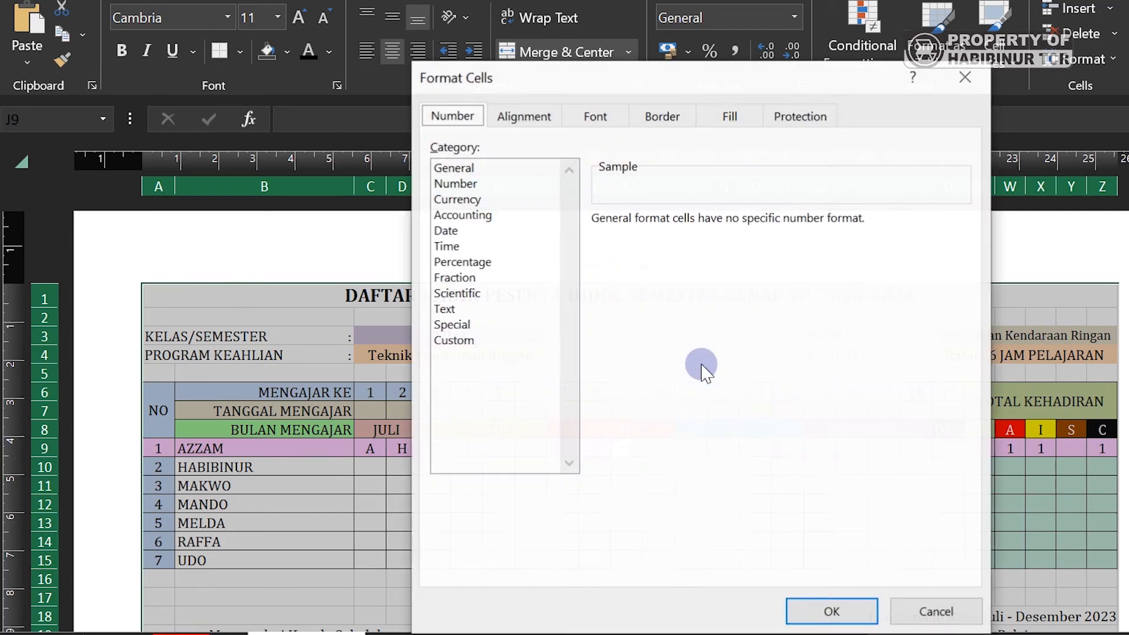
click(804, 116)
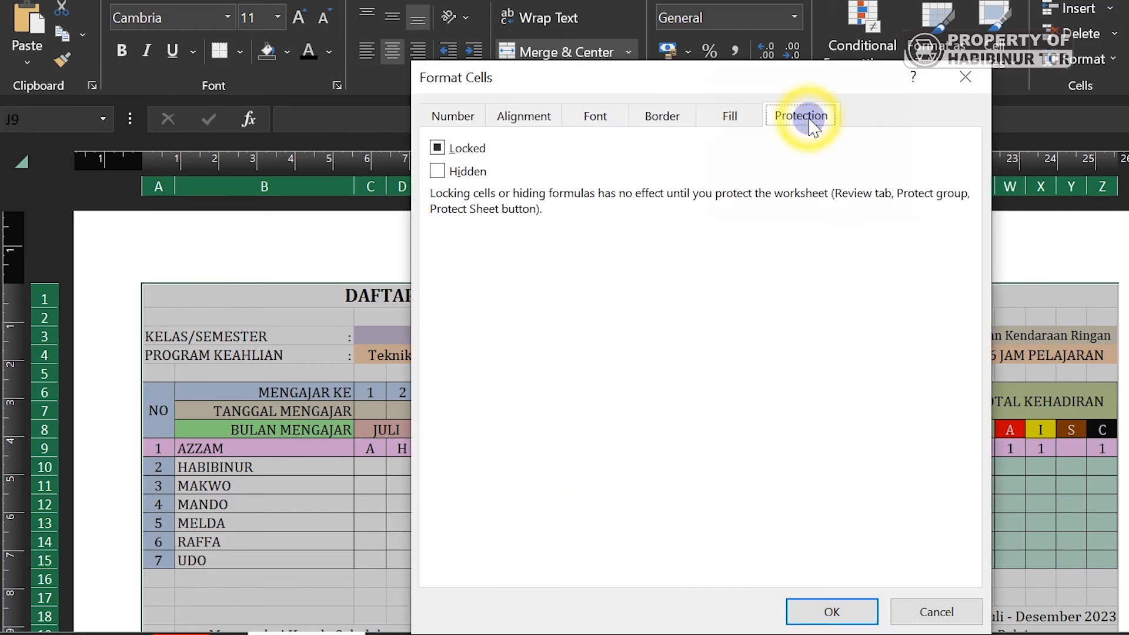
click(466, 148)
click(466, 147)
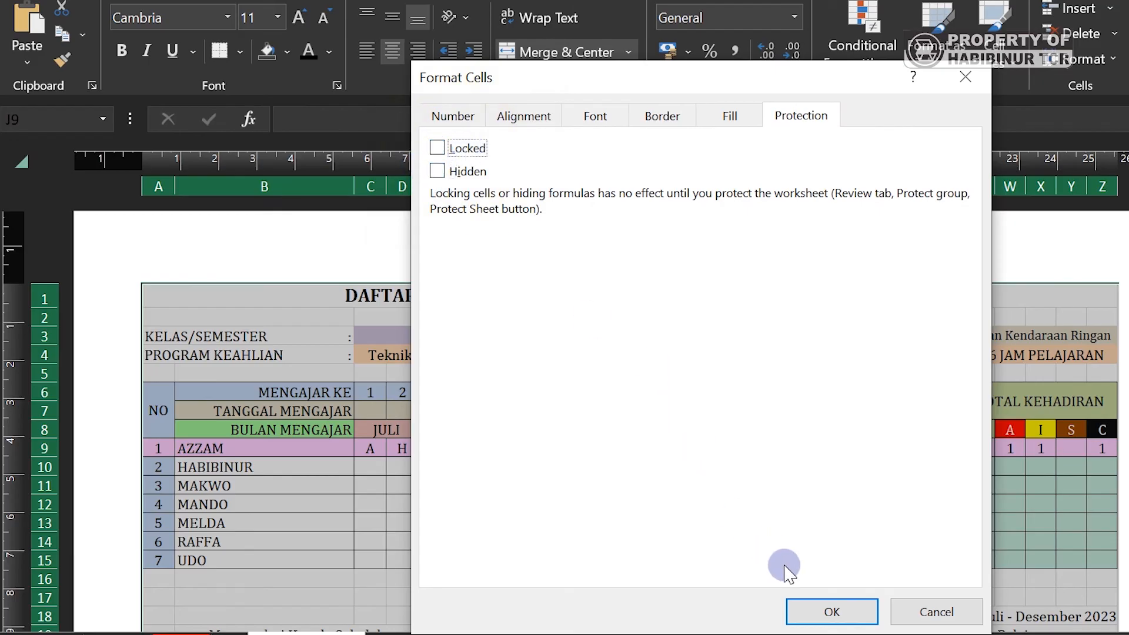
click(831, 613)
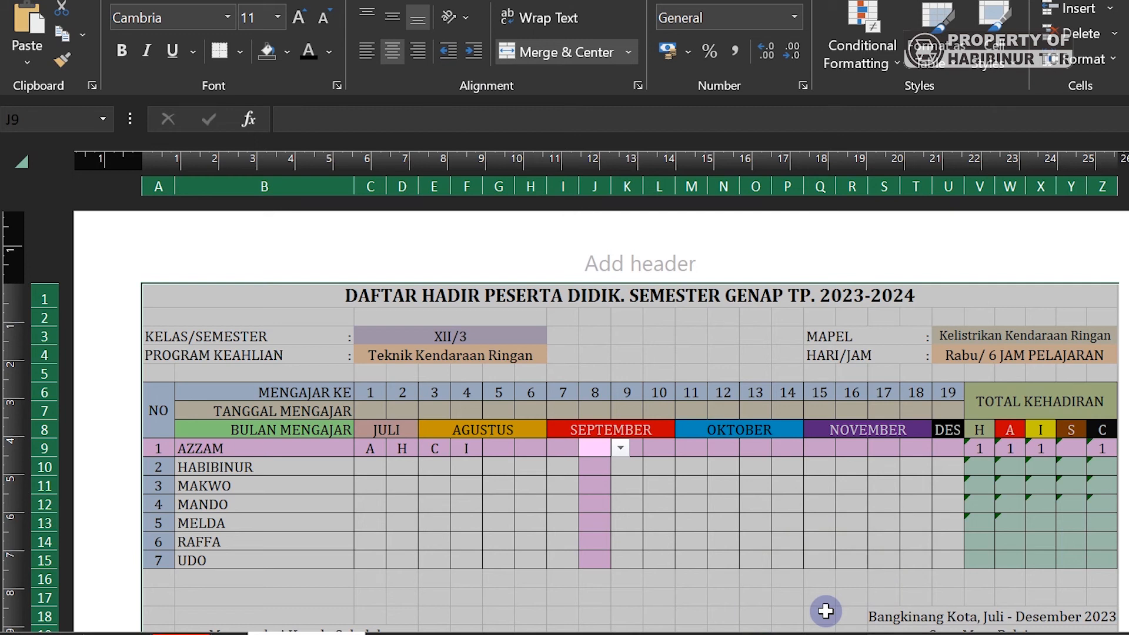
- Set the V6:Z15 totals block to both Locked and Hidden in Format Cells Protection
click(974, 480)
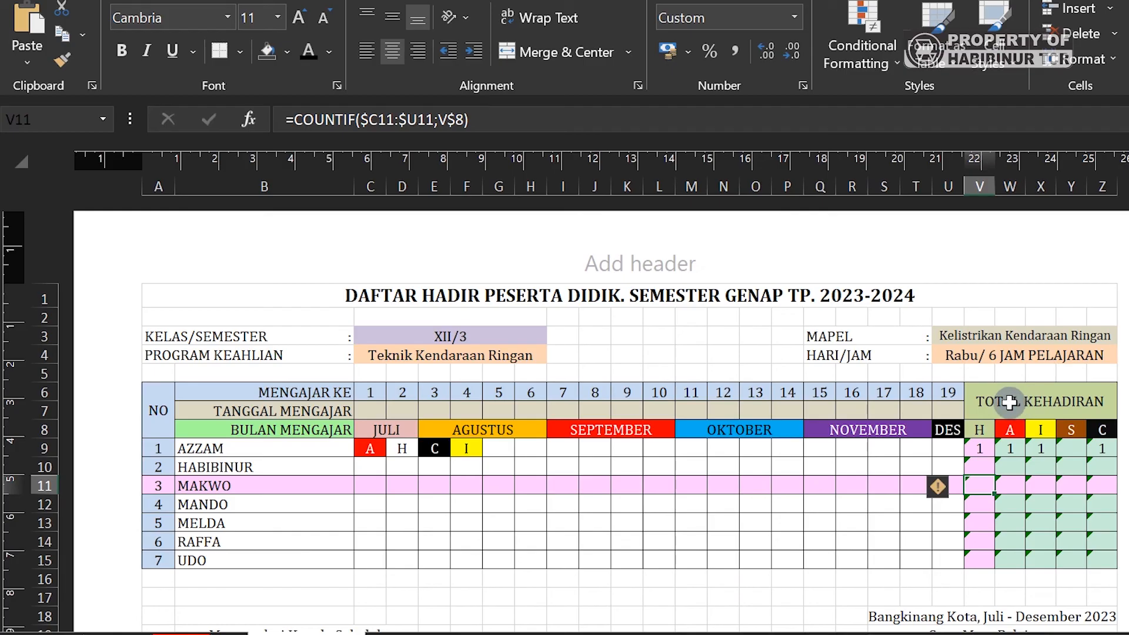
drag(1010, 403, 1005, 557)
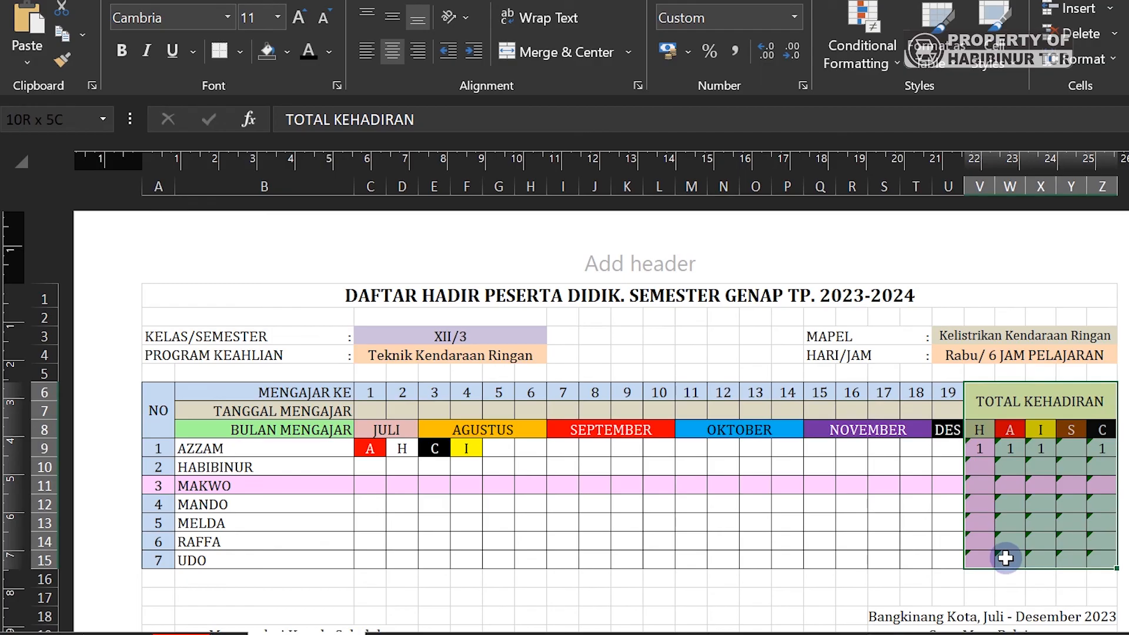
drag(1005, 557, 1004, 558)
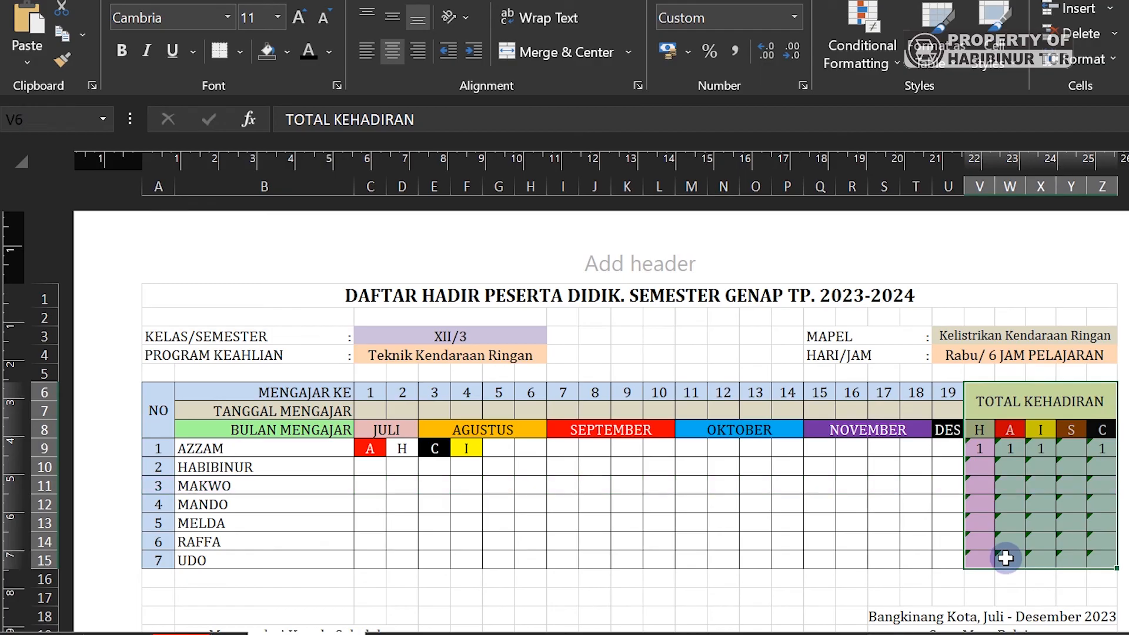
right_click(1036, 523)
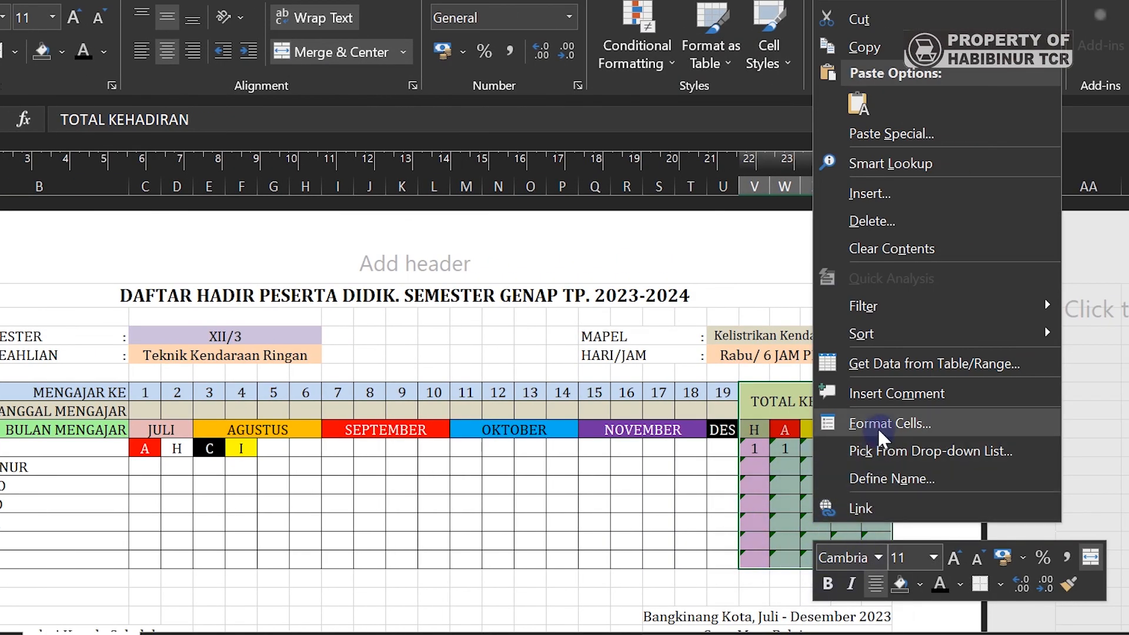
click(880, 428)
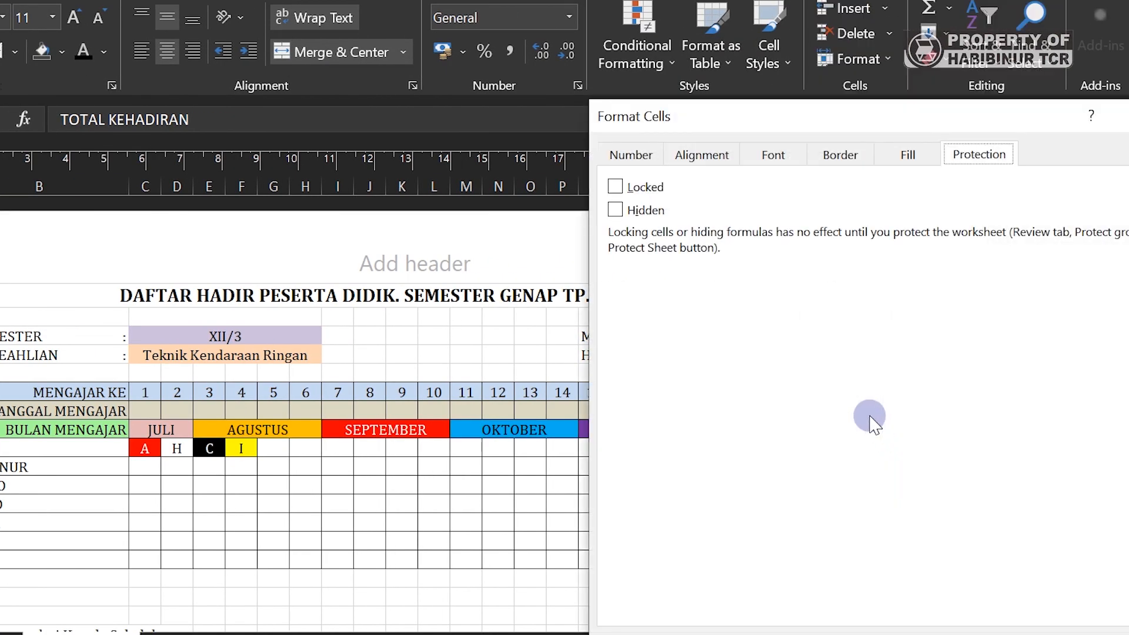
click(640, 185)
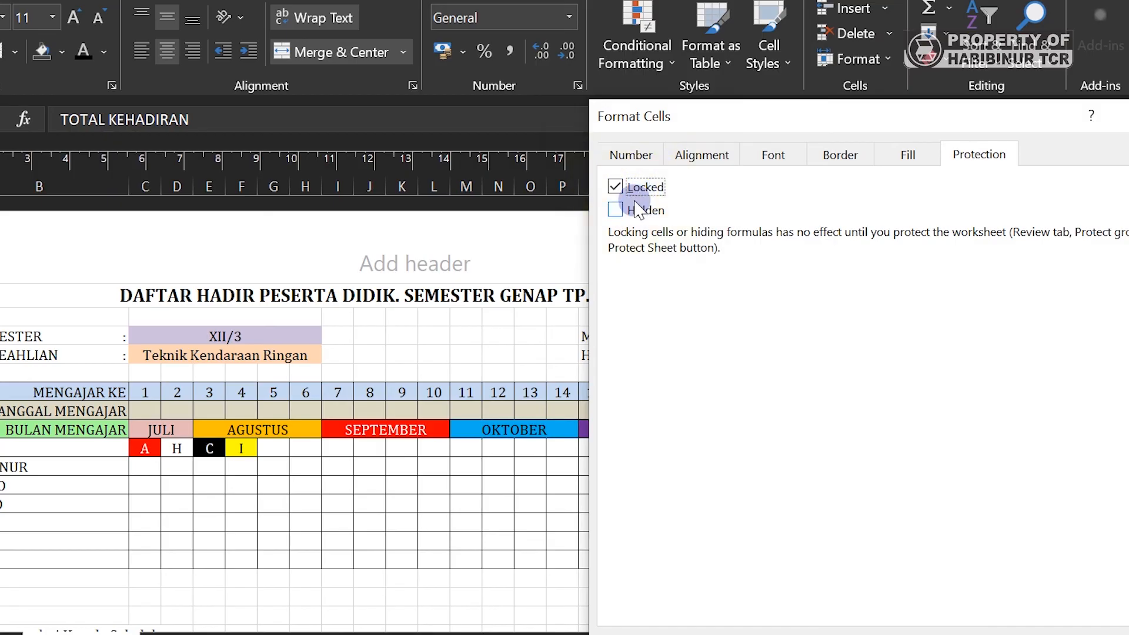
click(637, 213)
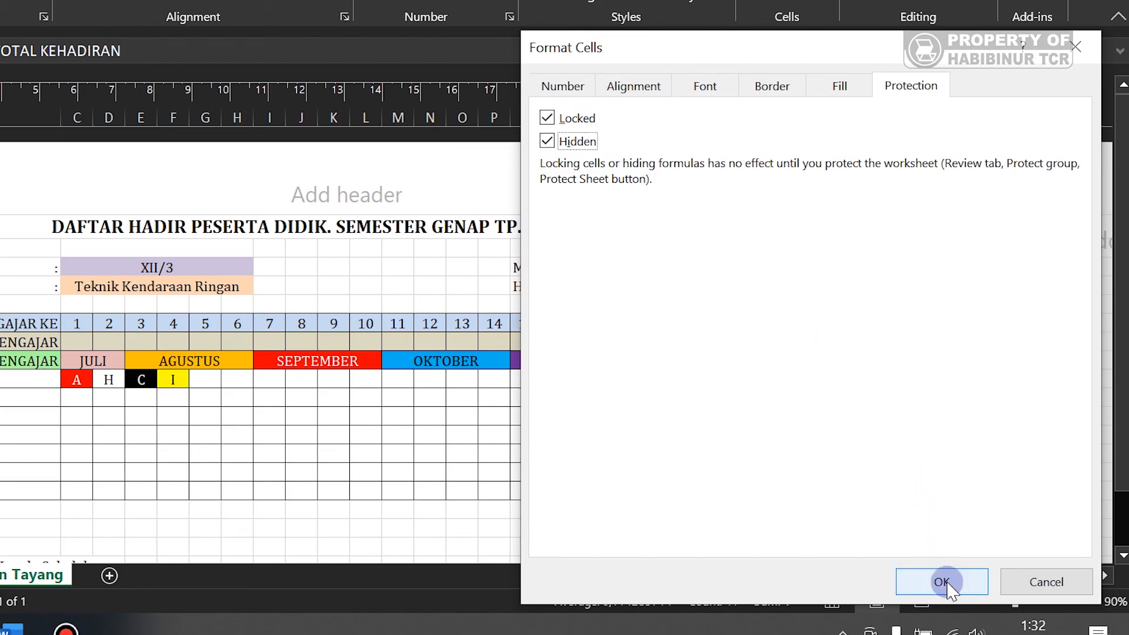
click(942, 582)
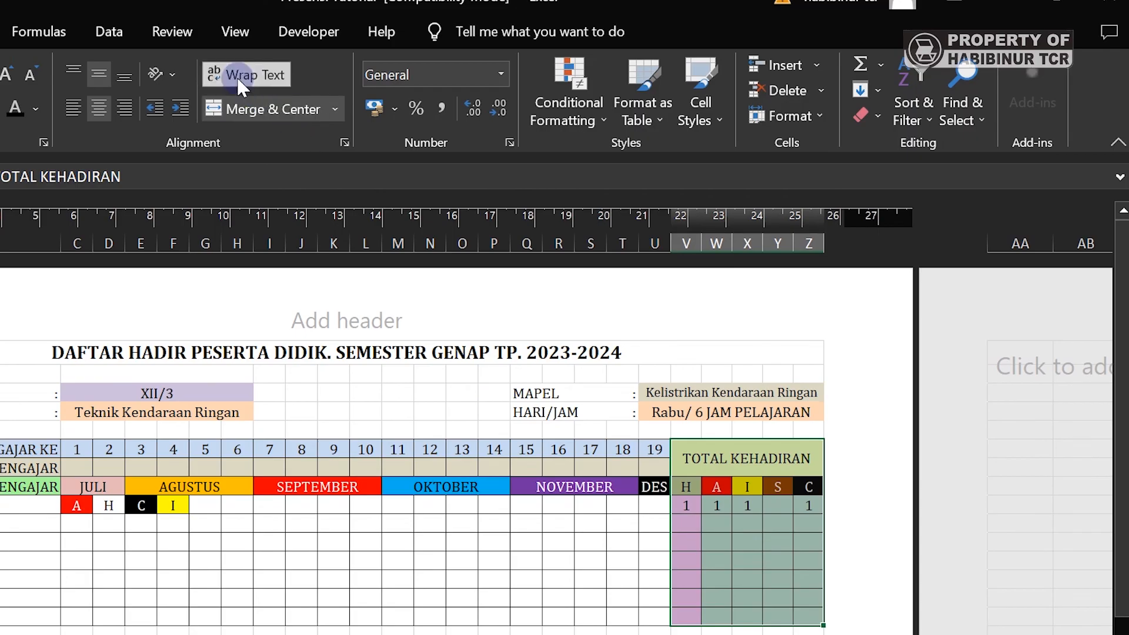
- Apply Protect Sheet from the Review tab with a password, entering it twice
click(175, 33)
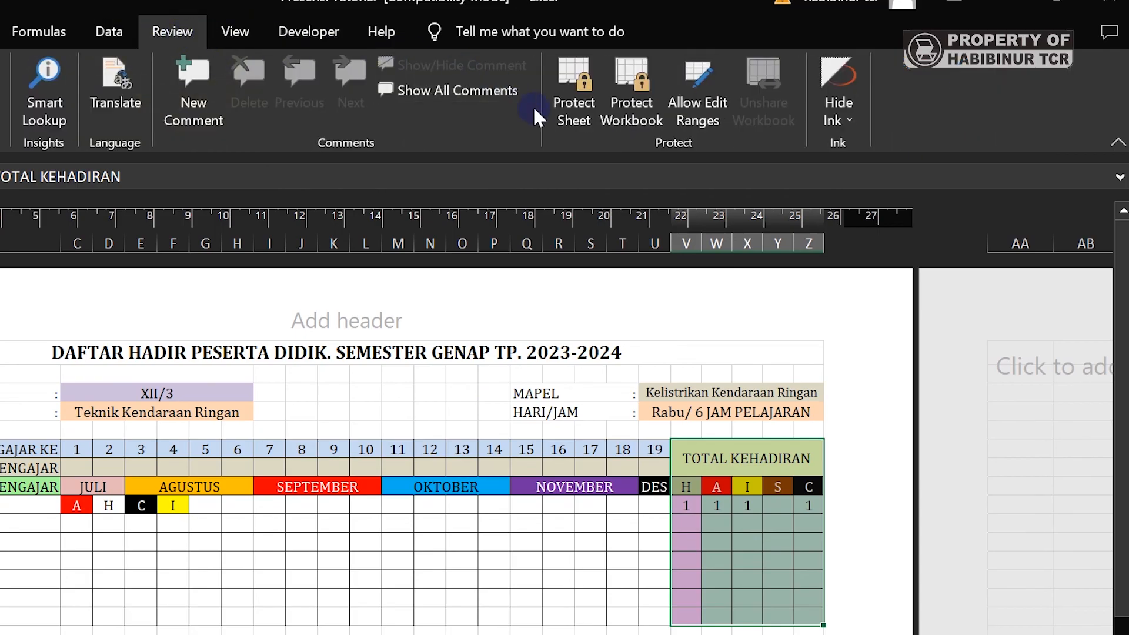
click(576, 111)
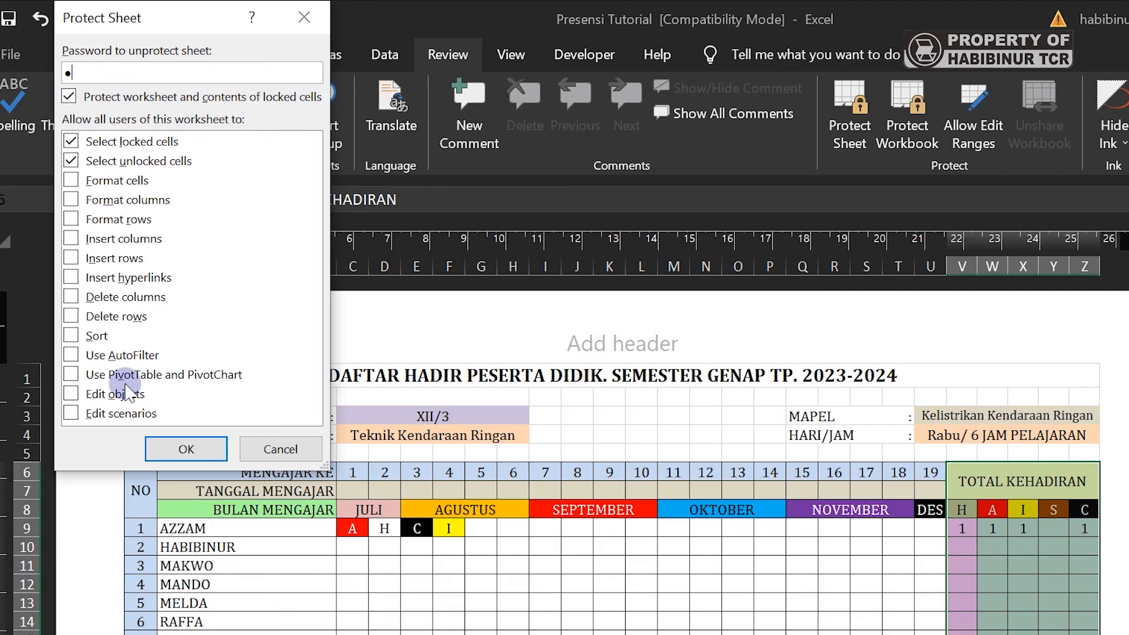
click(167, 449)
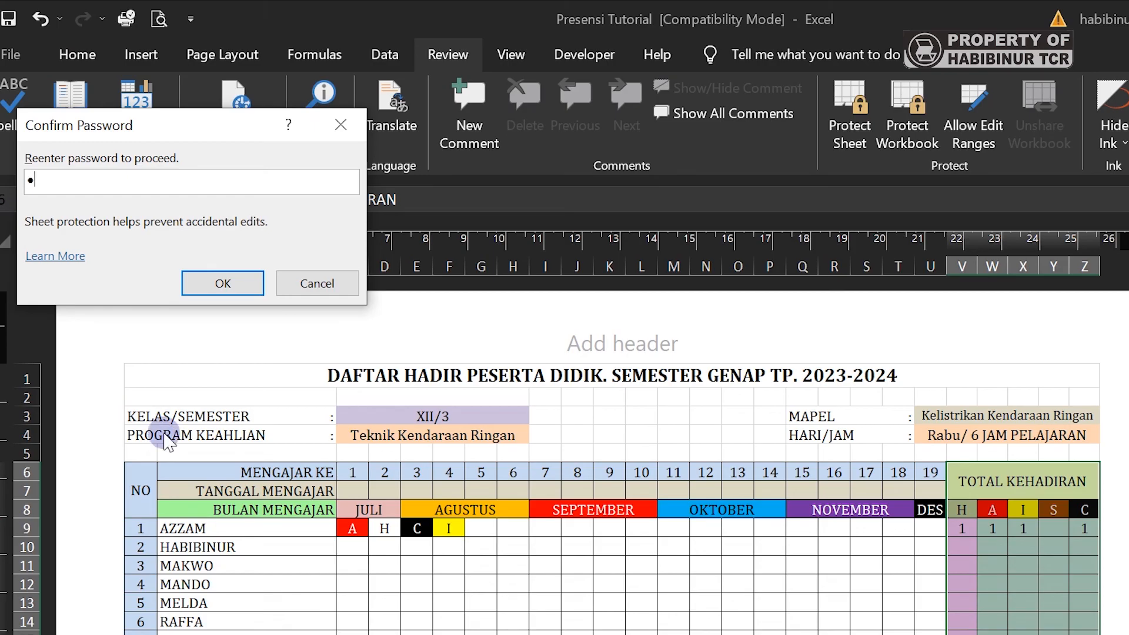
click(214, 285)
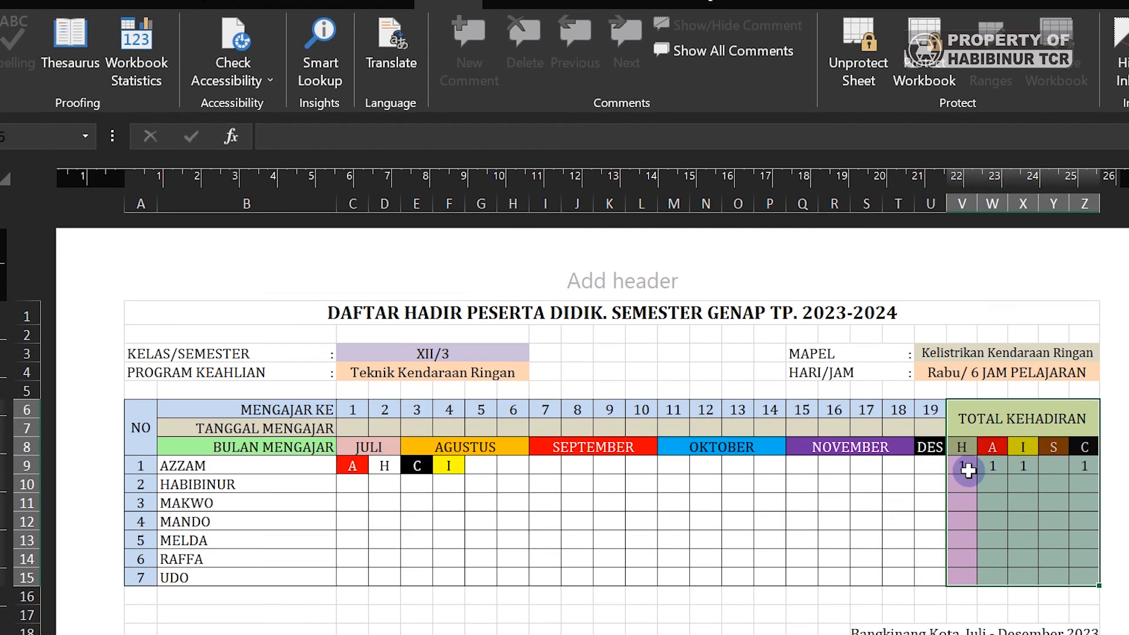
click(963, 529)
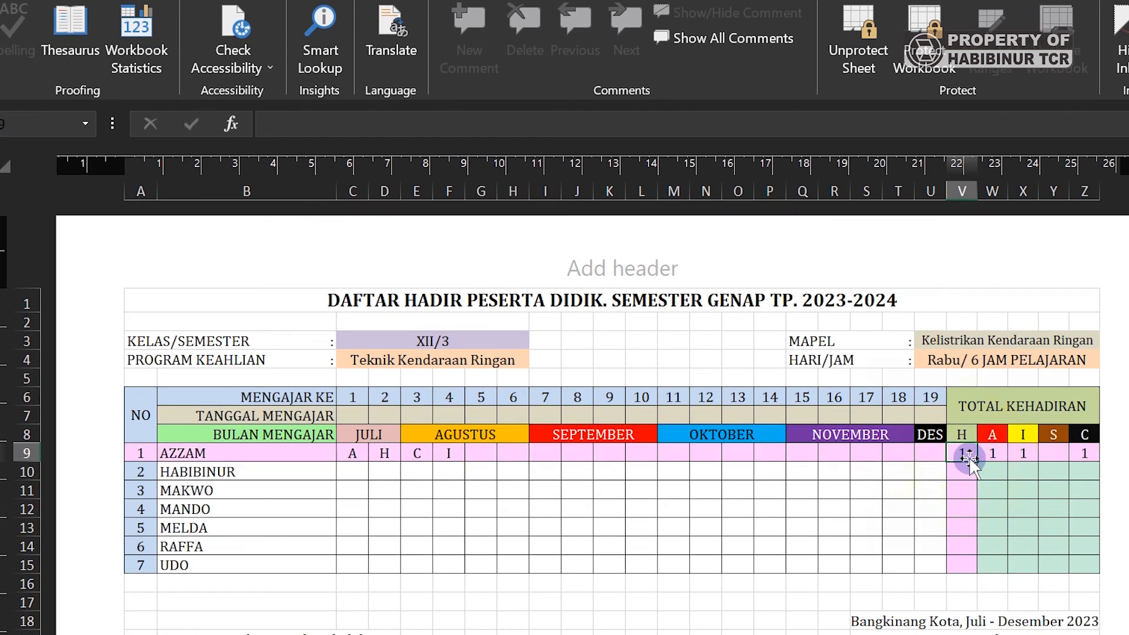
double_click(984, 491)
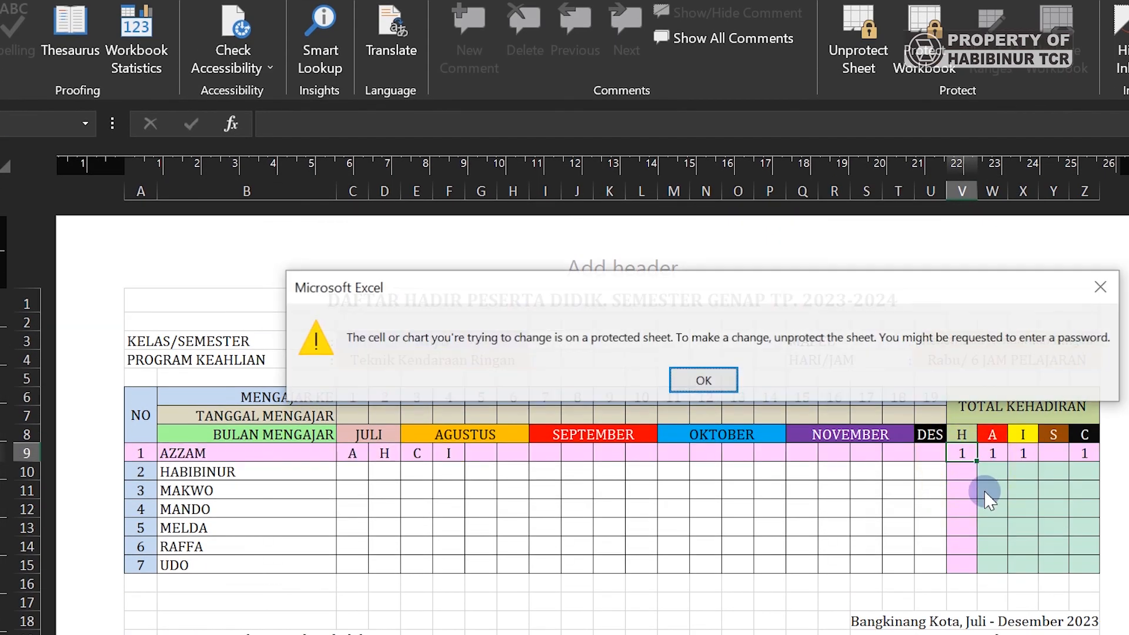
click(716, 381)
click(986, 476)
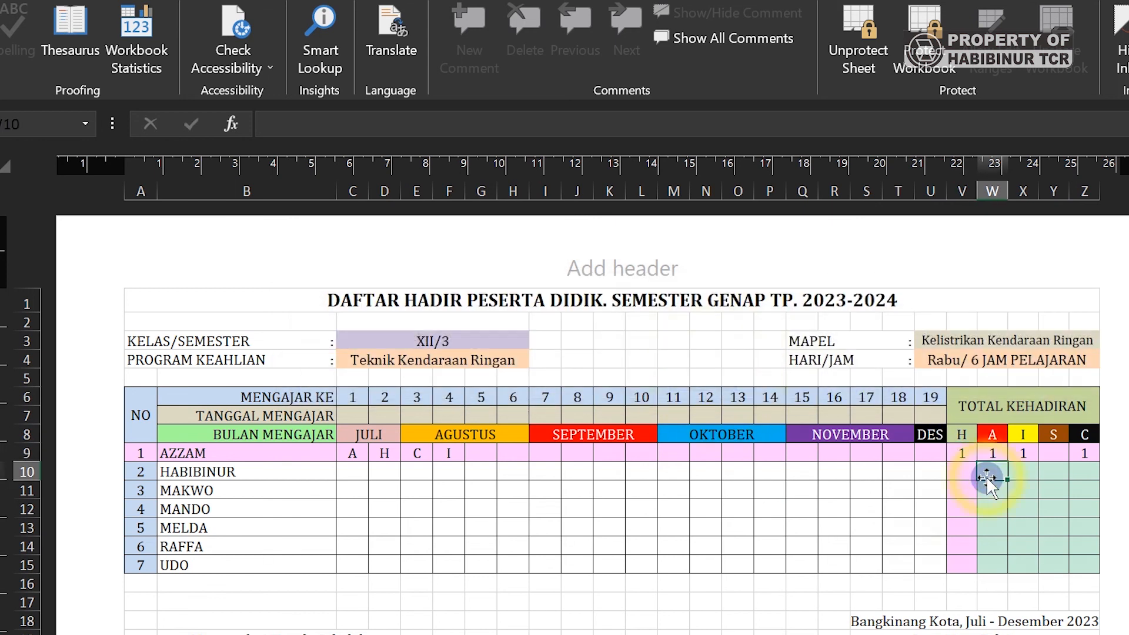
click(986, 476)
click(711, 384)
click(672, 489)
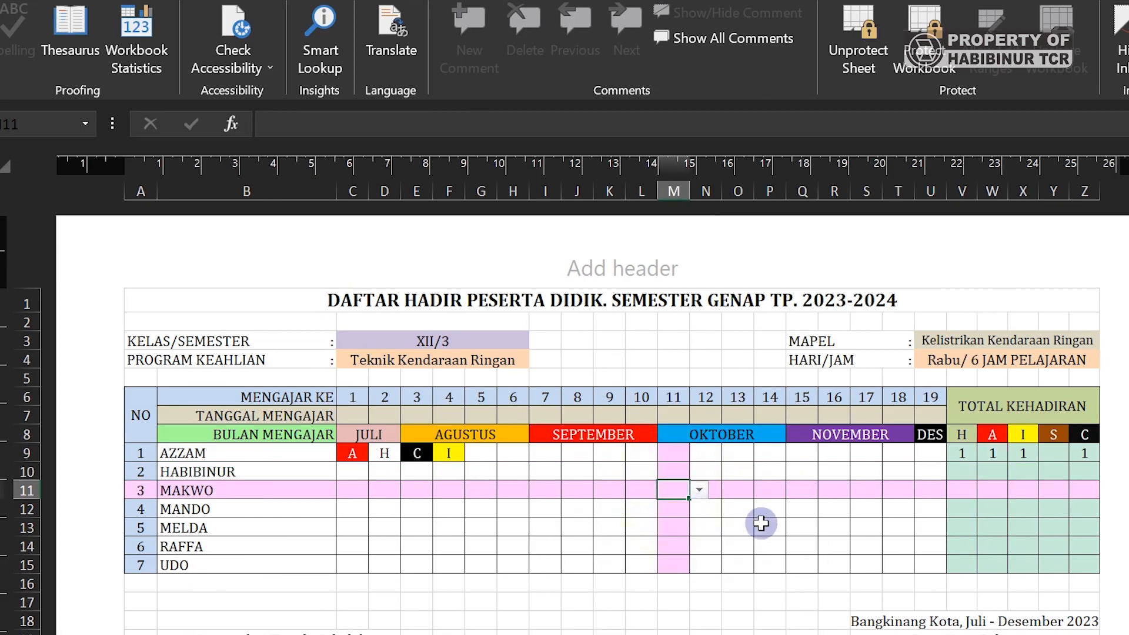
key(Return)
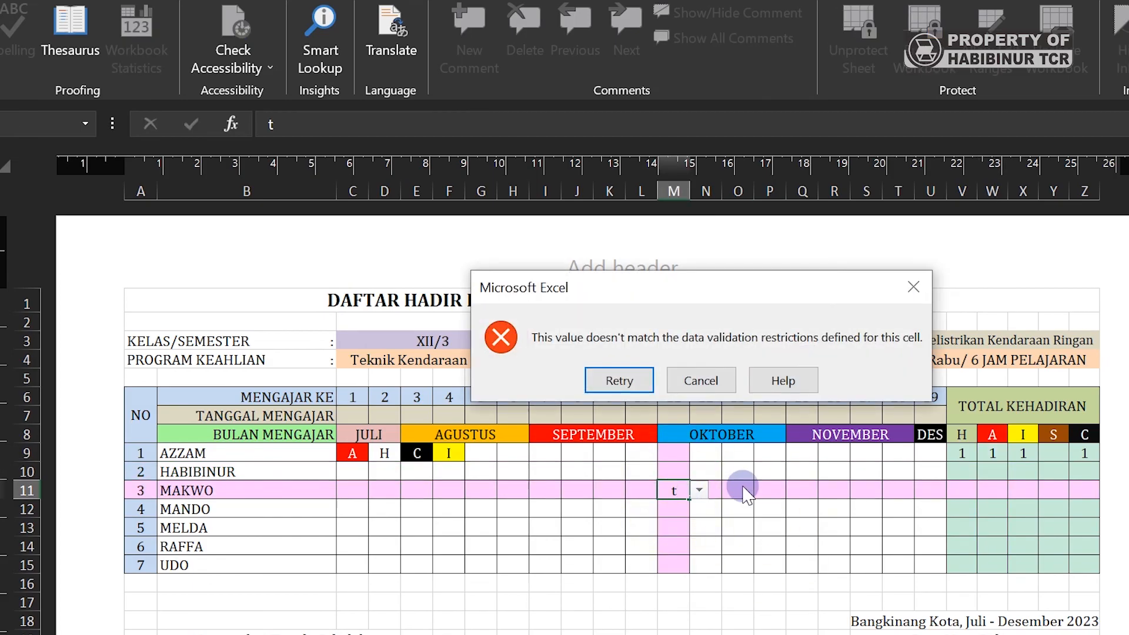
click(711, 381)
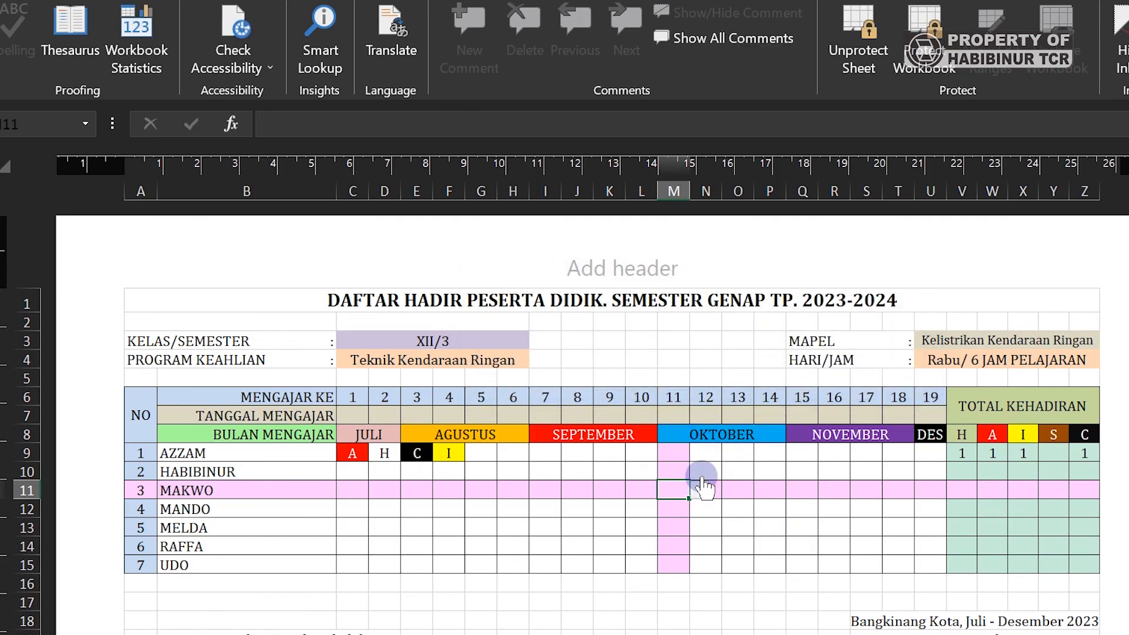
text(h)
key(Return)
- Enter codes H in M11, A in K12, I in M14, S in O12 and C in R13
click(702, 380)
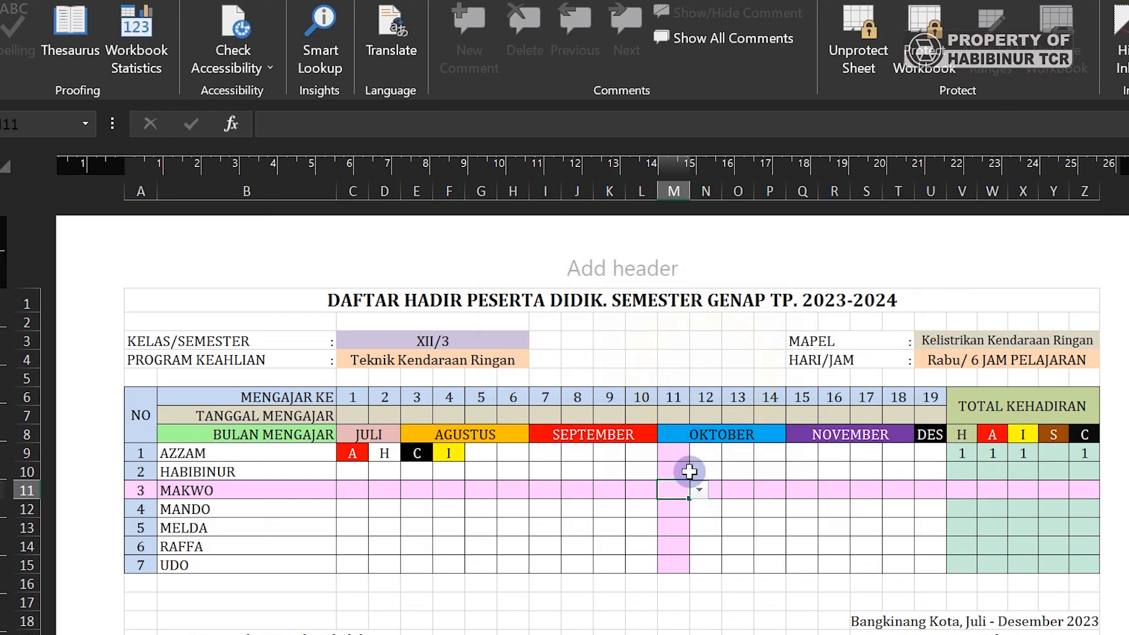
text(H)
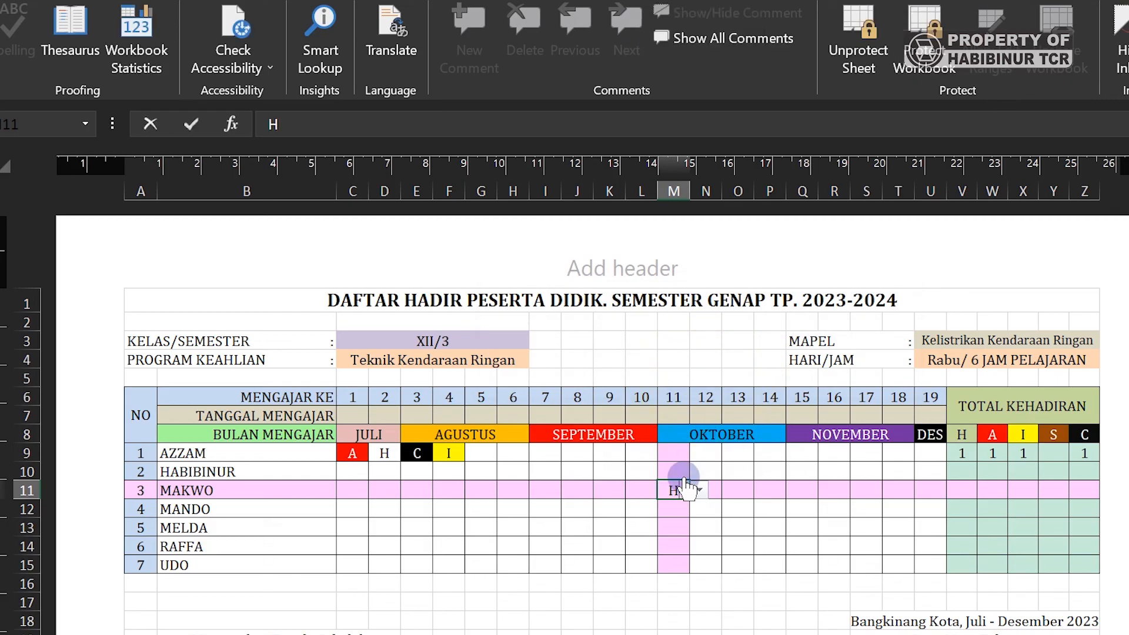
click(613, 514)
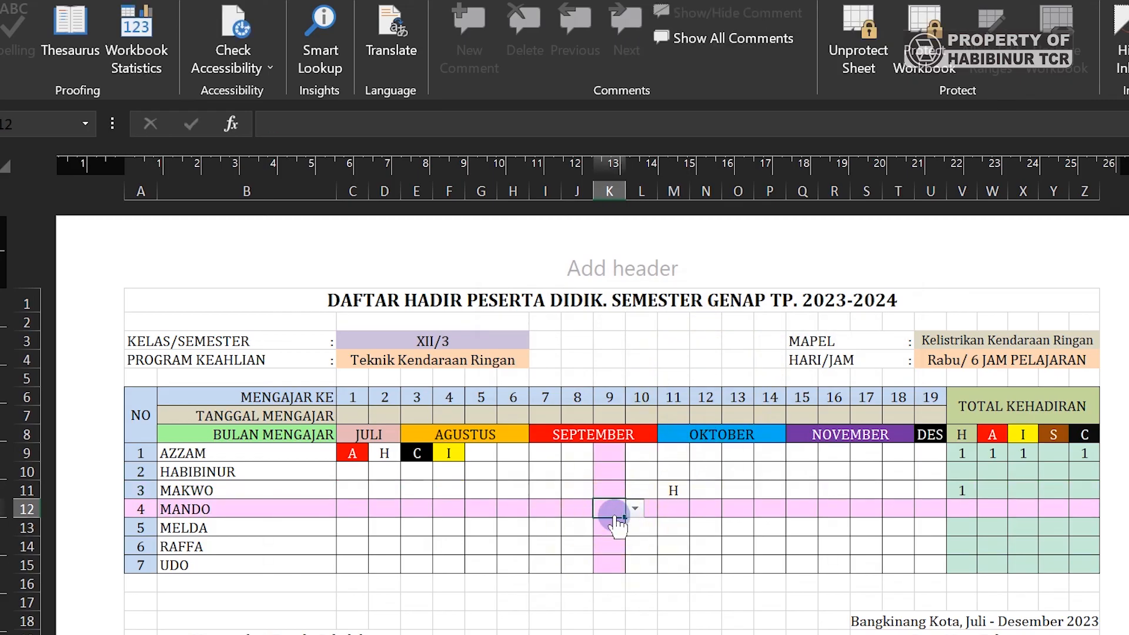
text(A)
click(671, 548)
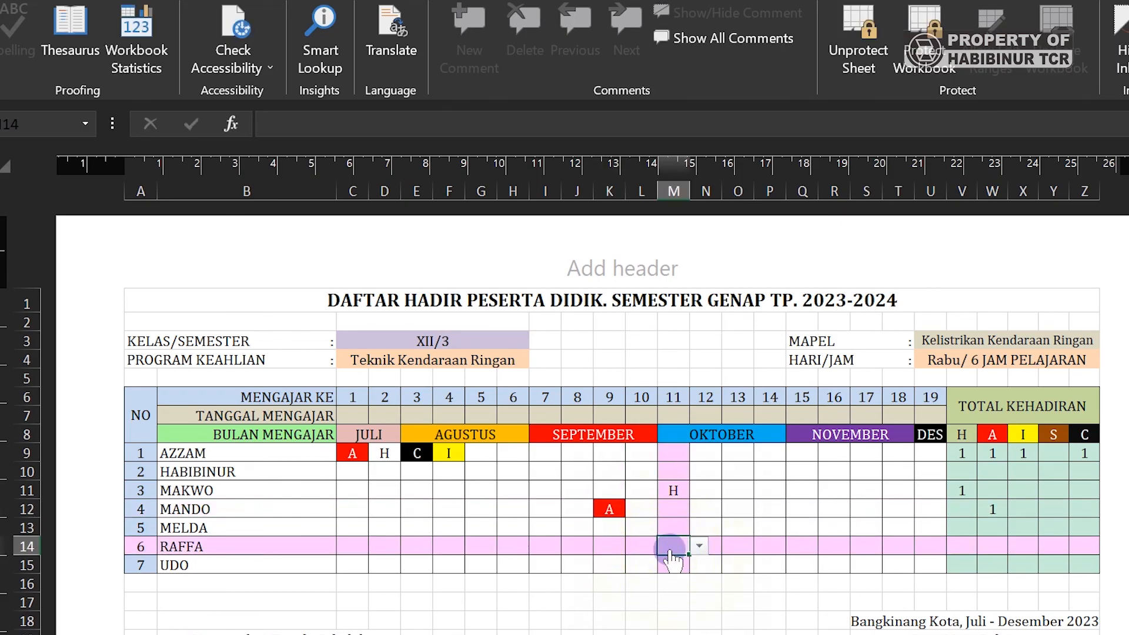
text(I)
click(744, 510)
text(S)
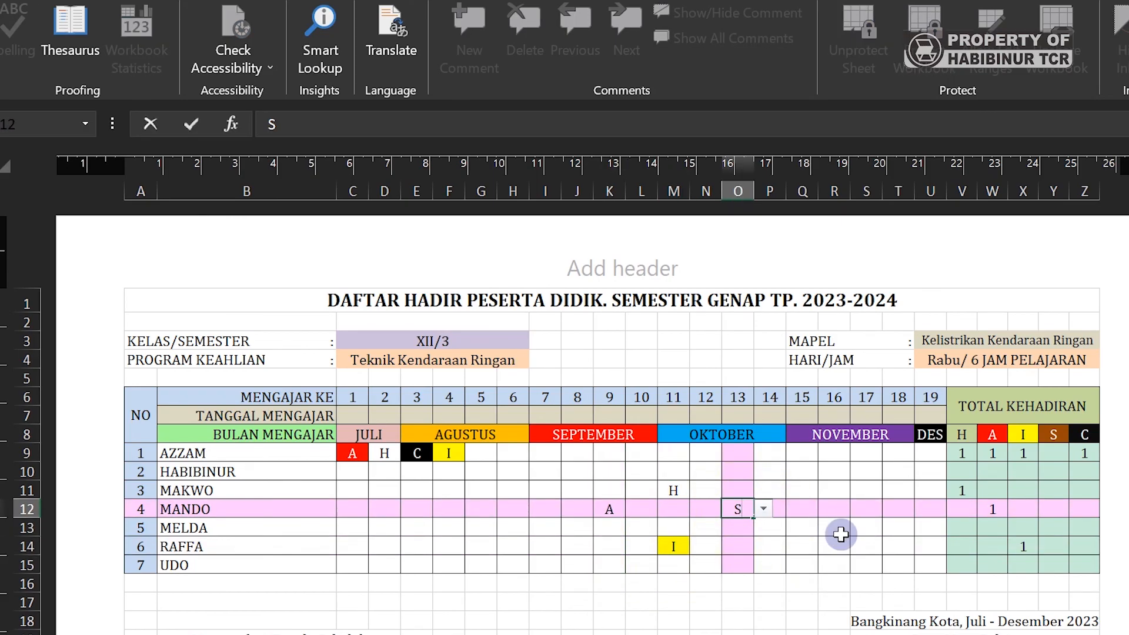
click(842, 533)
text(C)
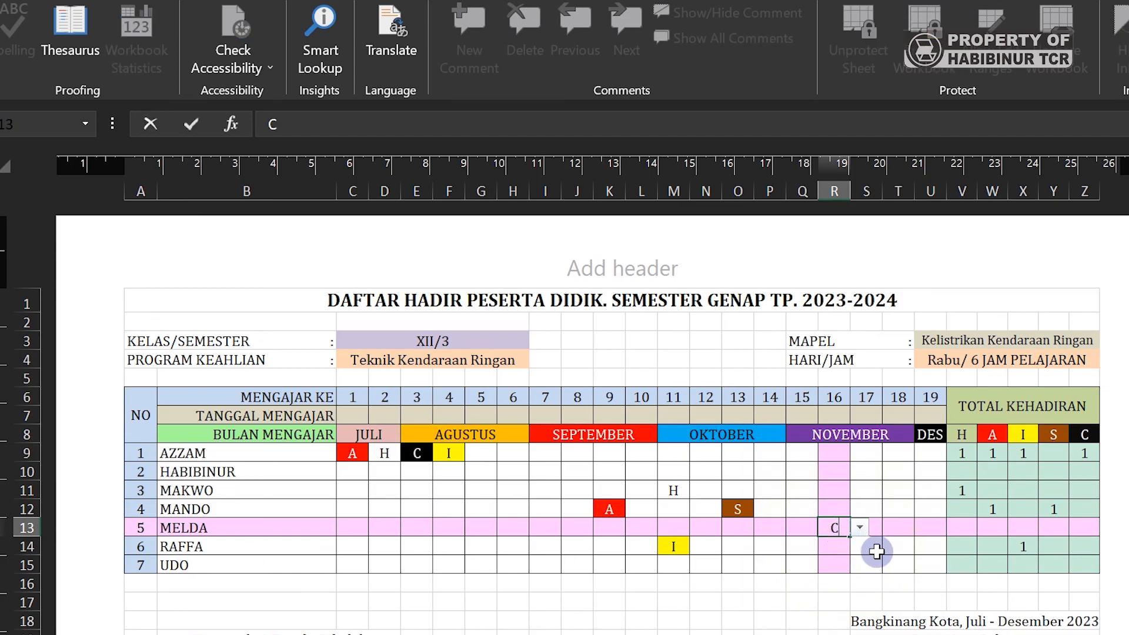
click(889, 548)
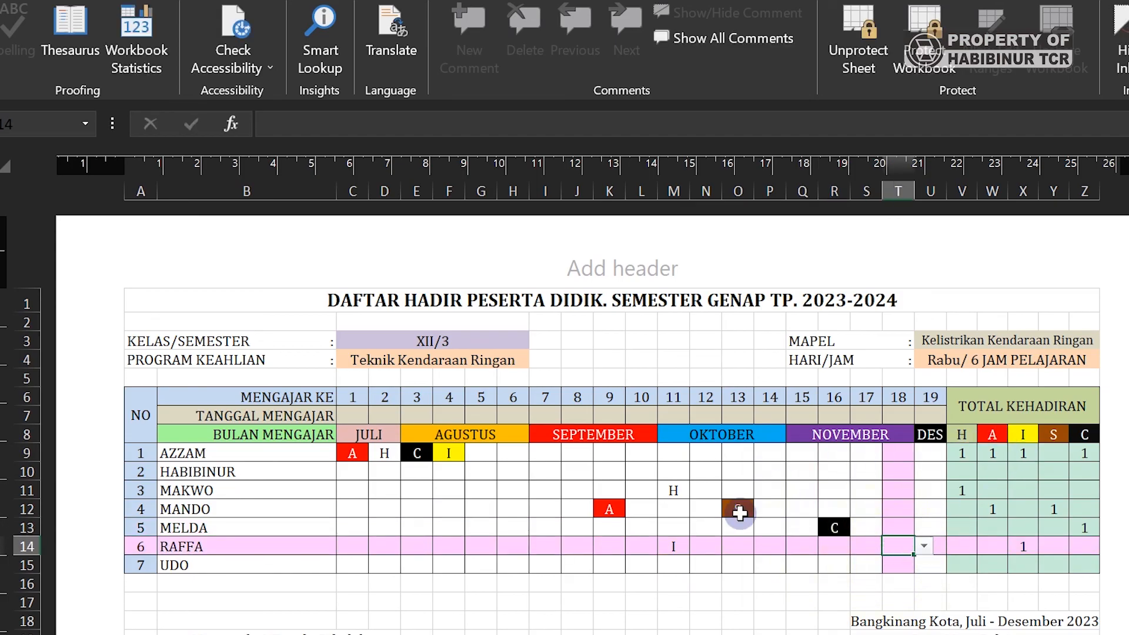
- Show the H/A/I/S/C dropdown in P10 without picking, then view the highlight at I13
click(780, 476)
click(795, 471)
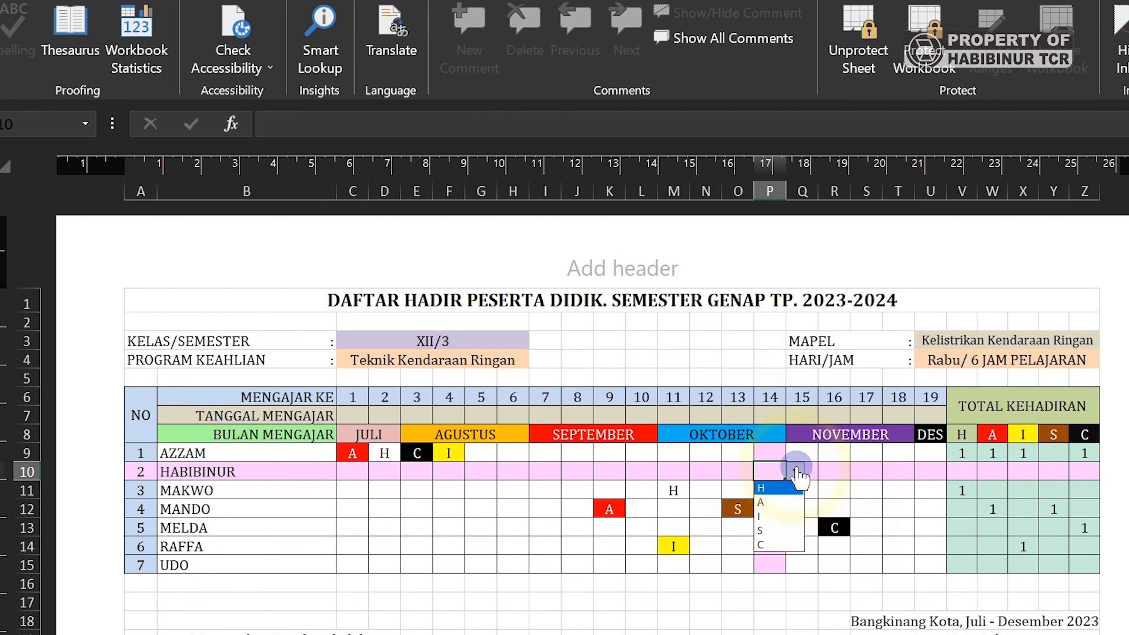
click(771, 472)
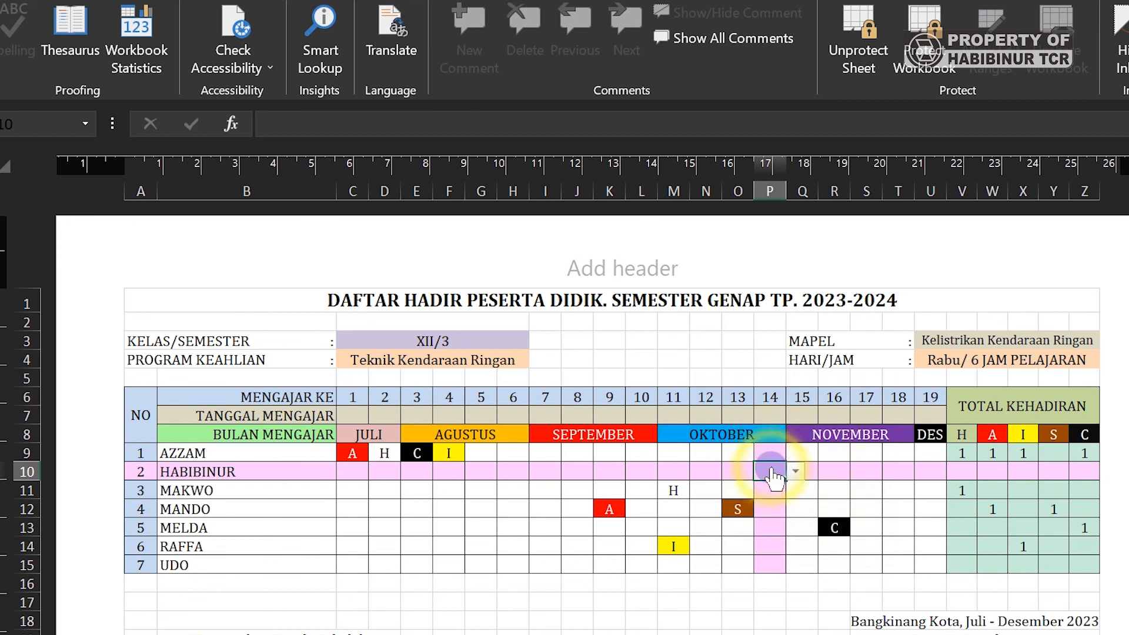
click(676, 507)
click(544, 529)
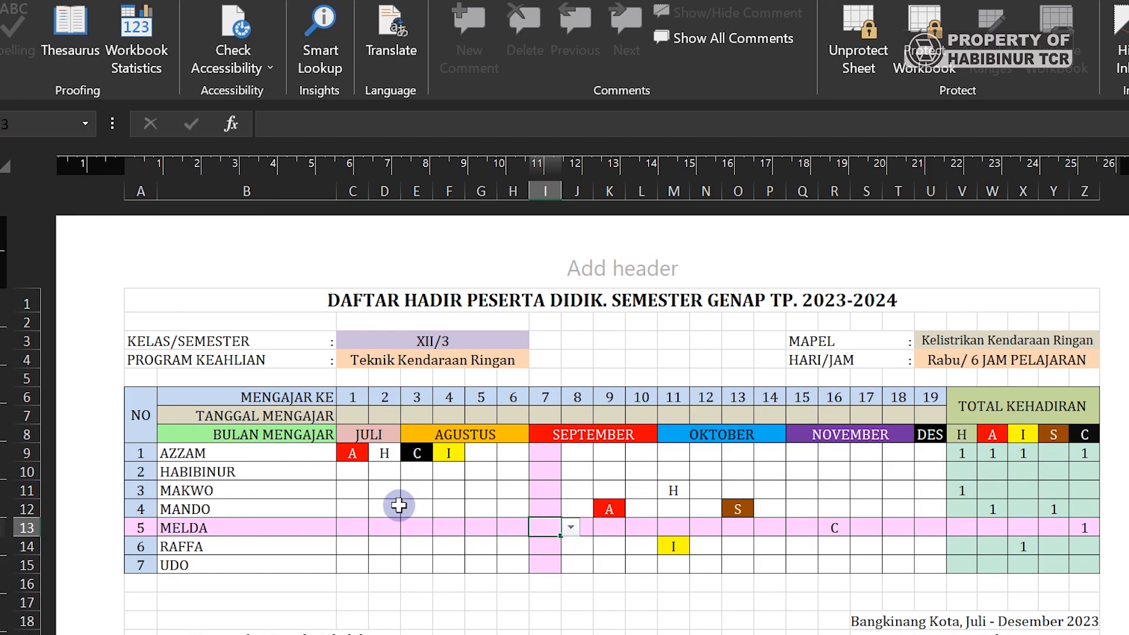
- Enter H in C10 and check the pink row-and-column highlight at D12, F14, G12, I11, H12
click(359, 473)
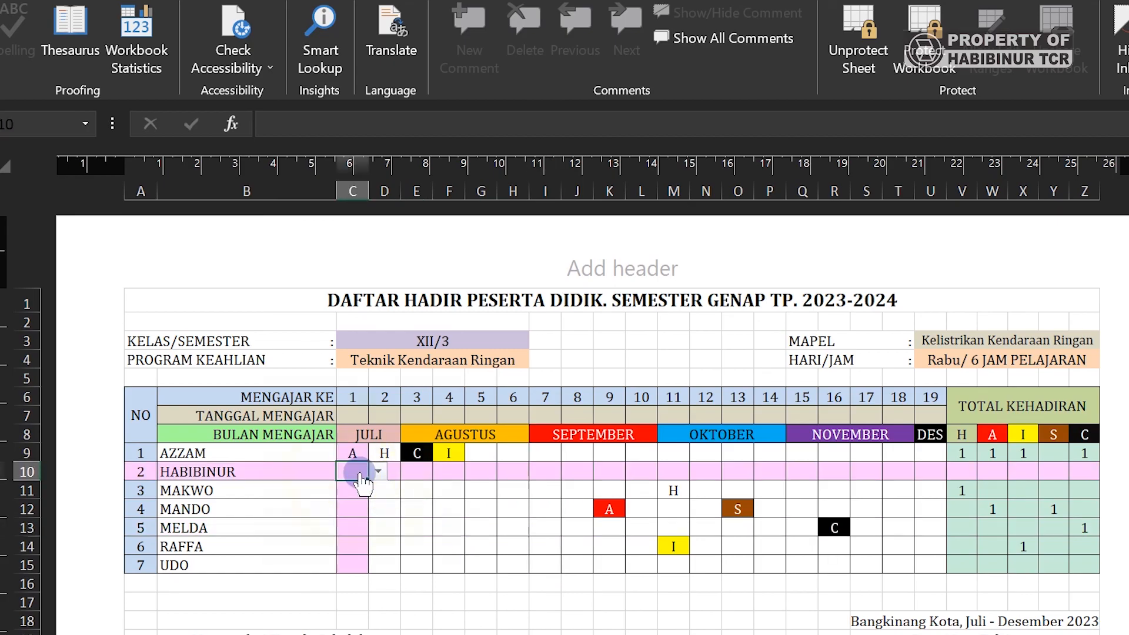
click(388, 505)
click(358, 472)
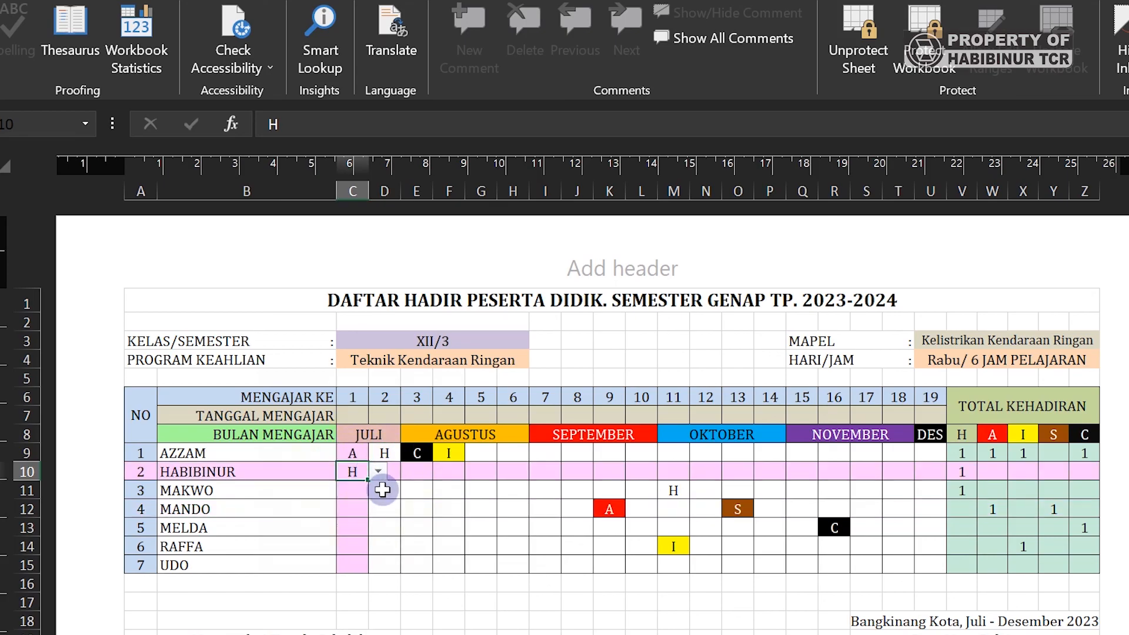
click(383, 505)
click(434, 540)
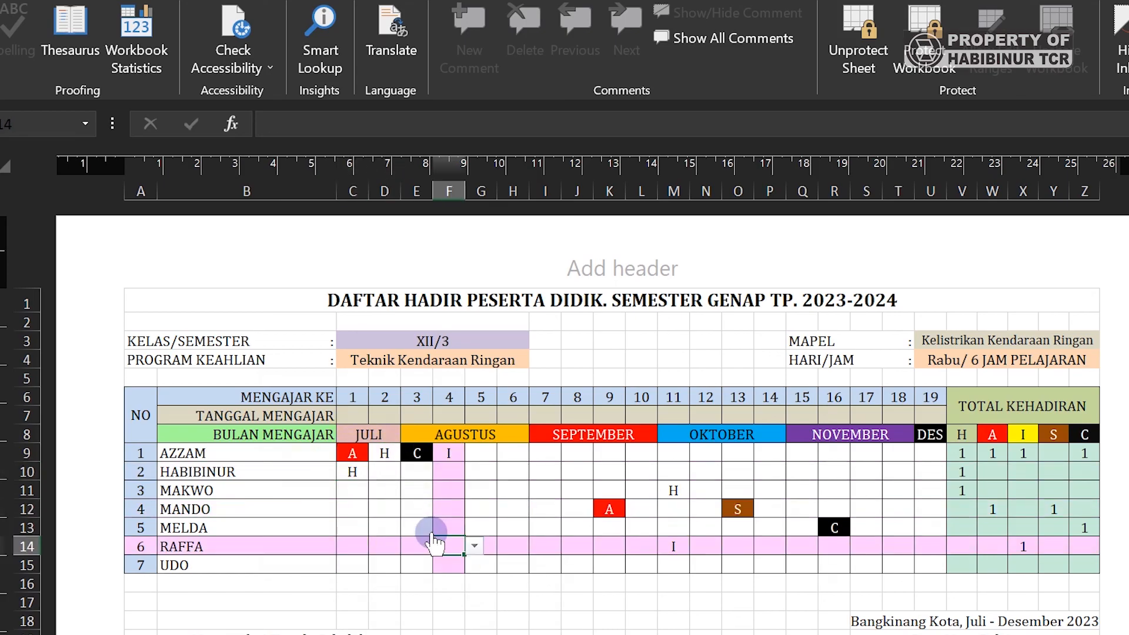
click(469, 507)
click(550, 487)
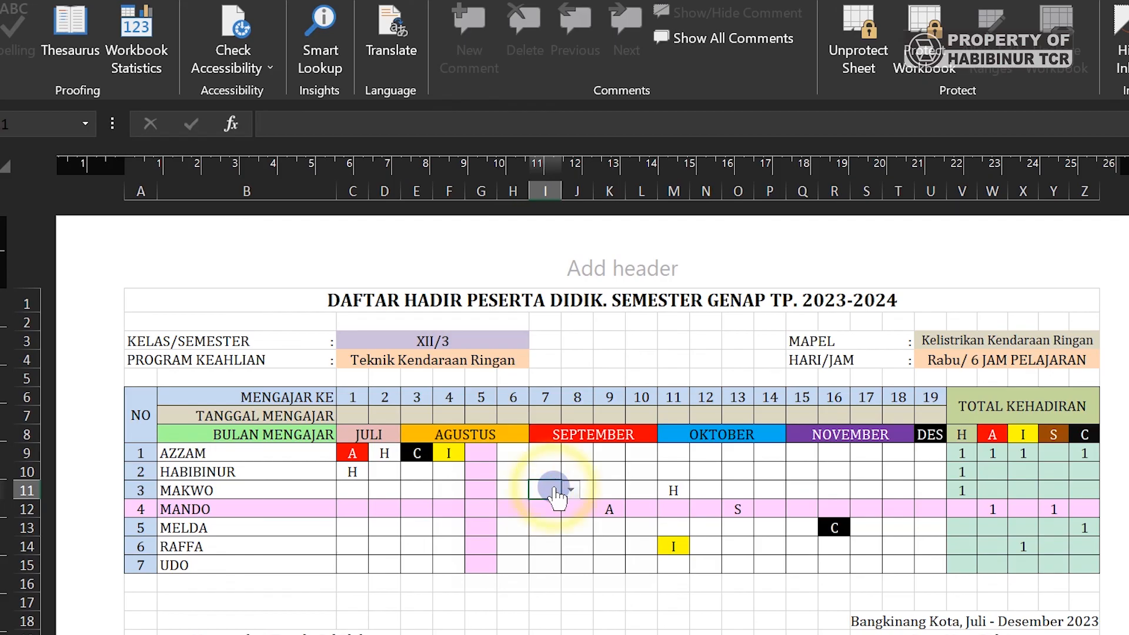
click(518, 509)
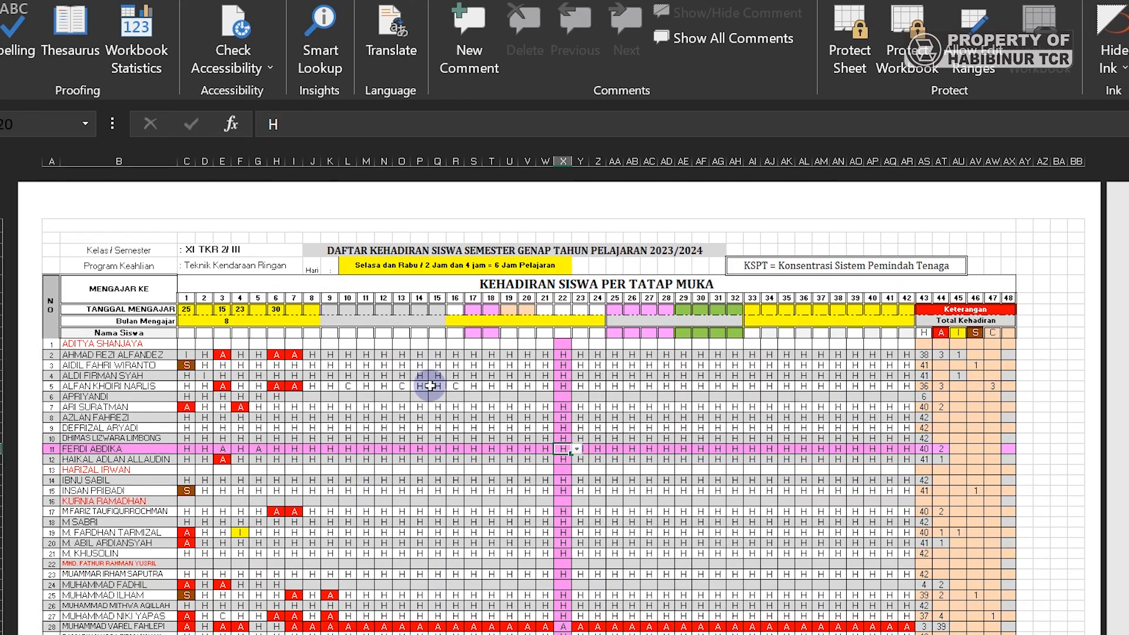
click(434, 386)
- Show the crosshair highlight at cells like AI27, X10, V30, Y28, AB29, then go back to the XII/3 sheet
click(523, 471)
click(595, 551)
click(752, 524)
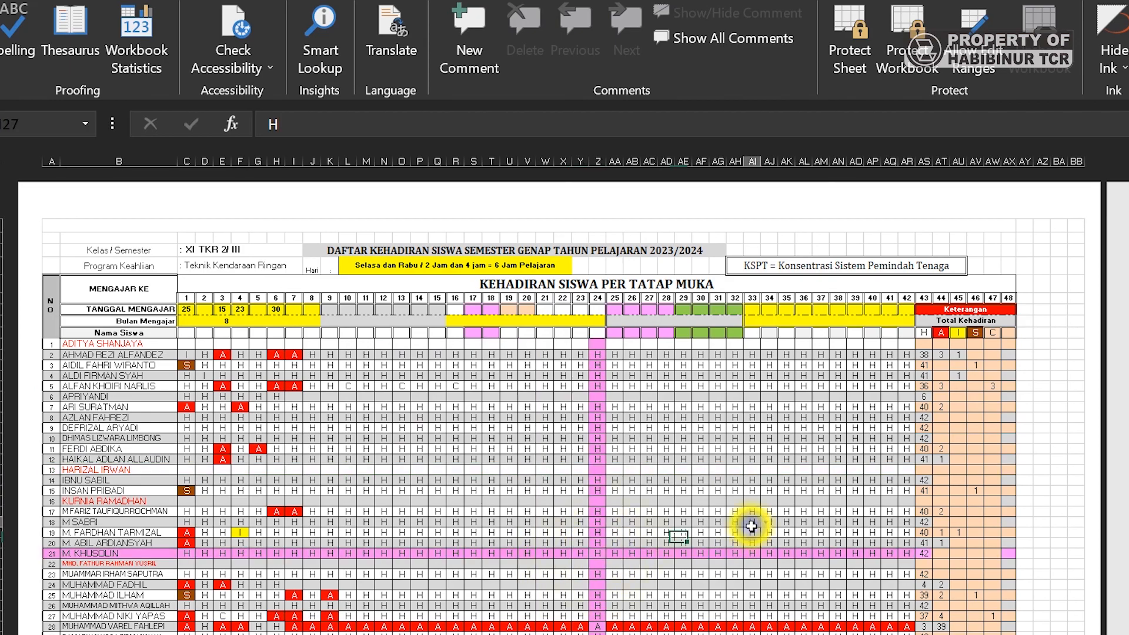
click(786, 438)
click(562, 439)
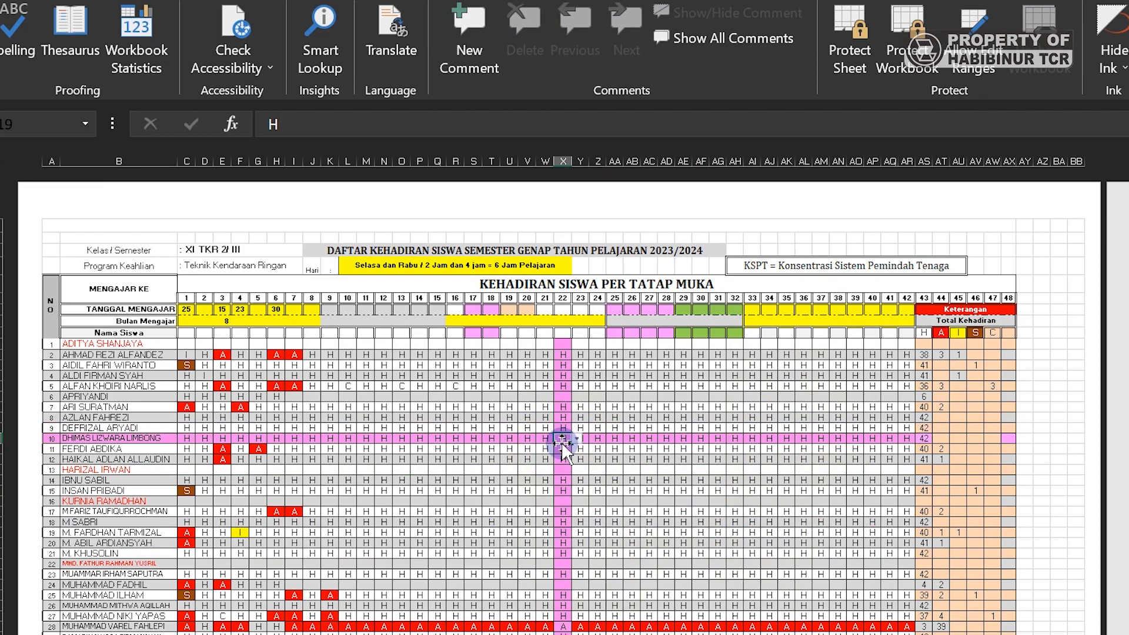
click(492, 511)
click(525, 553)
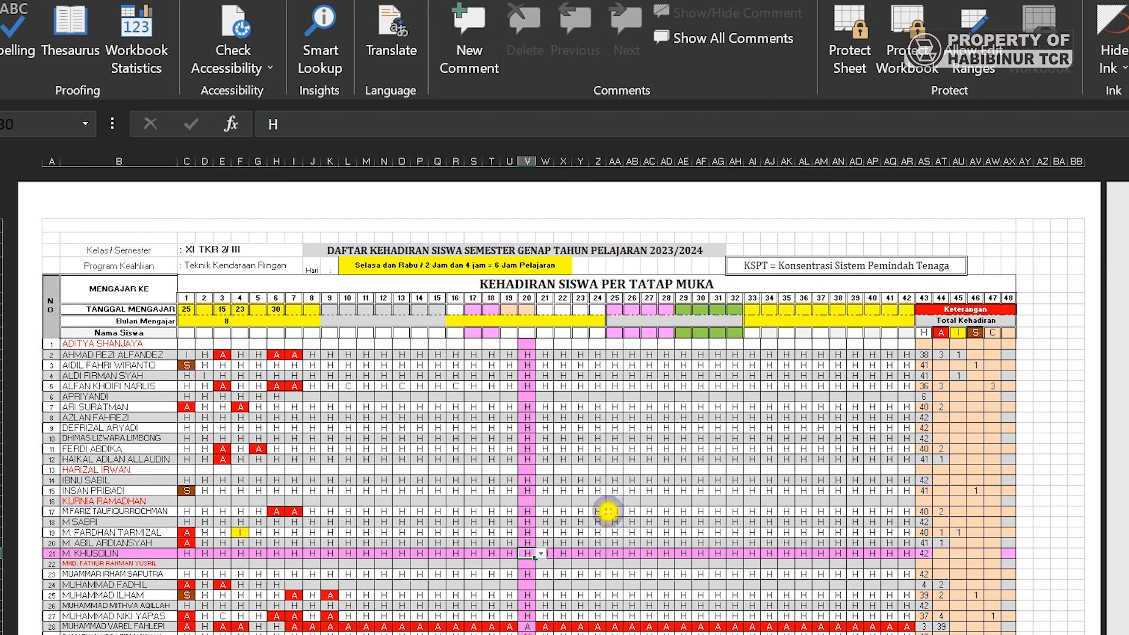
click(608, 510)
click(582, 533)
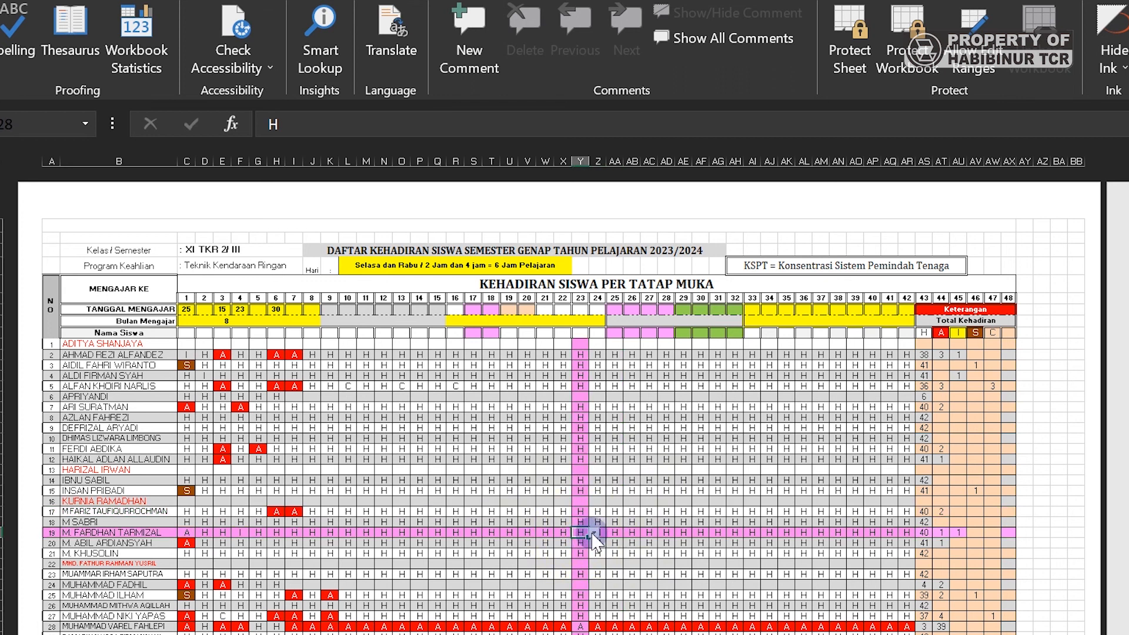
click(630, 545)
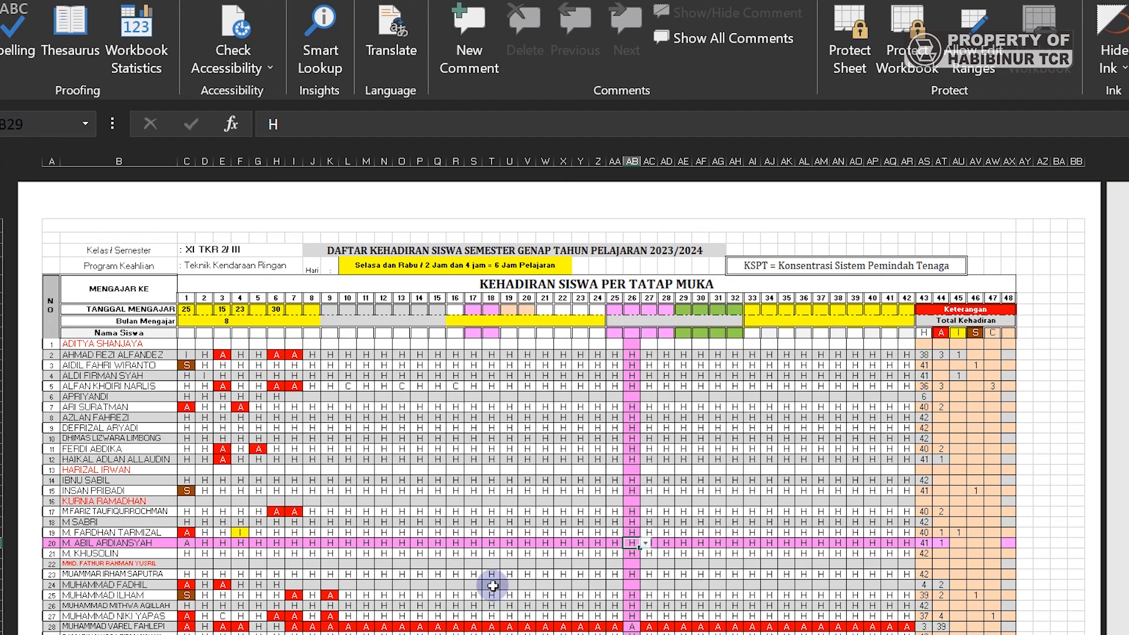
click(305, 634)
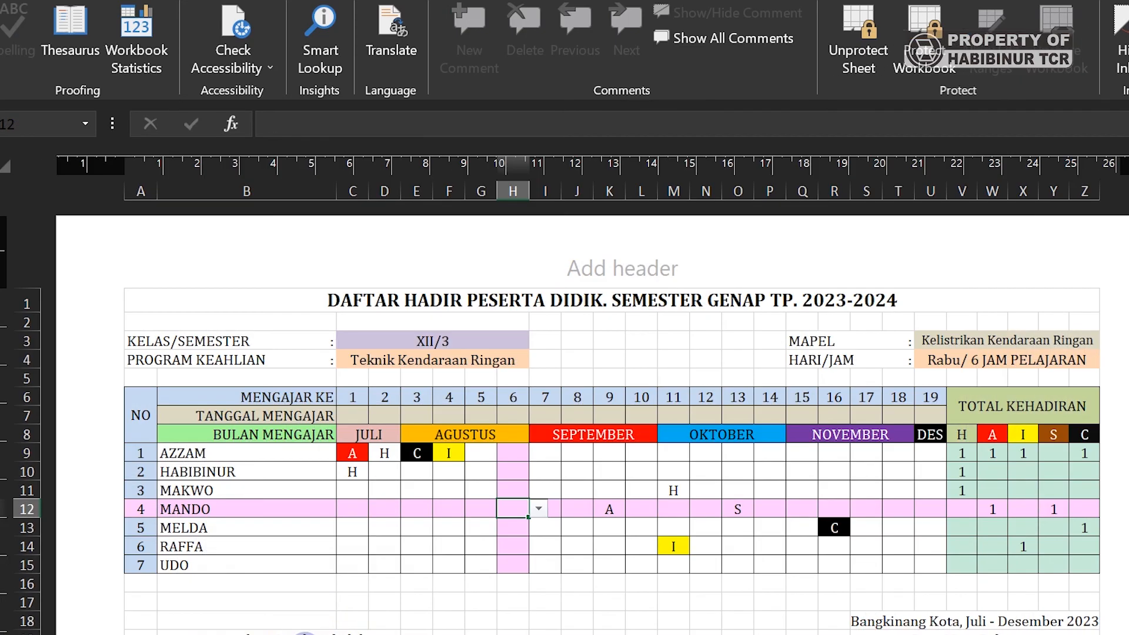